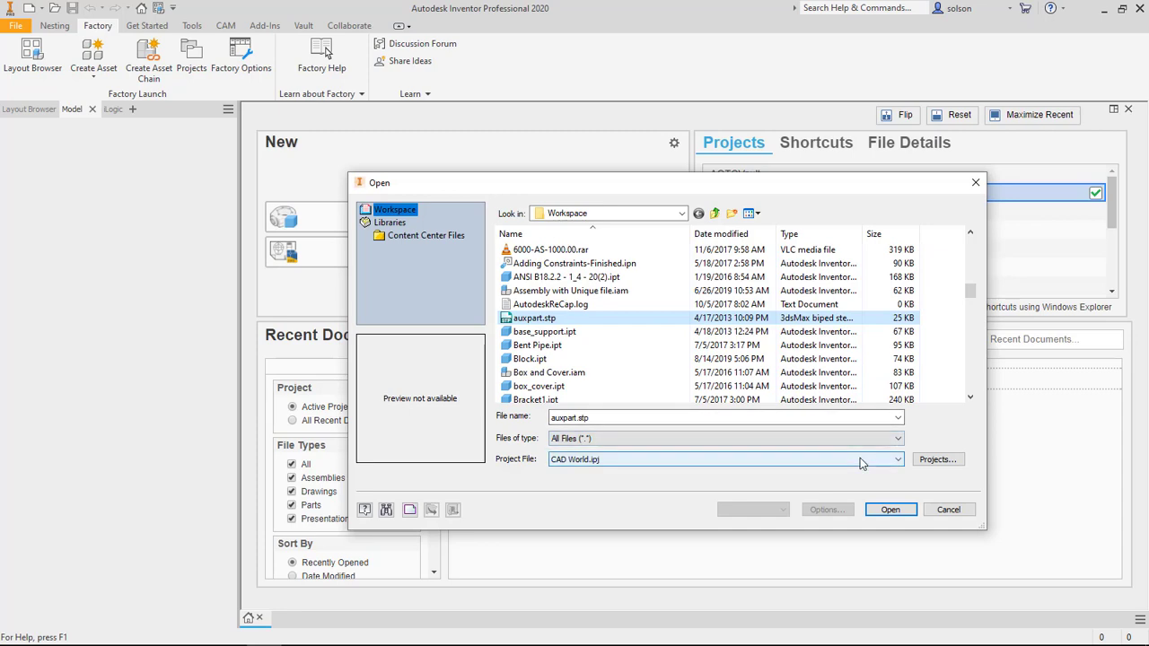
# Step: Import auxpart.stp as a converted model with the length units set to inch
pyautogui.click(898, 509)
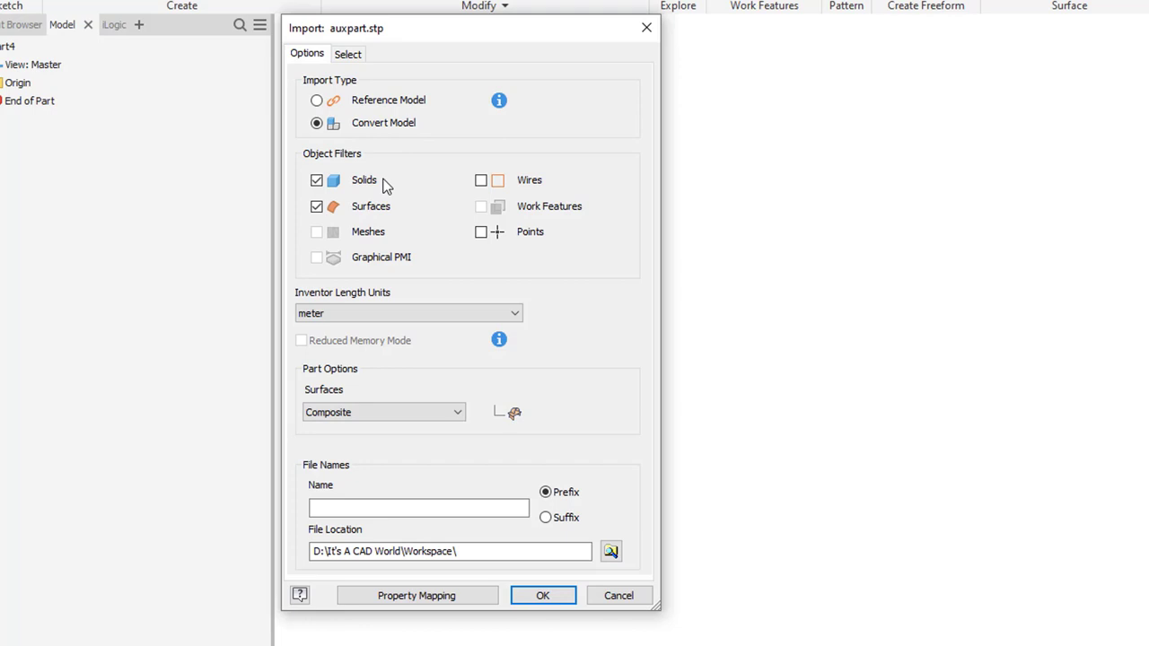
pyautogui.click(351, 314)
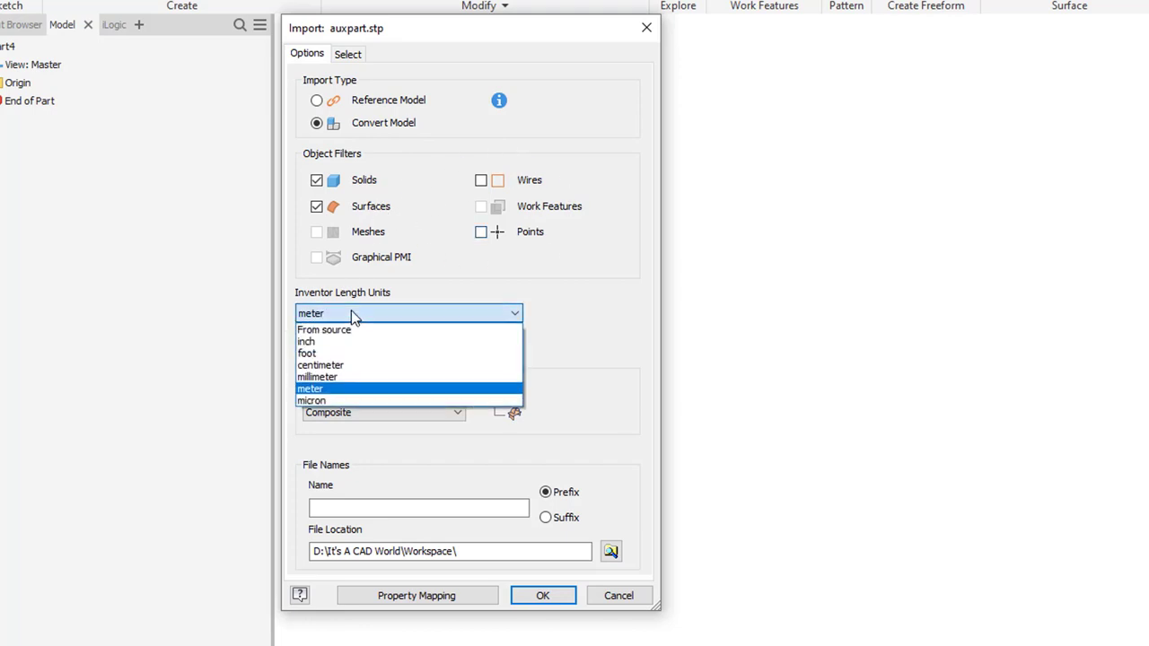
pyautogui.click(339, 342)
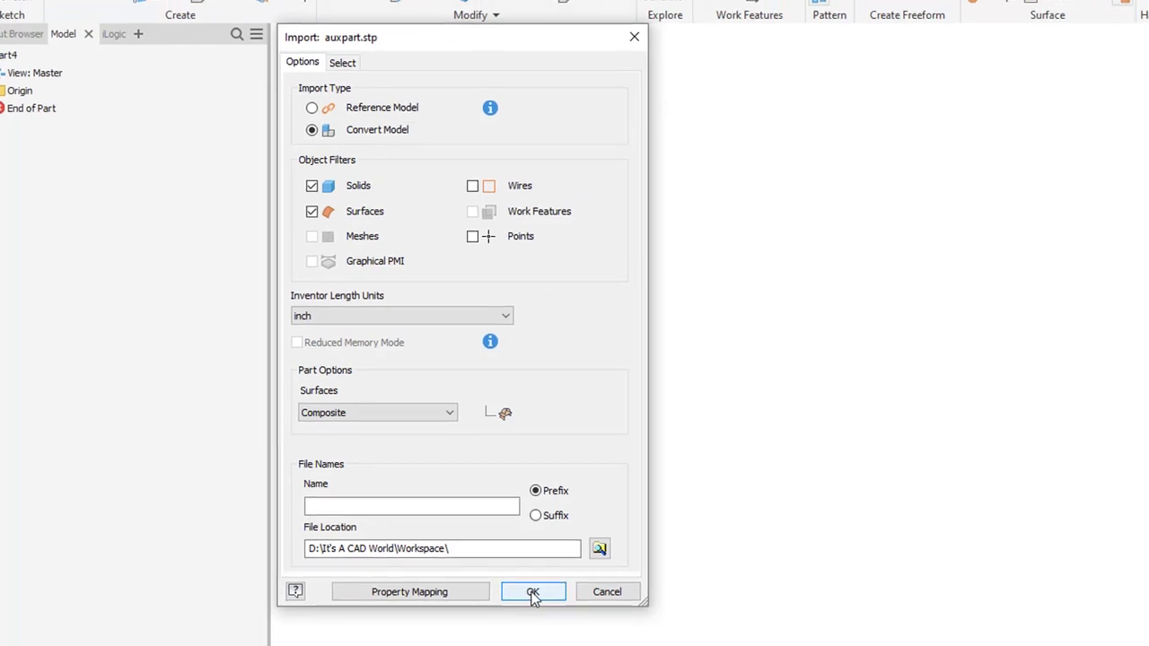
pyautogui.click(465, 568)
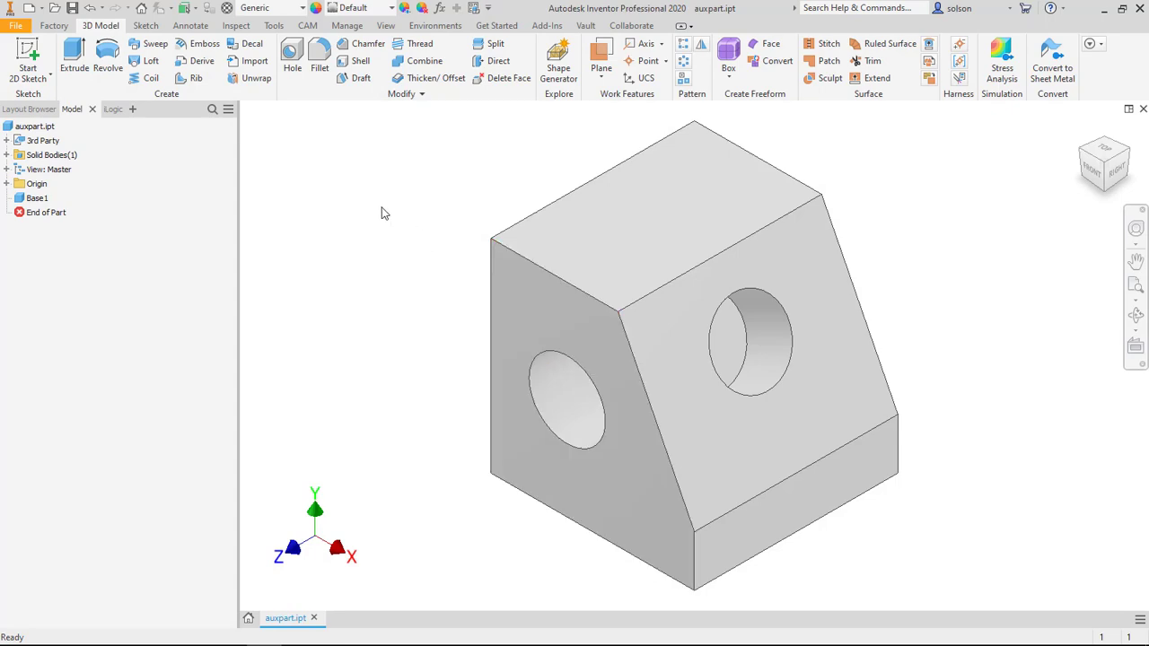
# Step: Start a Direct Edit move on the block's front face and pull it outward about 0.44 in
pyautogui.moveTo(382, 212); pyautogui.dragTo(397, 203, button='middle')
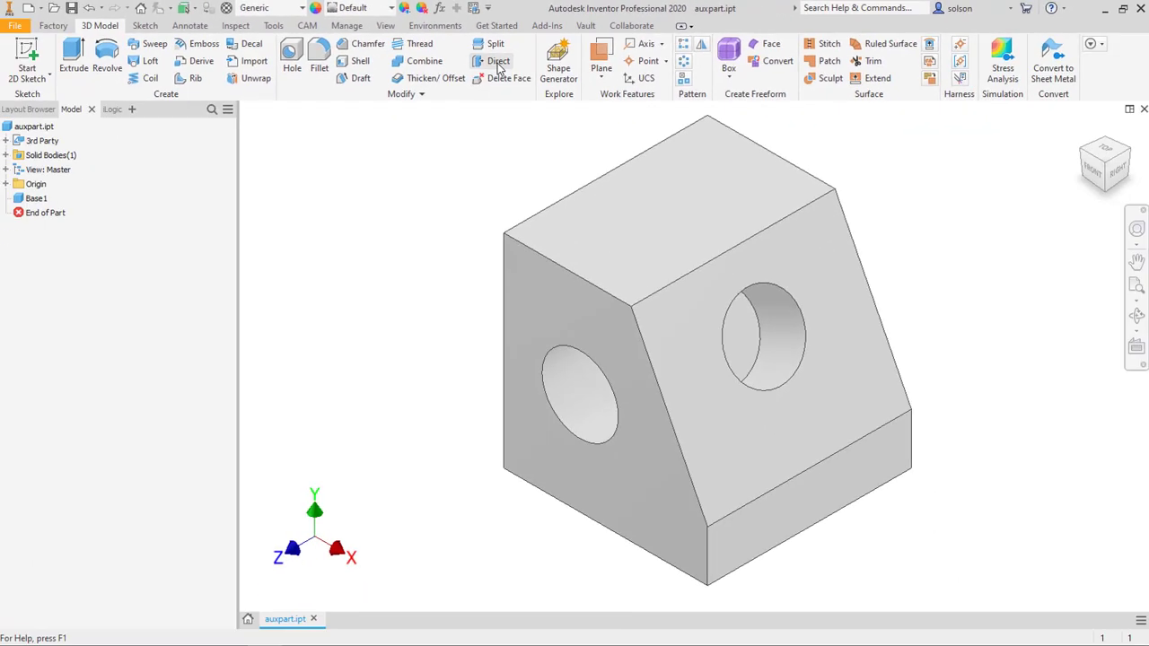
pyautogui.click(470, 103)
pyautogui.click(799, 249)
pyautogui.moveTo(708, 131); pyautogui.dragTo(281, 125)
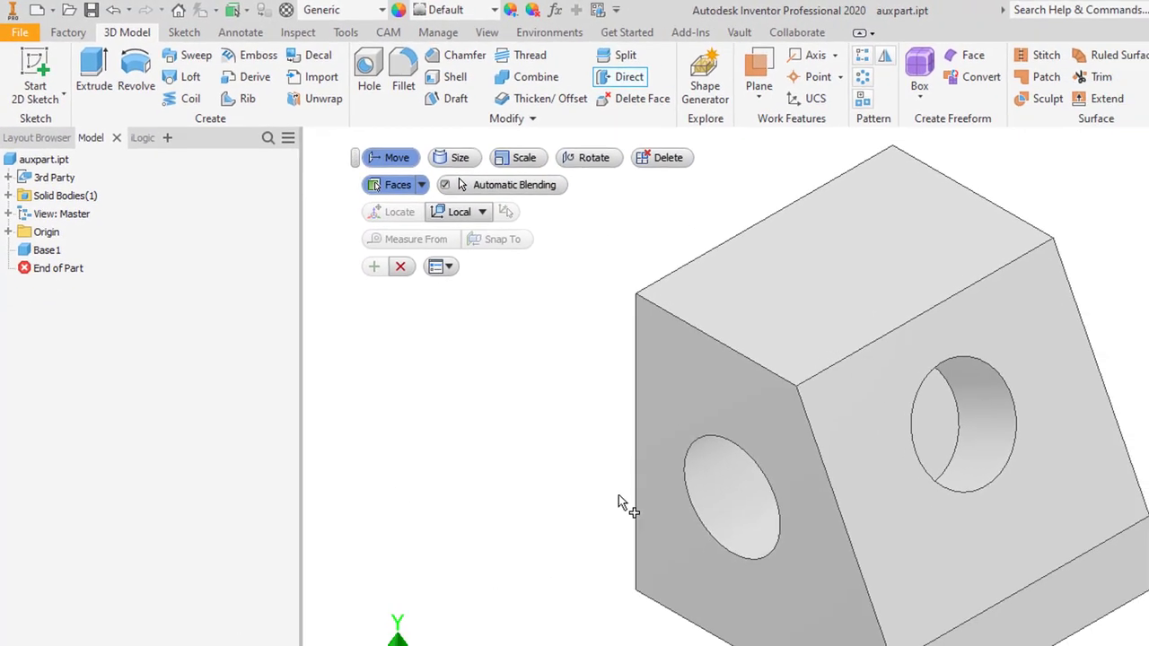
pyautogui.click(685, 381)
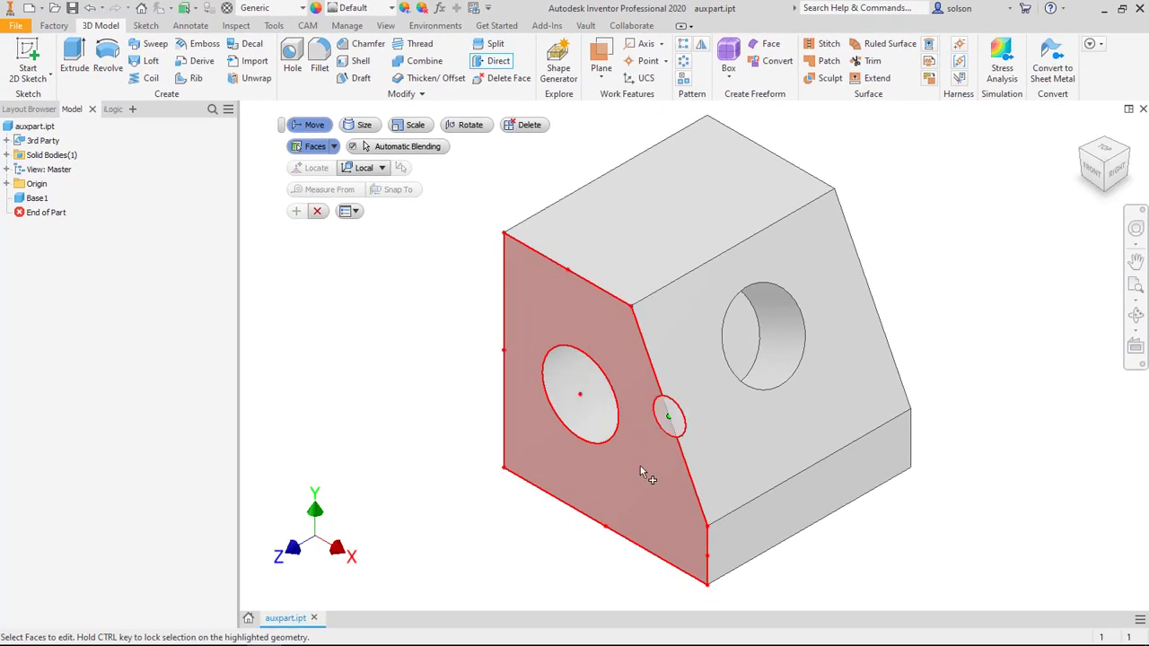
pyautogui.click(629, 211)
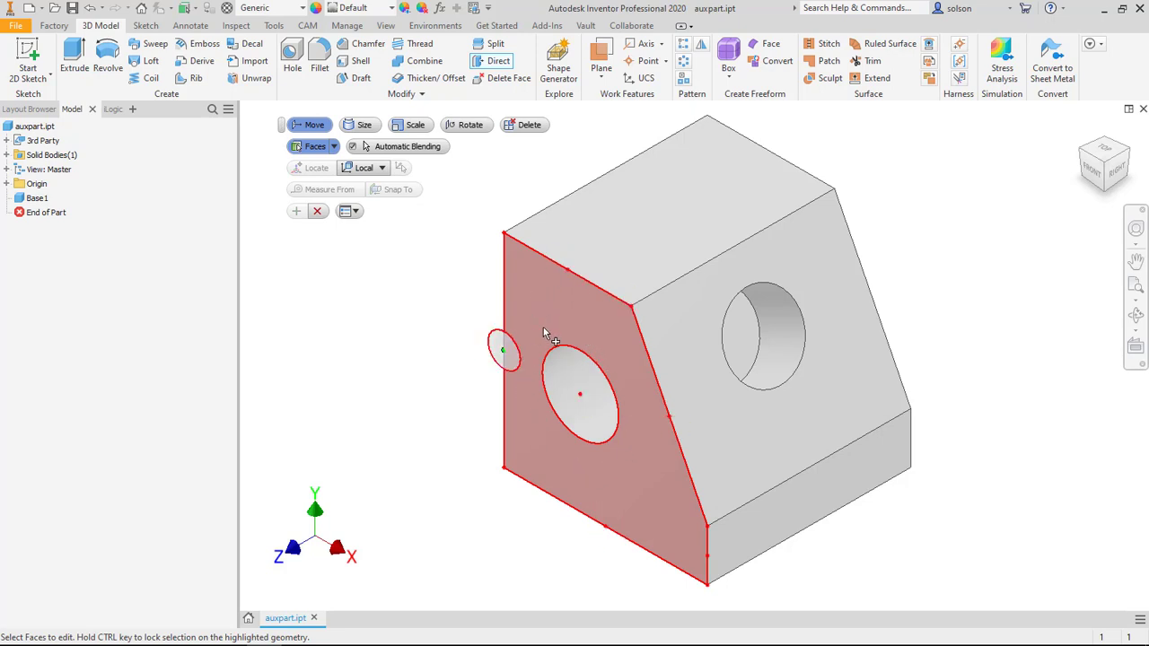
pyautogui.click(573, 344)
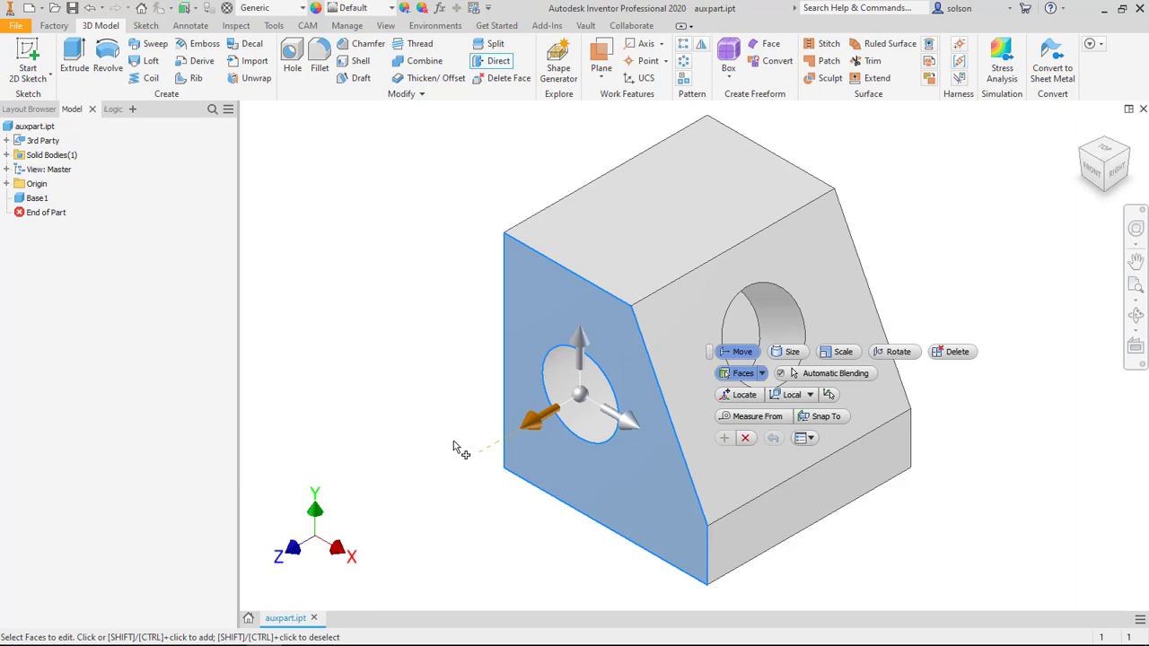
pyautogui.moveTo(539, 422); pyautogui.dragTo(495, 452)
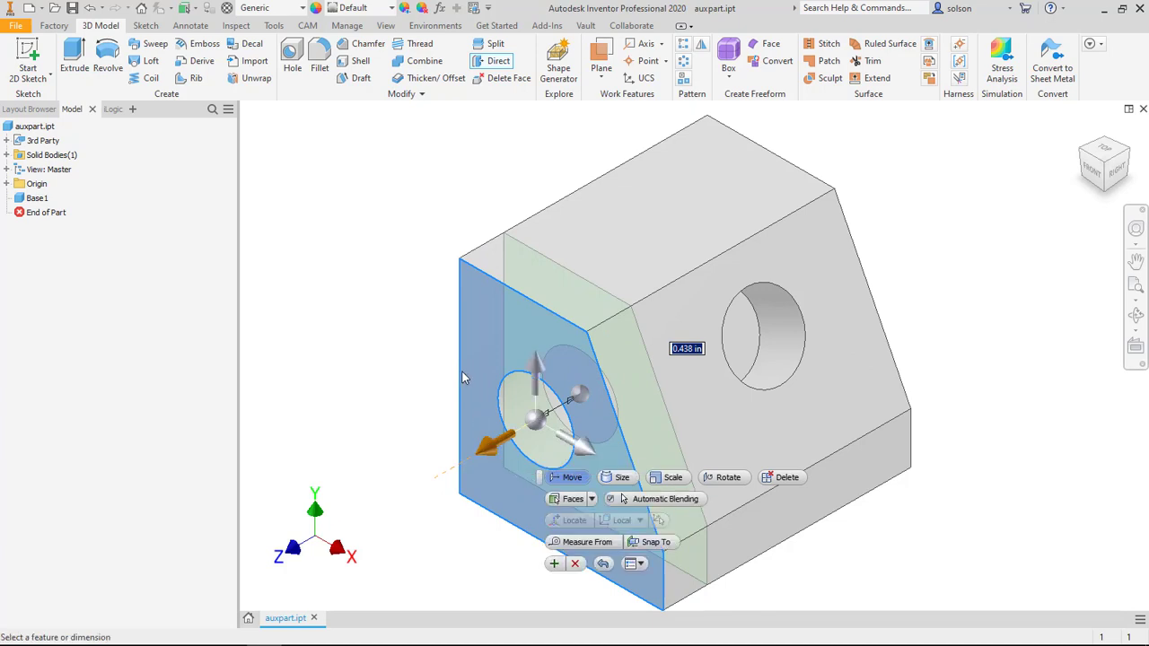
# Step: Measure the face move from the opposite end face and apply a distance of 2.5 in
pyautogui.scroll(-3, 462, 341)
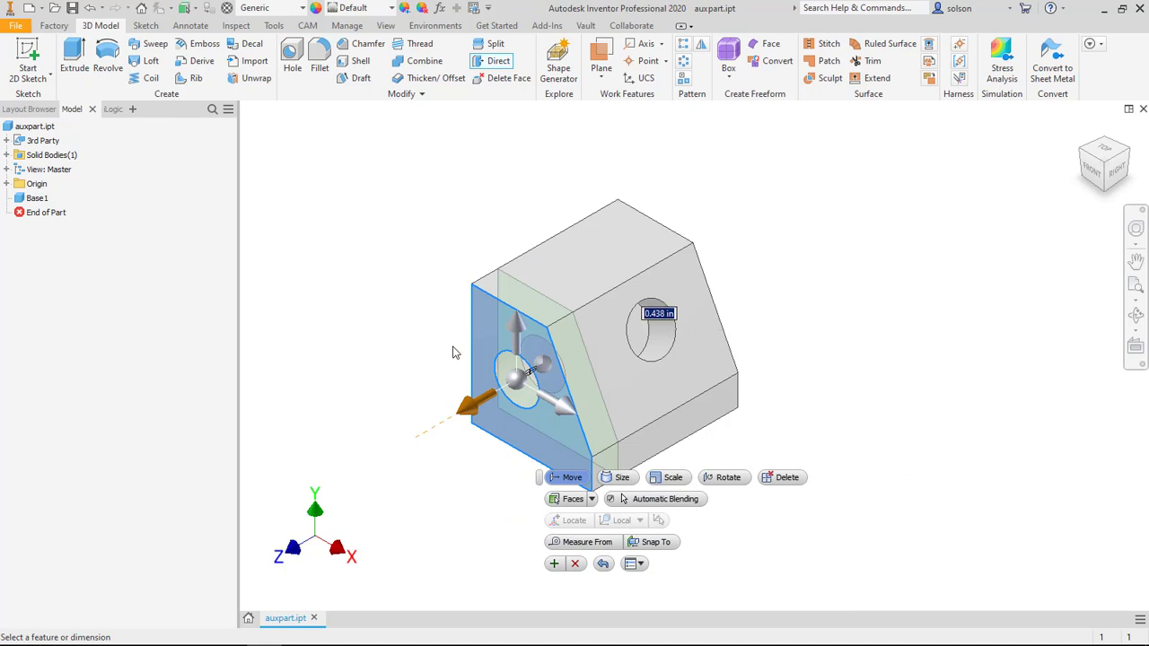
pyautogui.moveTo(453, 350); pyautogui.dragTo(474, 342, button='middle')
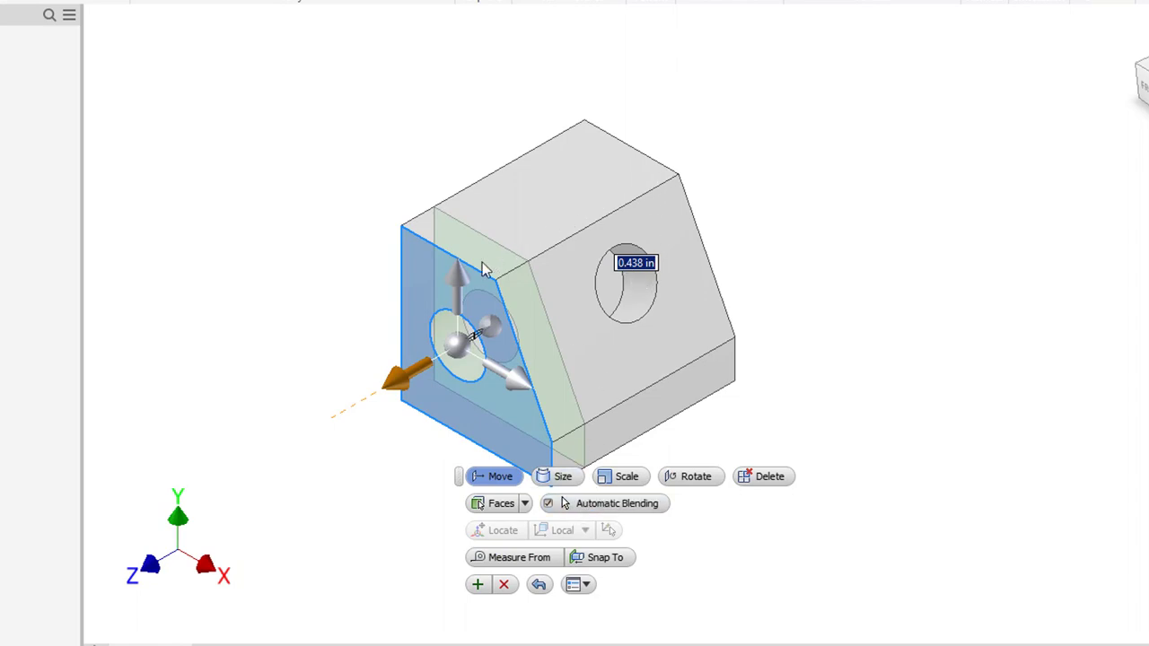
pyautogui.click(526, 558)
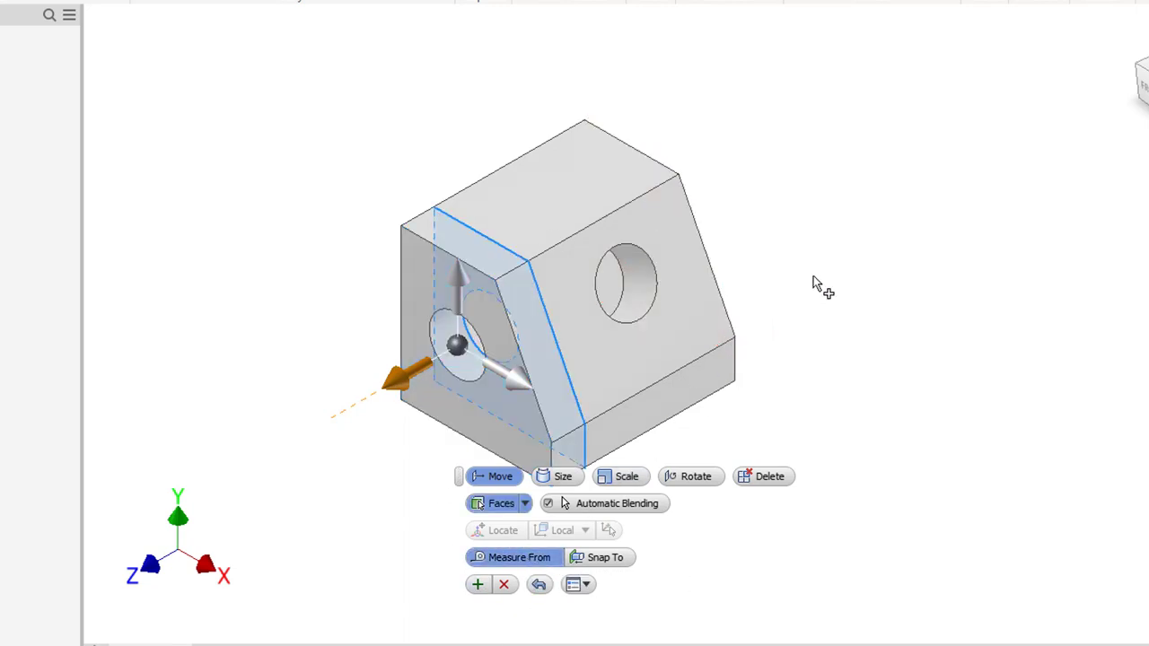
pyautogui.keyDown('shift'); pyautogui.moveTo(839, 262); pyautogui.dragTo(724, 283, button='middle'); pyautogui.keyUp('shift')
pyautogui.click(626, 173)
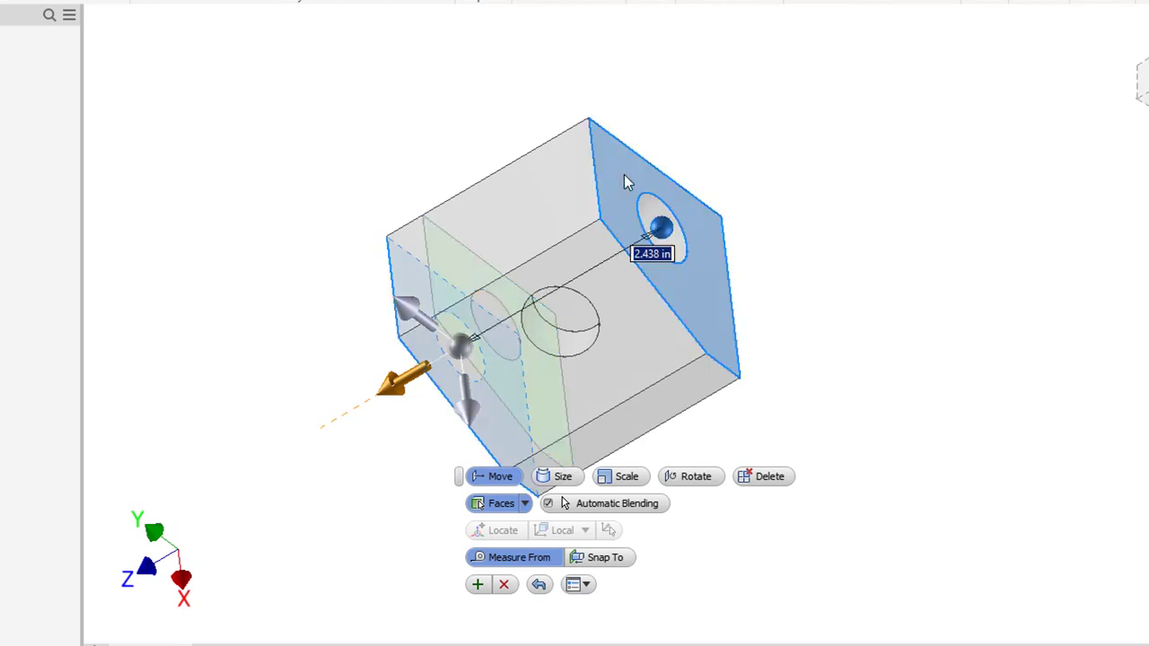
pyautogui.keyDown('shift'); pyautogui.moveTo(539, 347); pyautogui.dragTo(636, 282, button='middle'); pyautogui.keyUp('shift')
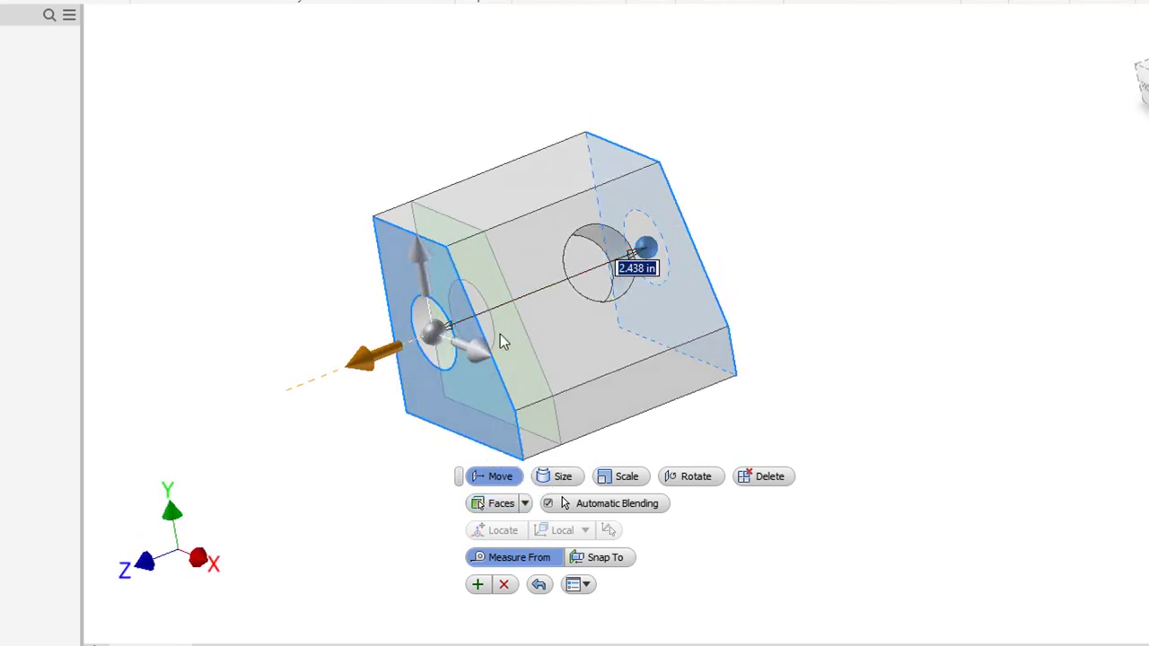
pyautogui.write('2.5')
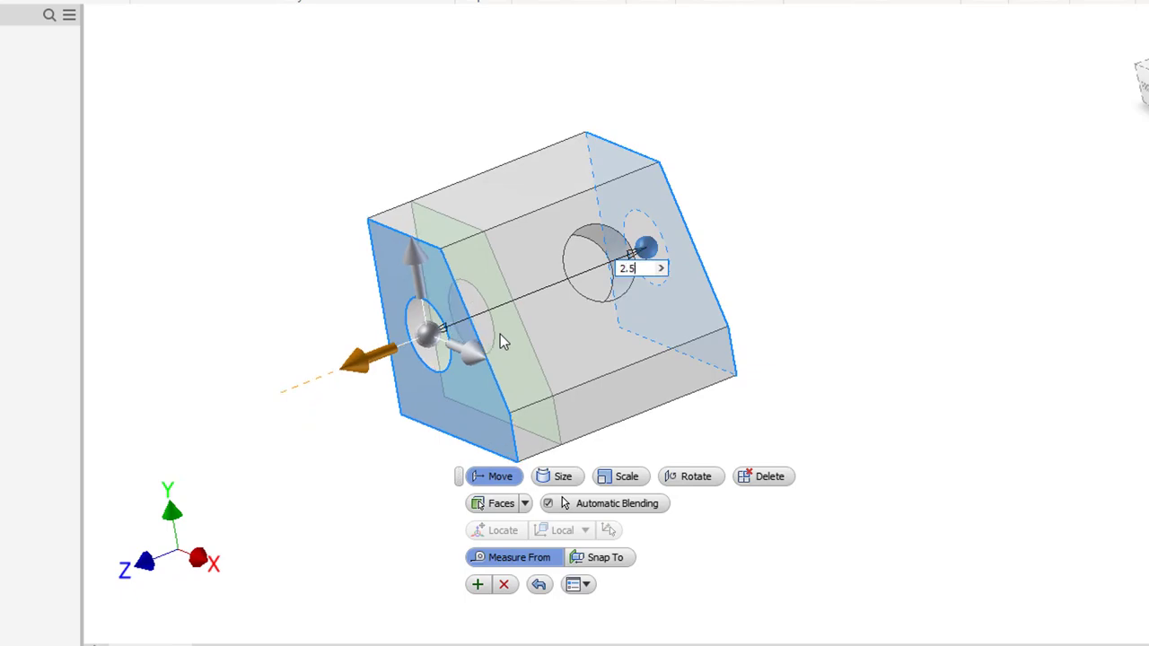
pyautogui.press('Return')
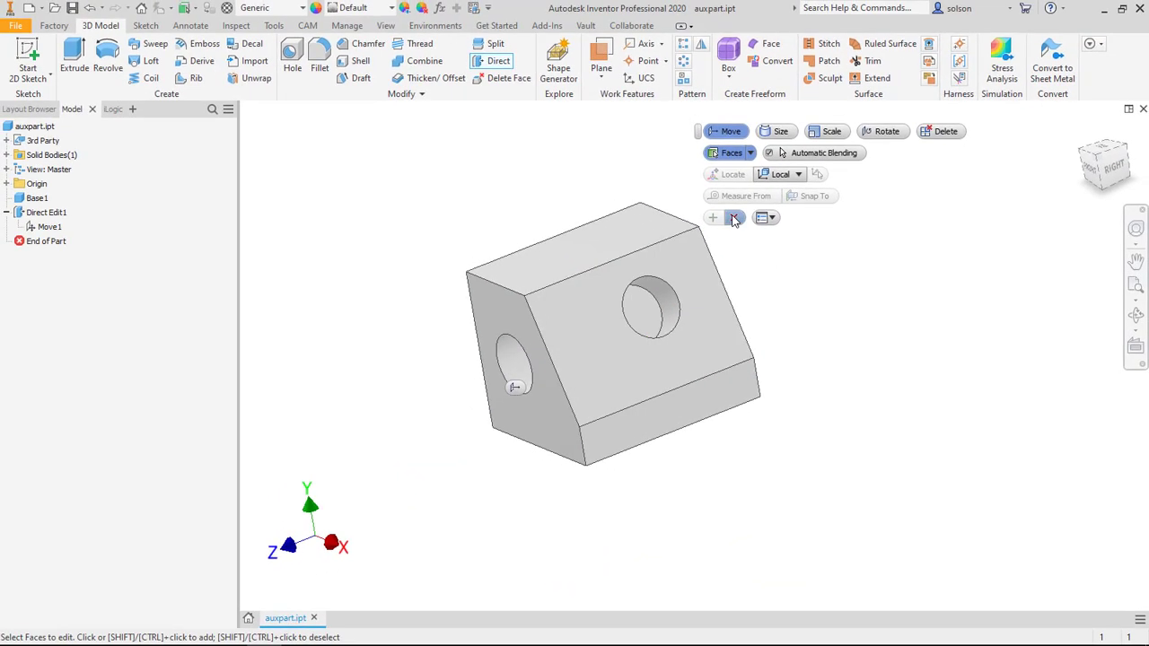
pyautogui.click(703, 150)
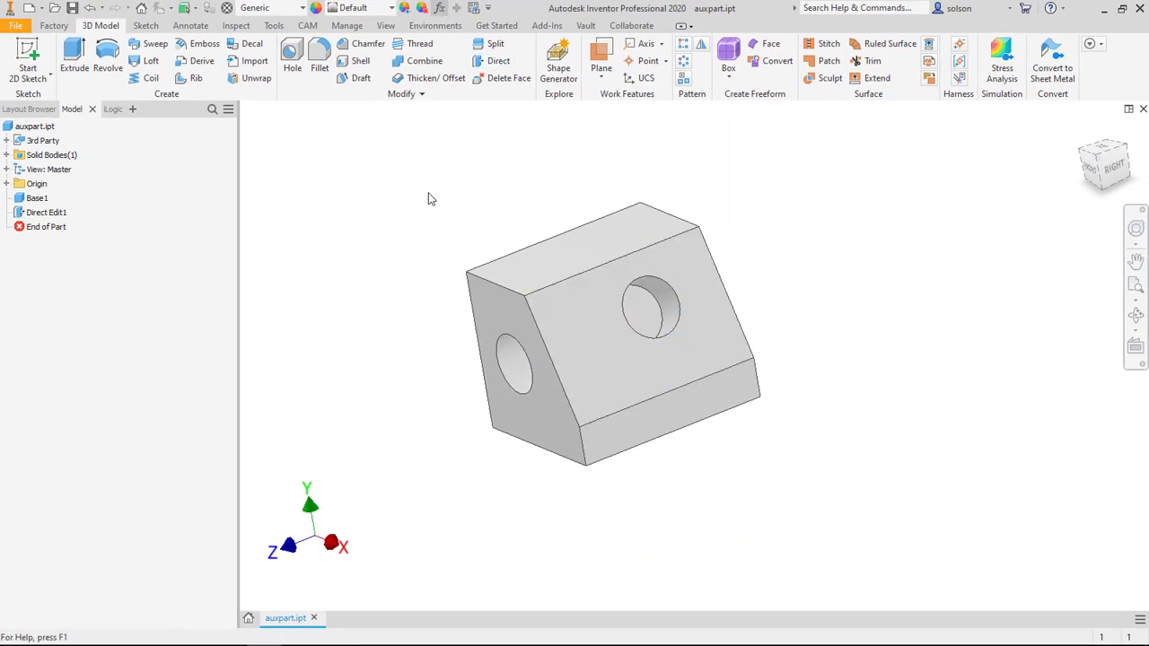
# Step: Rename the model parameter d2 to Length in the parameters table
pyautogui.moveTo(0, 316); pyautogui.dragTo(687, 125)
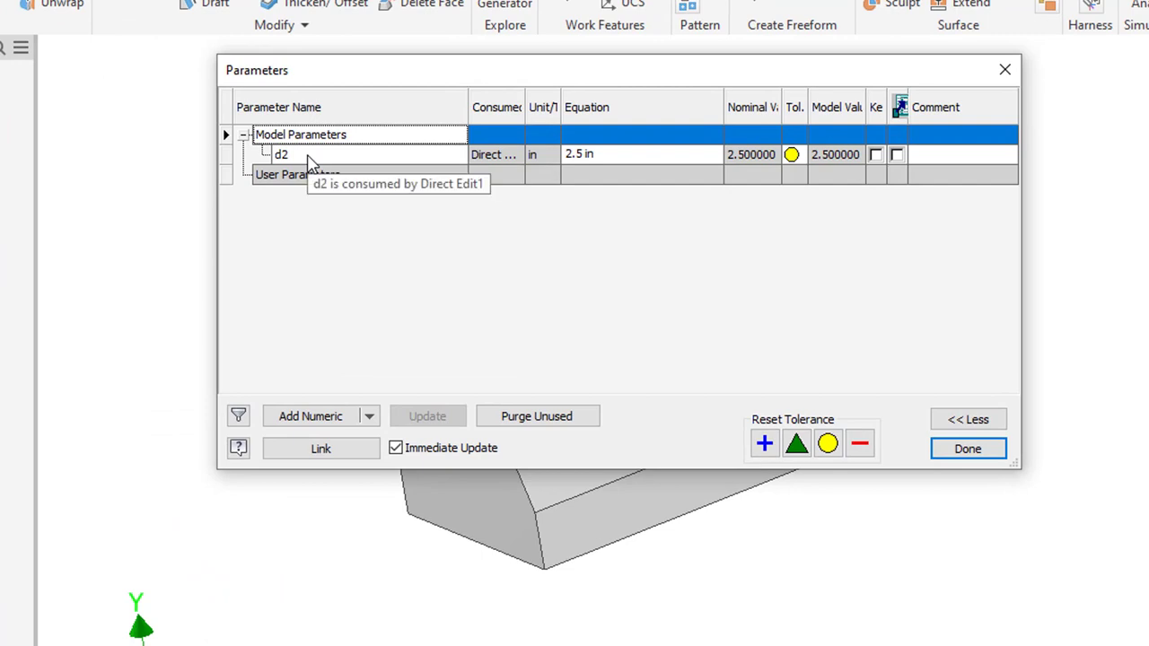
pyautogui.click(308, 162)
pyautogui.write('Length')
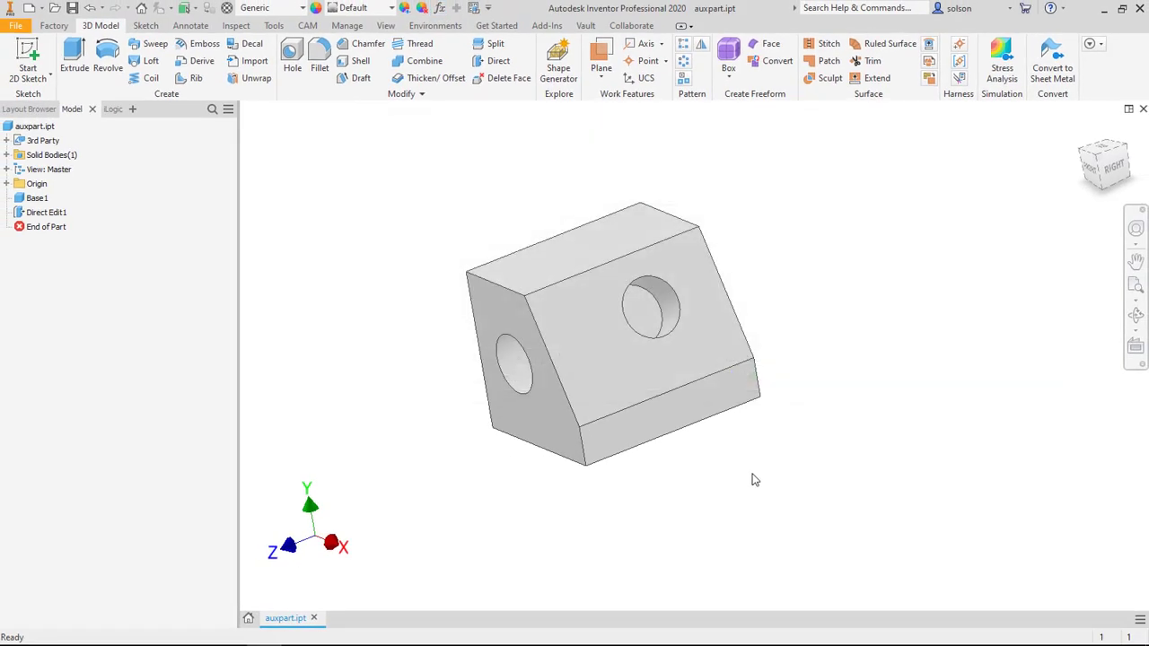
# Step: Start a Direct Edit Size operation on the front face's hole and enlarge it with an offset of about -0.125 in
pyautogui.keyDown('shift'); pyautogui.moveTo(472, 444); pyautogui.dragTo(579, 441, button='middle'); pyautogui.keyUp('shift')
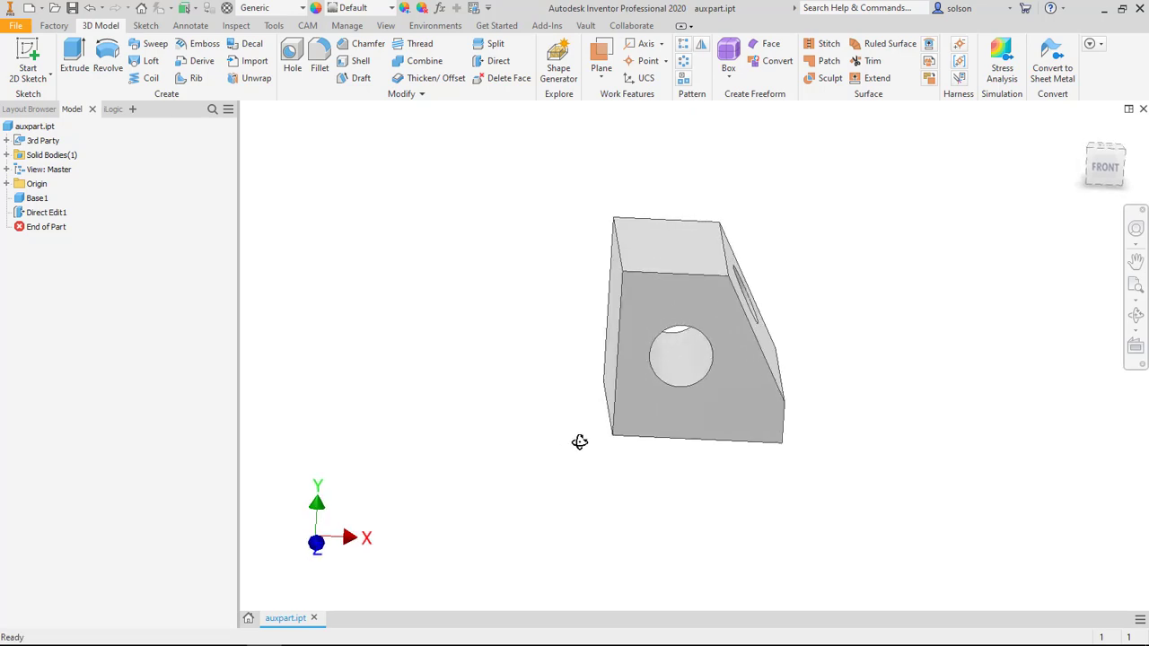
pyautogui.keyDown('shift'); pyautogui.moveTo(667, 333); pyautogui.dragTo(623, 315, button='middle'); pyautogui.keyUp('shift')
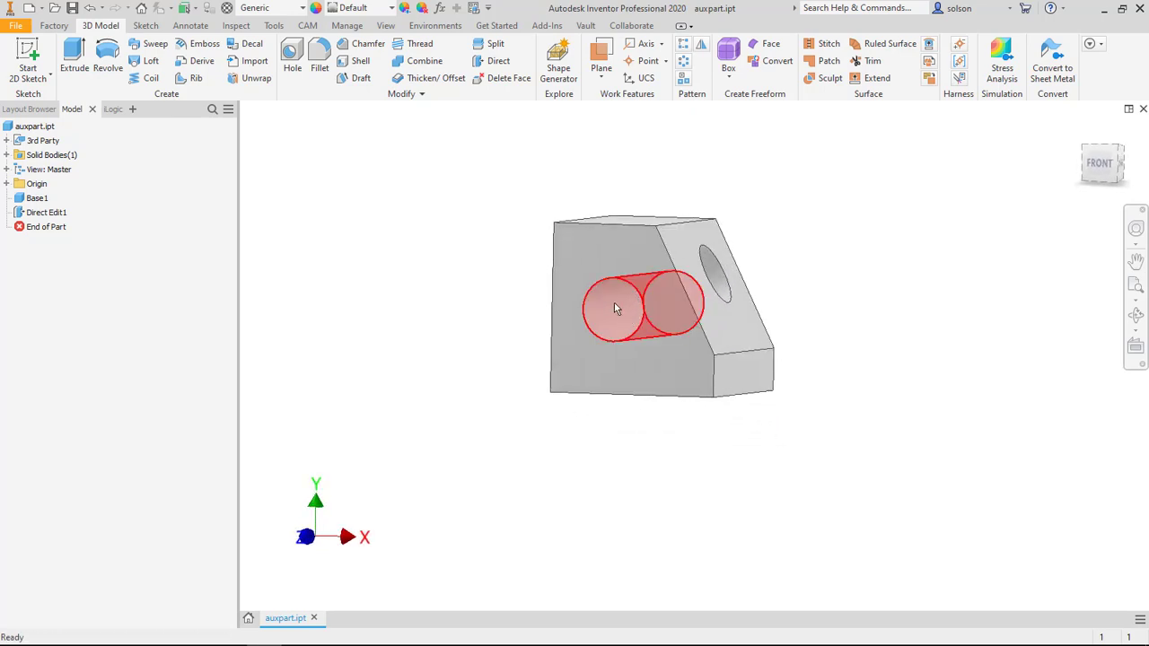
pyautogui.click(496, 62)
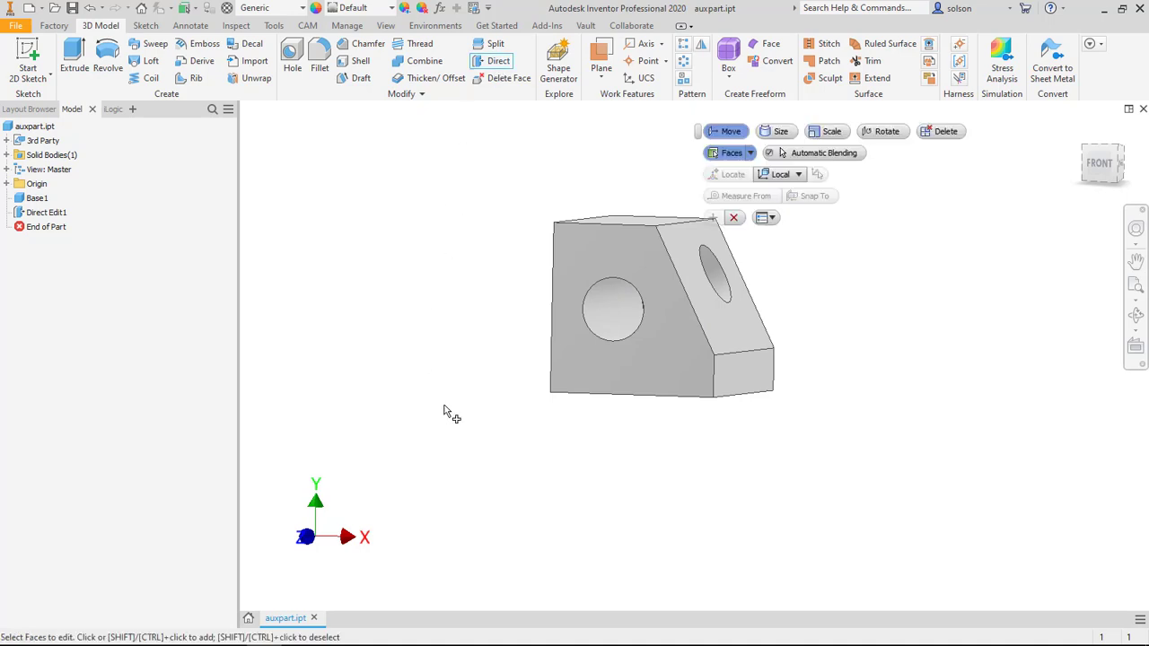
pyautogui.click(616, 305)
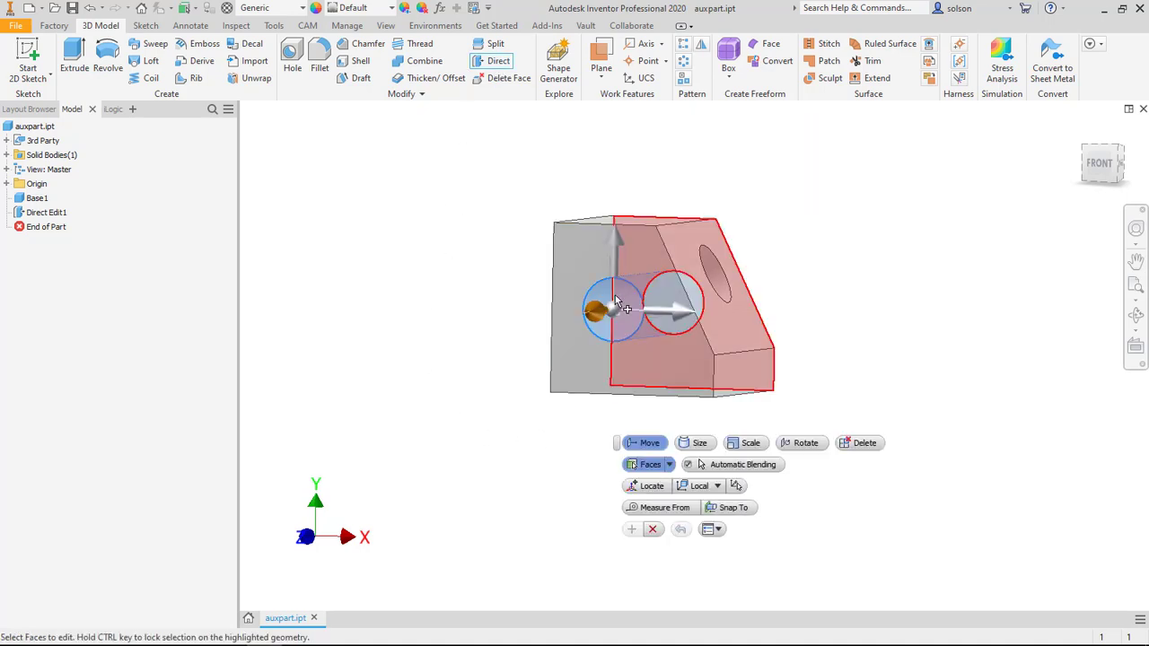
pyautogui.click(700, 442)
pyautogui.keyDown('shift'); pyautogui.moveTo(572, 349); pyautogui.dragTo(524, 348, button='middle'); pyautogui.keyUp('shift')
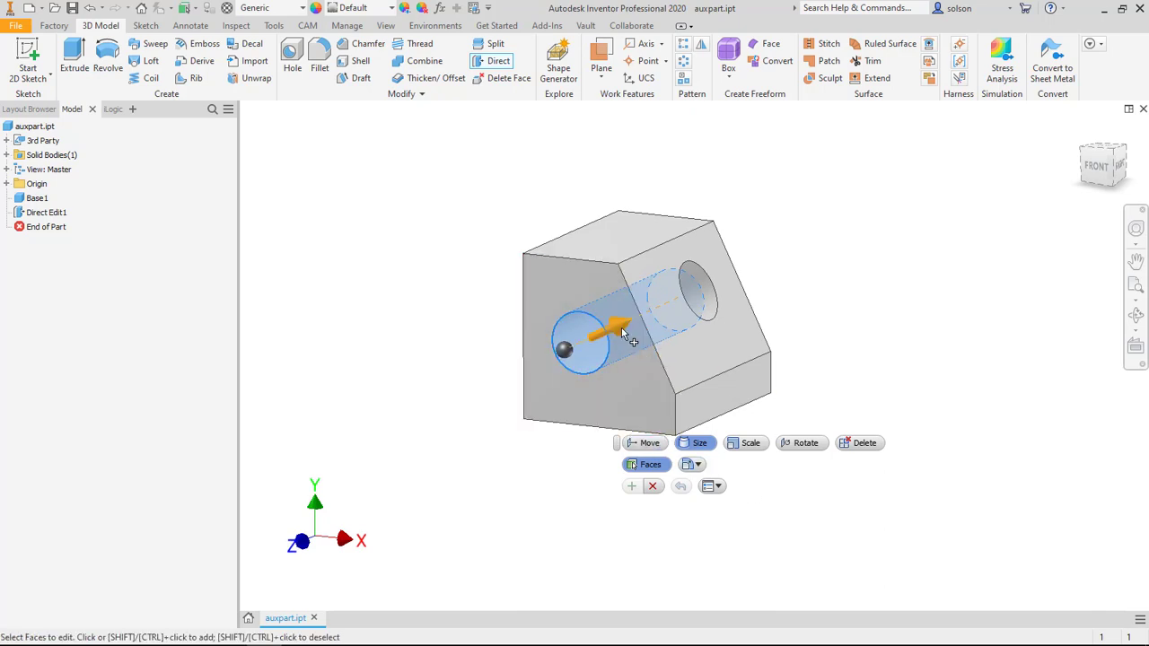
pyautogui.moveTo(619, 326); pyautogui.dragTo(624, 346)
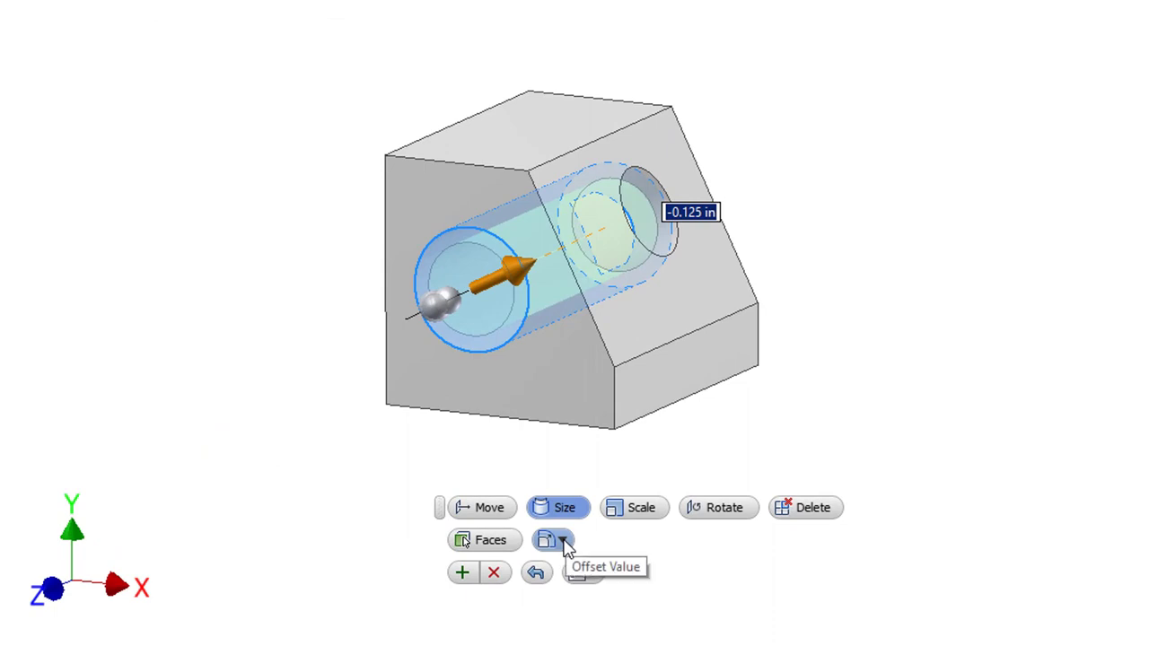
# Step: Switch the hole's sizing to Diameter and apply the named value HoleDia = .5
pyautogui.click(563, 541)
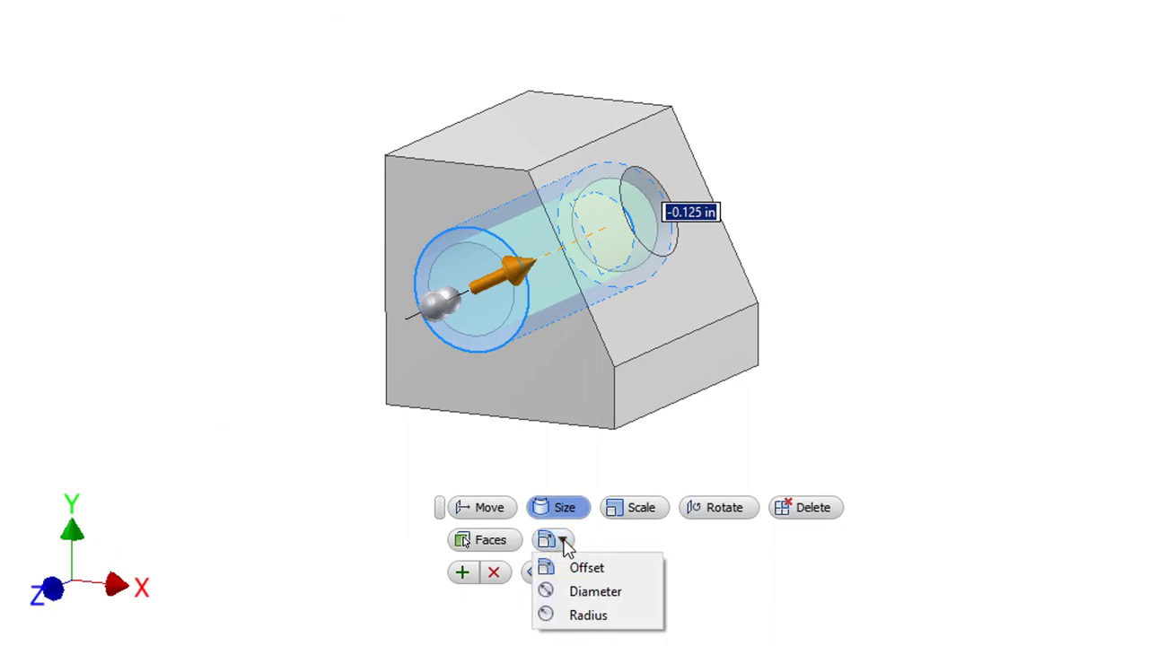
pyautogui.click(594, 593)
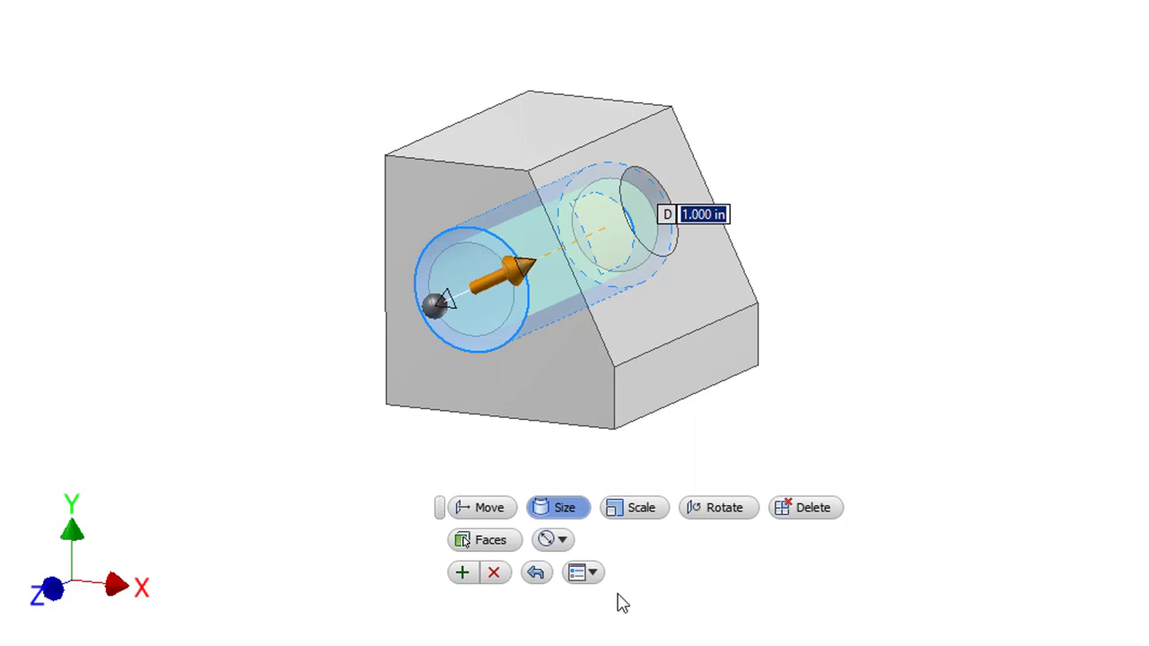
pyautogui.write('Hole')
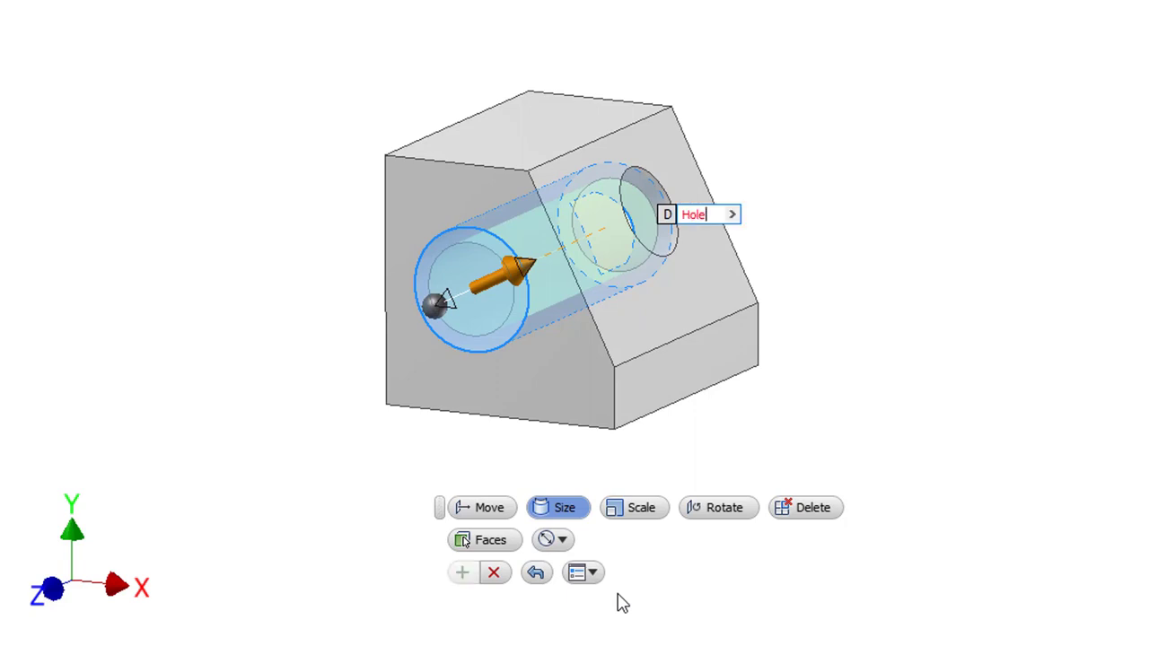
pyautogui.write('DIam')
pyautogui.press('BackSpace')
pyautogui.press('BackSpace')
pyautogui.press('BackSpace')
pyautogui.write('ia = ')
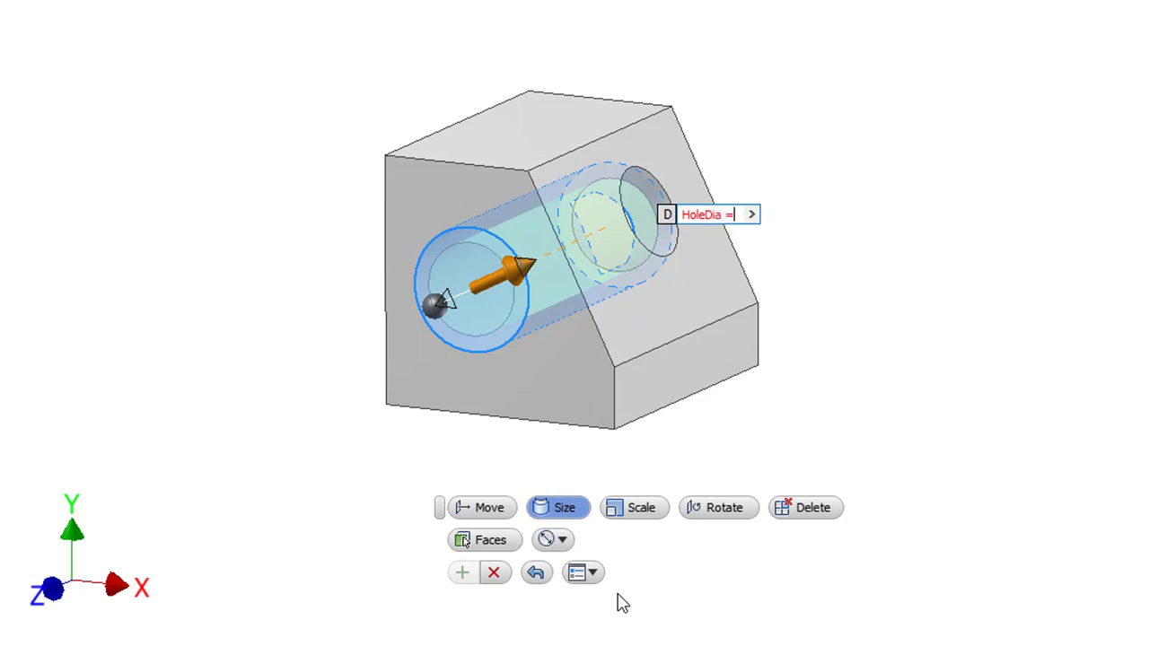
pyautogui.write('.5')
pyautogui.press('Return')
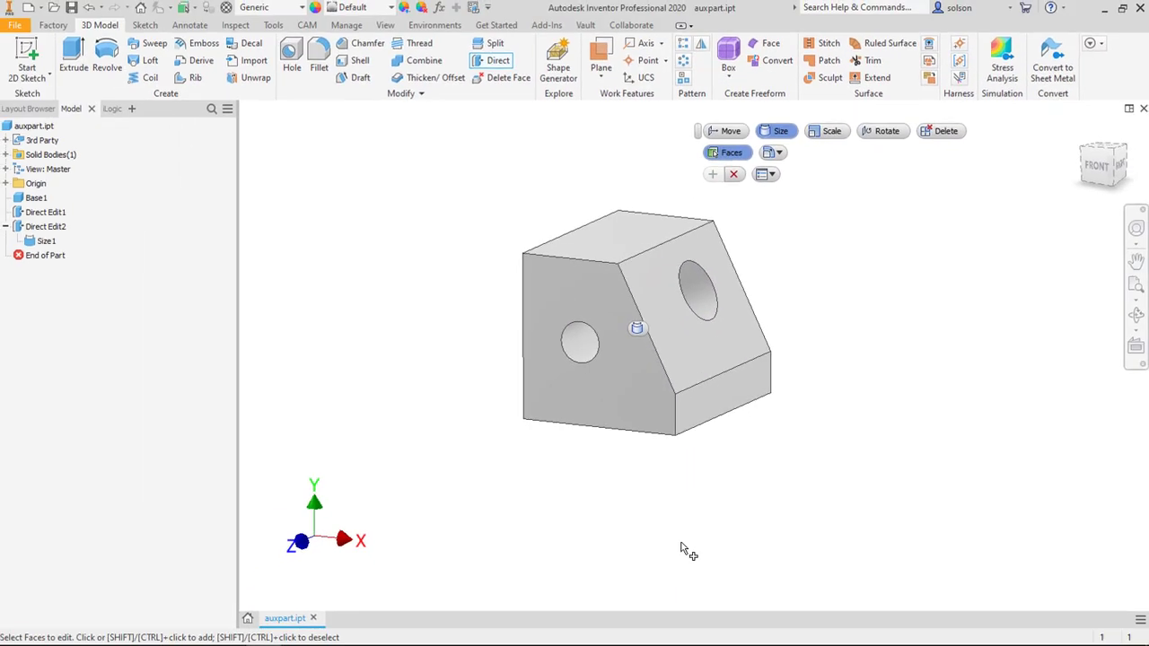
pyautogui.click(733, 174)
# Step: Review the Length and HoleDia parameters and their equations in the parameters table
pyautogui.click(439, 8)
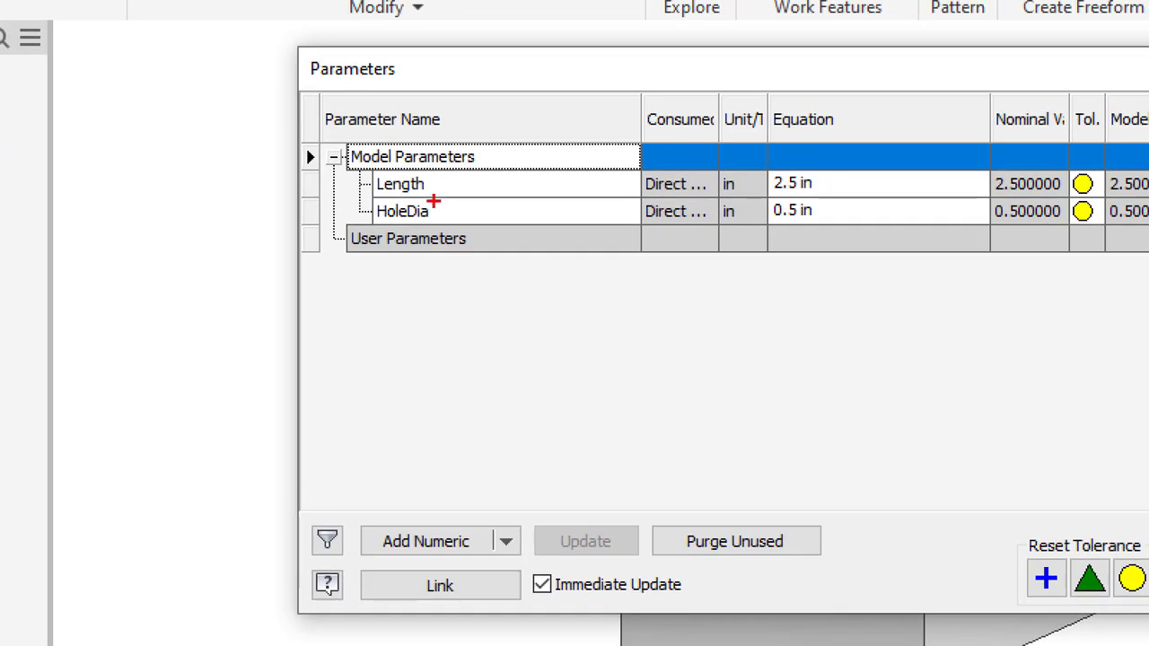
pyautogui.keyDown('ctrl'); pyautogui.moveTo(364, 196); pyautogui.dragTo(441, 233); pyautogui.keyUp('ctrl')
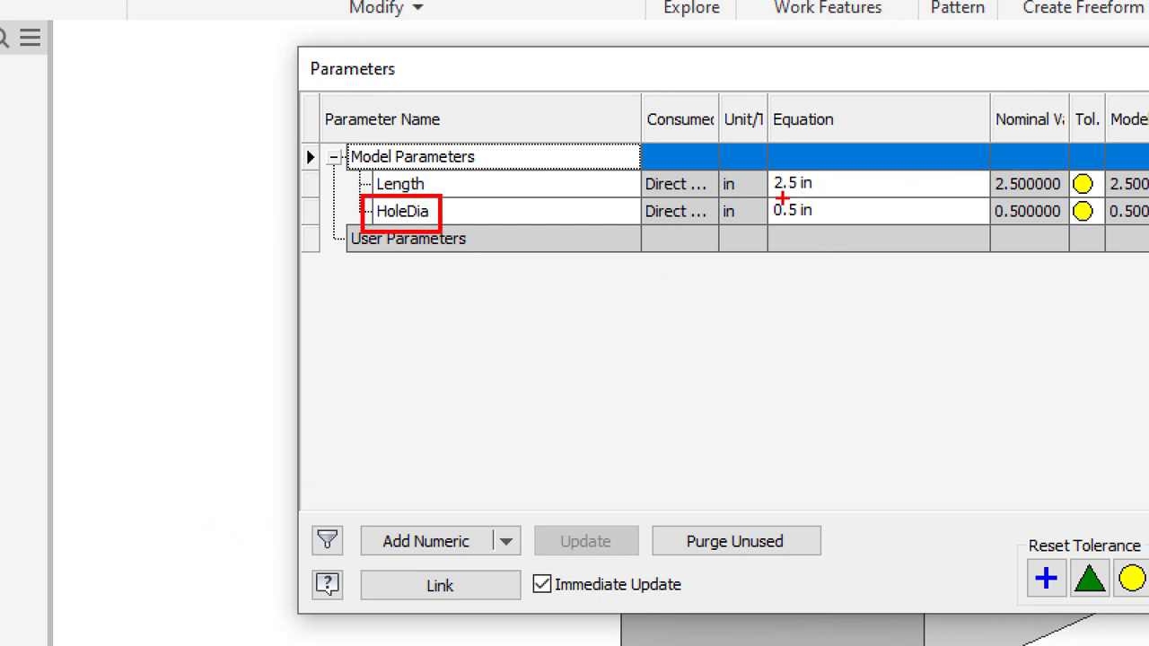
pyautogui.keyDown('ctrl'); pyautogui.moveTo(759, 197); pyautogui.dragTo(820, 227); pyautogui.keyUp('ctrl')
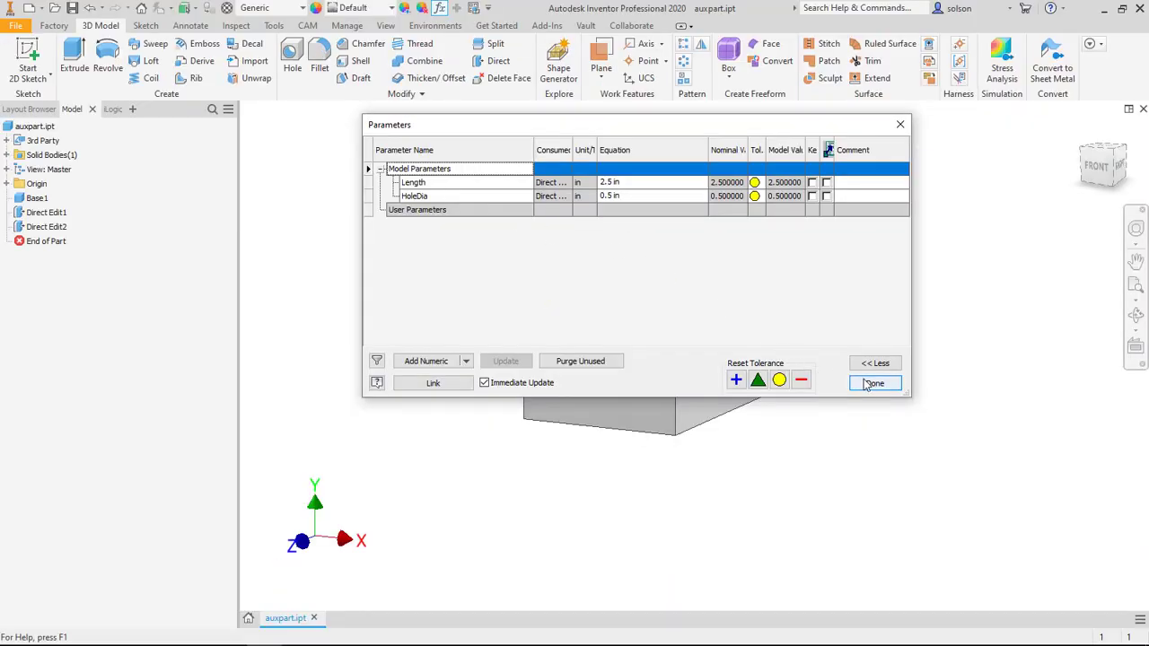
pyautogui.click(870, 386)
pyautogui.keyDown('shift'); pyautogui.moveTo(770, 183); pyautogui.dragTo(747, 181, button='middle'); pyautogui.keyUp('shift')
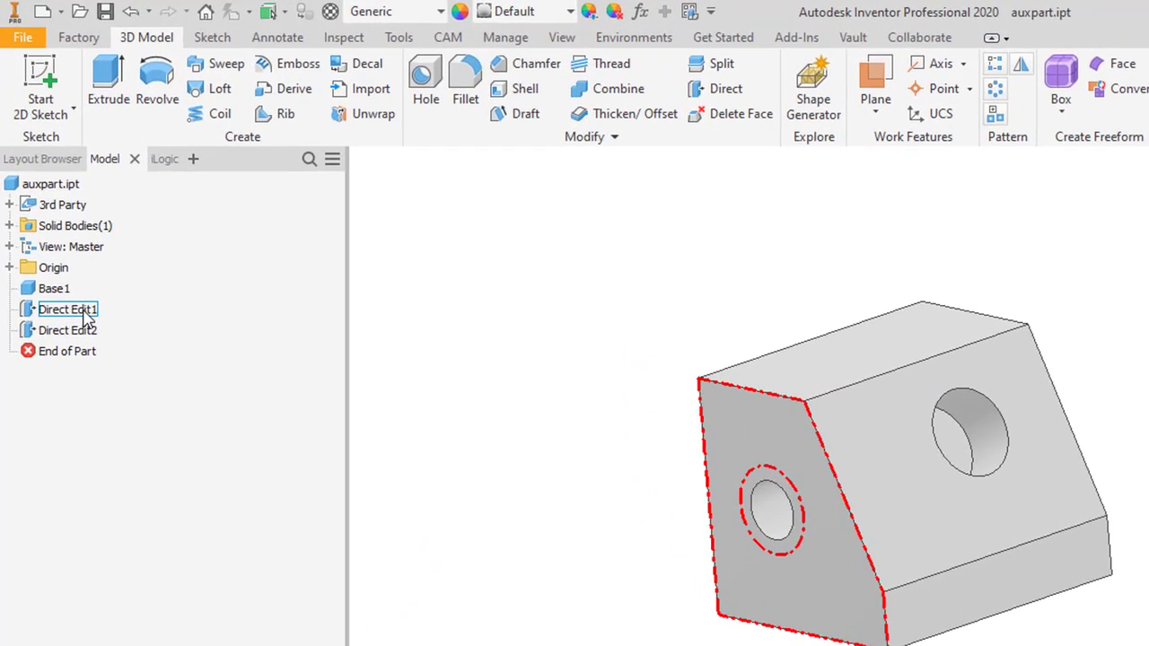
# Step: Rename the Direct Edit1 feature in the model tree as Length
pyautogui.click(55, 213)
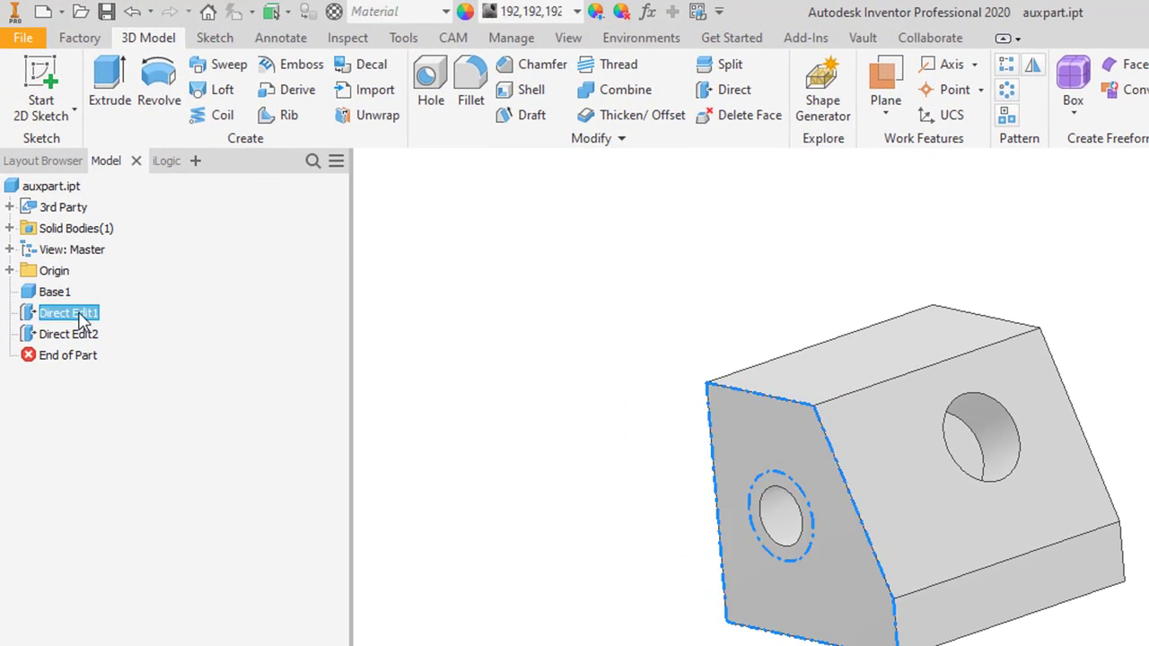
pyautogui.click(81, 320)
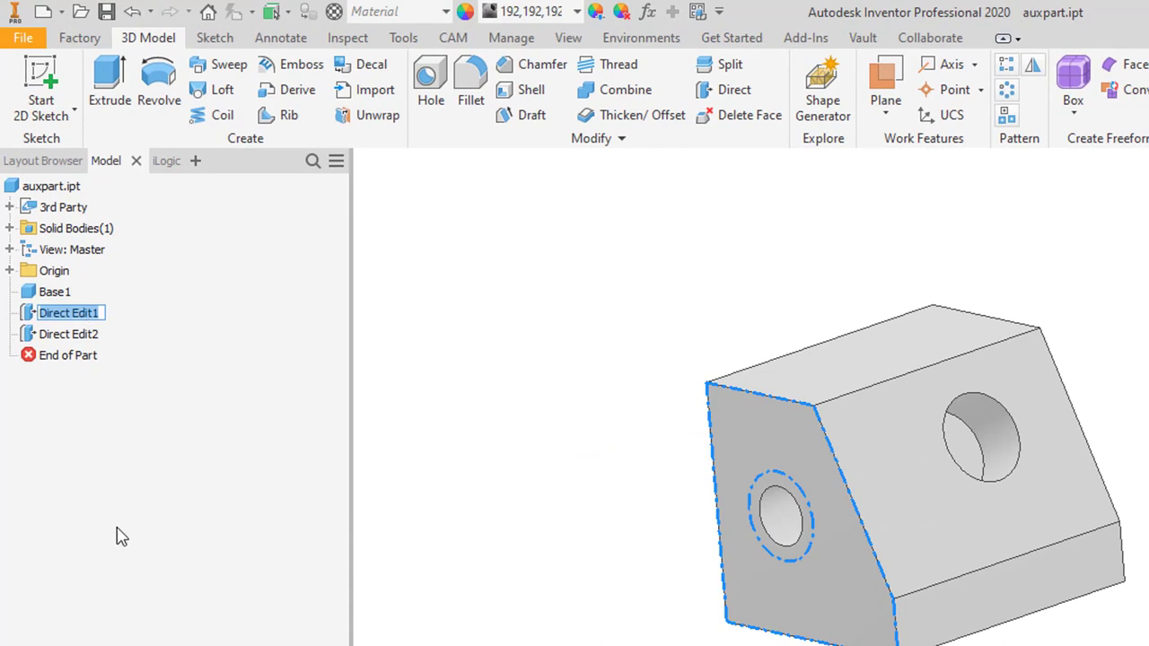
pyautogui.write('Lengt')
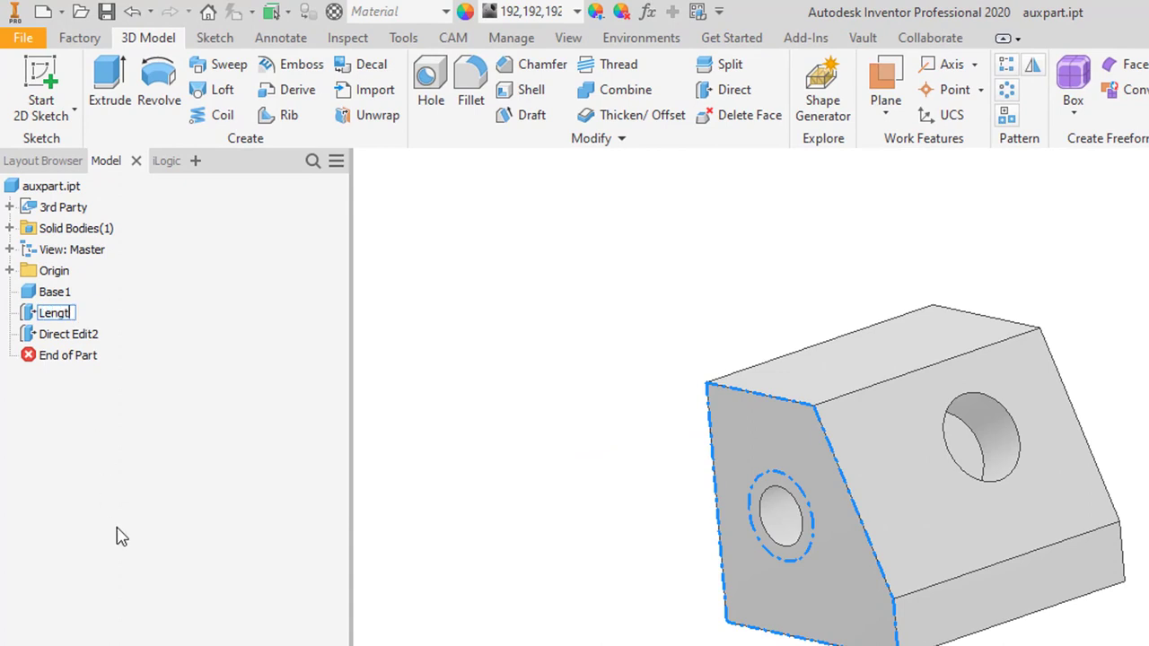
pyautogui.write('h')
pyautogui.press('Return')
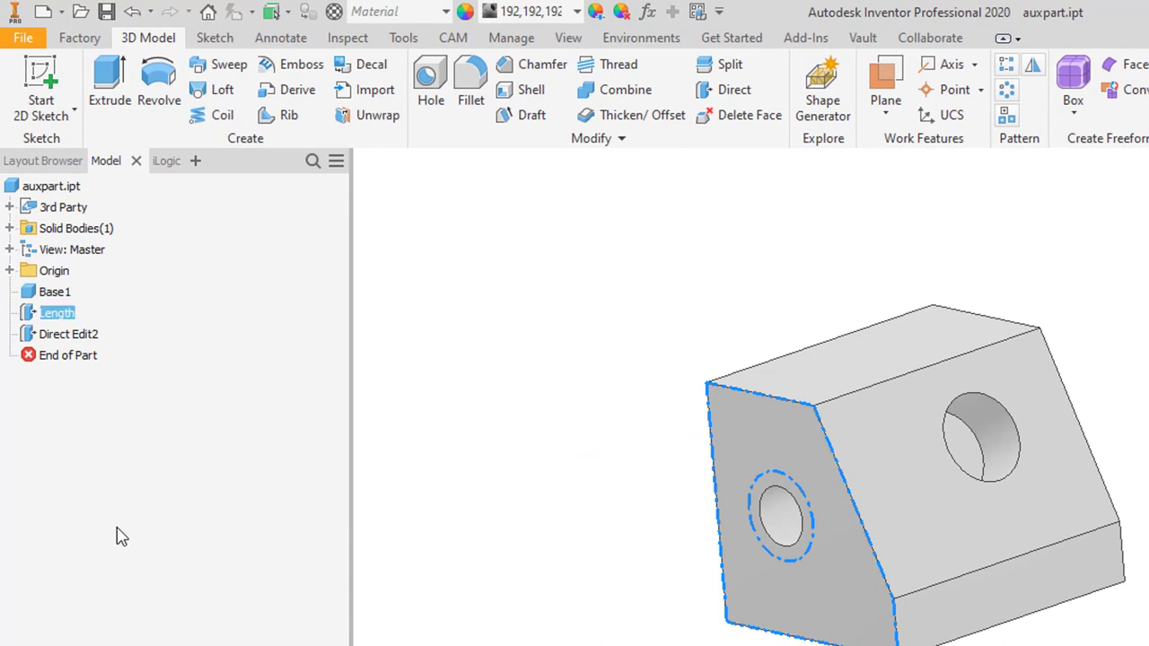
# Step: Rename the Direct Edit2 feature in the model tree as HoleDia
pyautogui.click(77, 337)
pyautogui.click(78, 342)
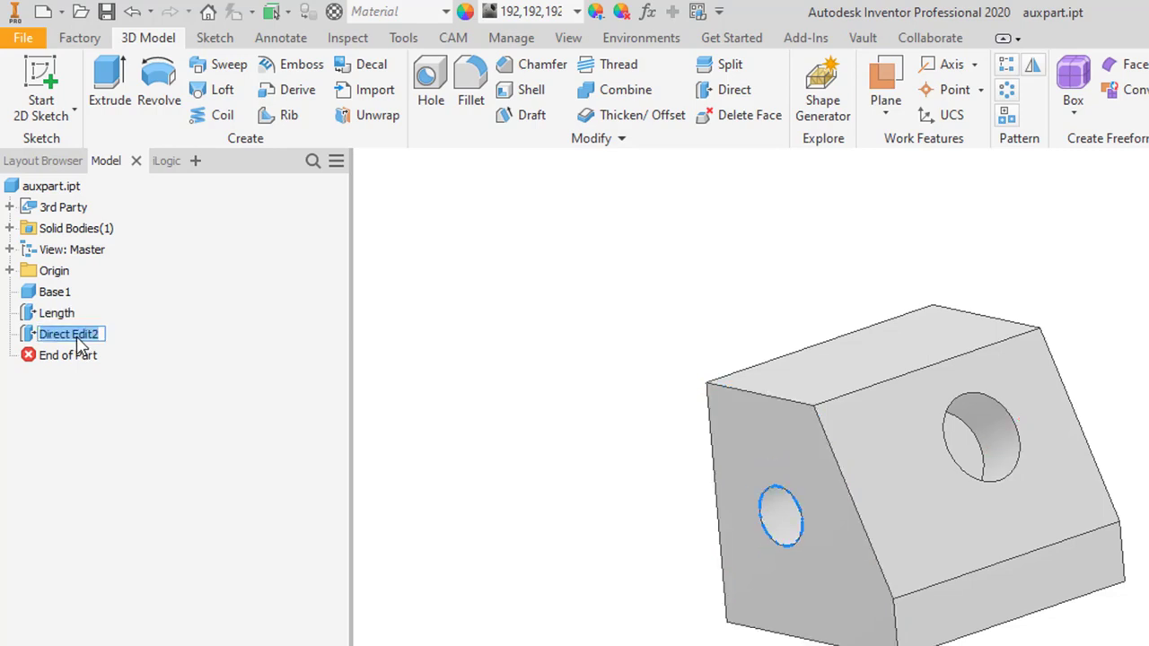
pyautogui.write('HoleDi')
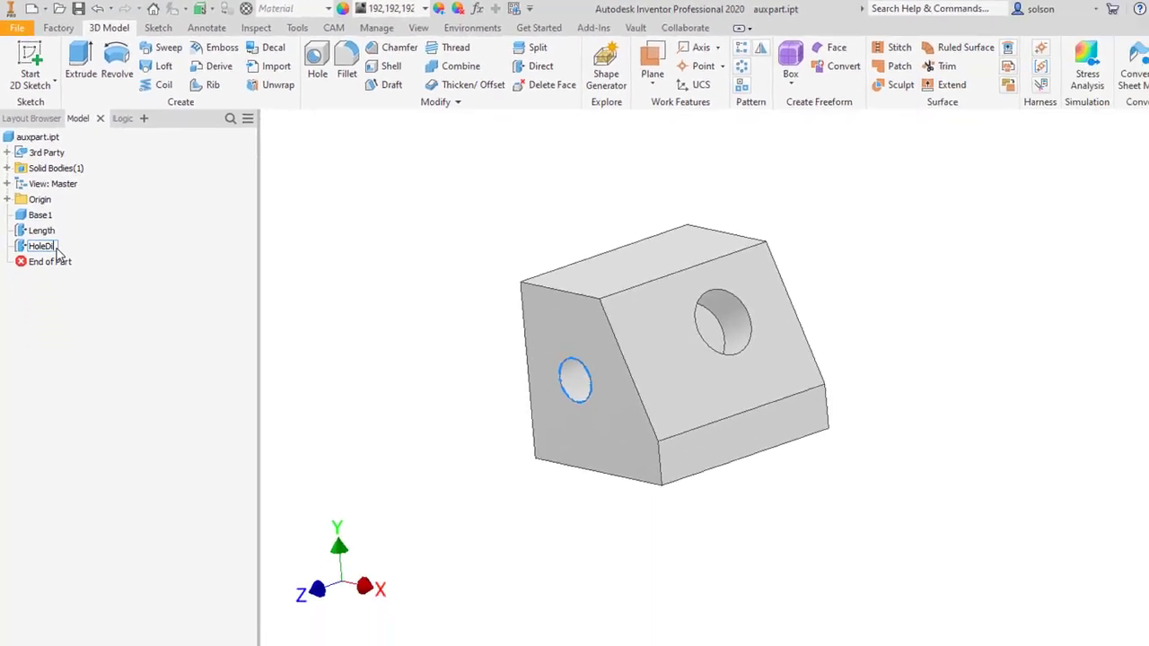
pyautogui.write('a')
pyautogui.press('Return')
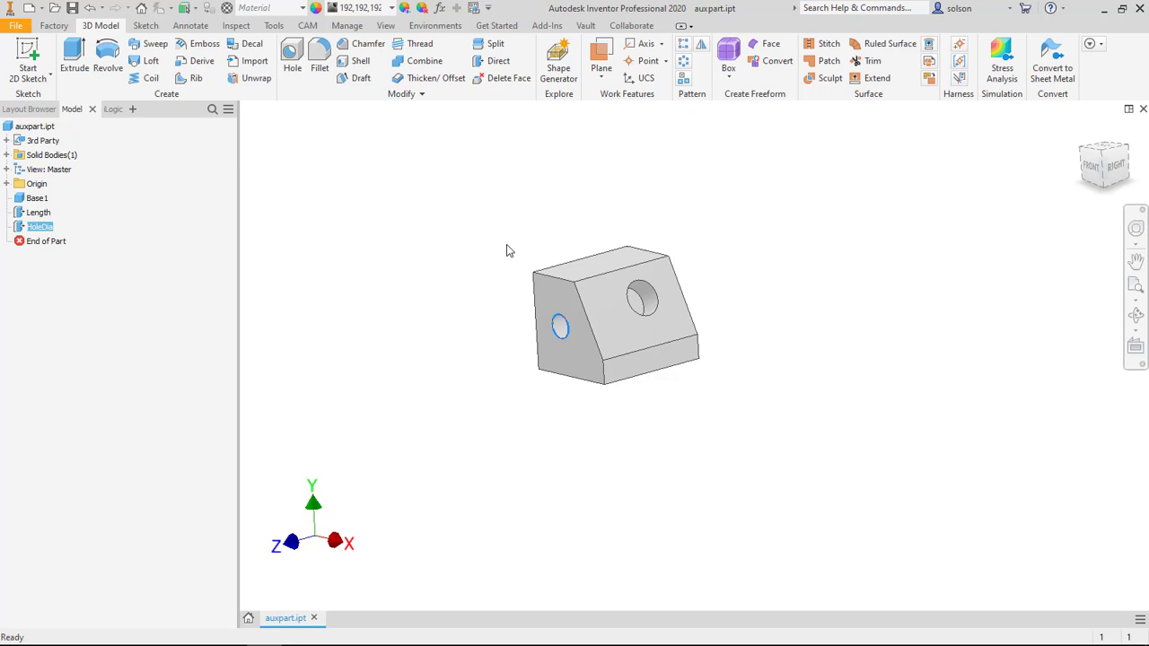
# Step: Set the Length parameter to 2 in, dismiss the update report and close the parameters table
pyautogui.click(439, 7)
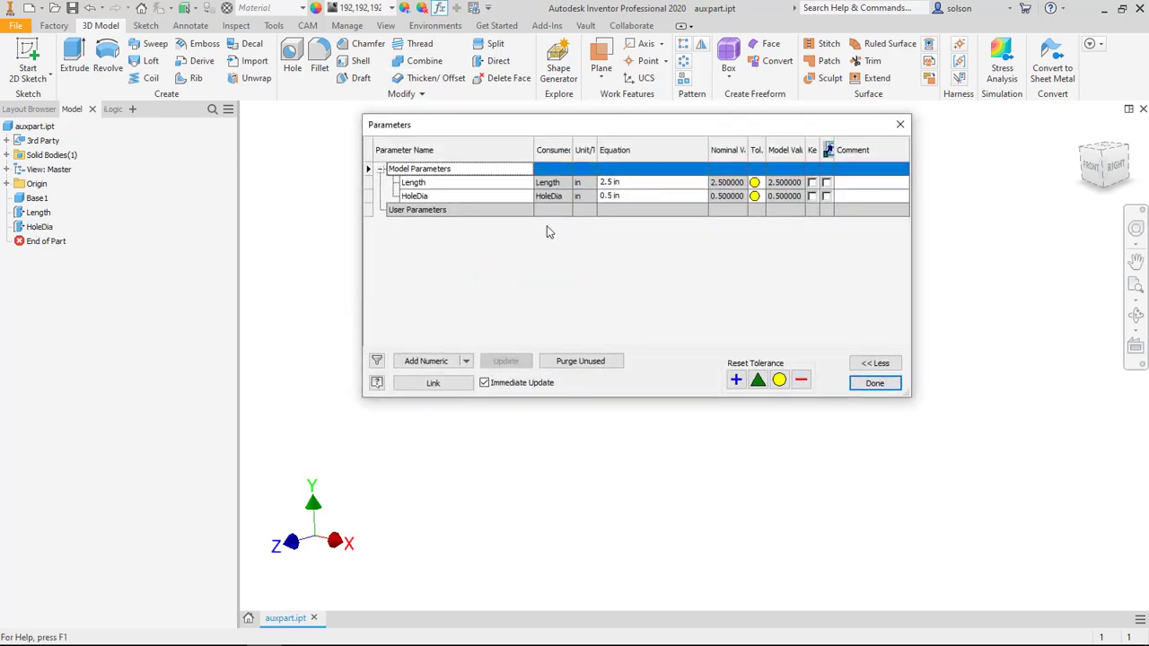
pyautogui.click(642, 184)
pyautogui.write('2')
pyautogui.press('Return')
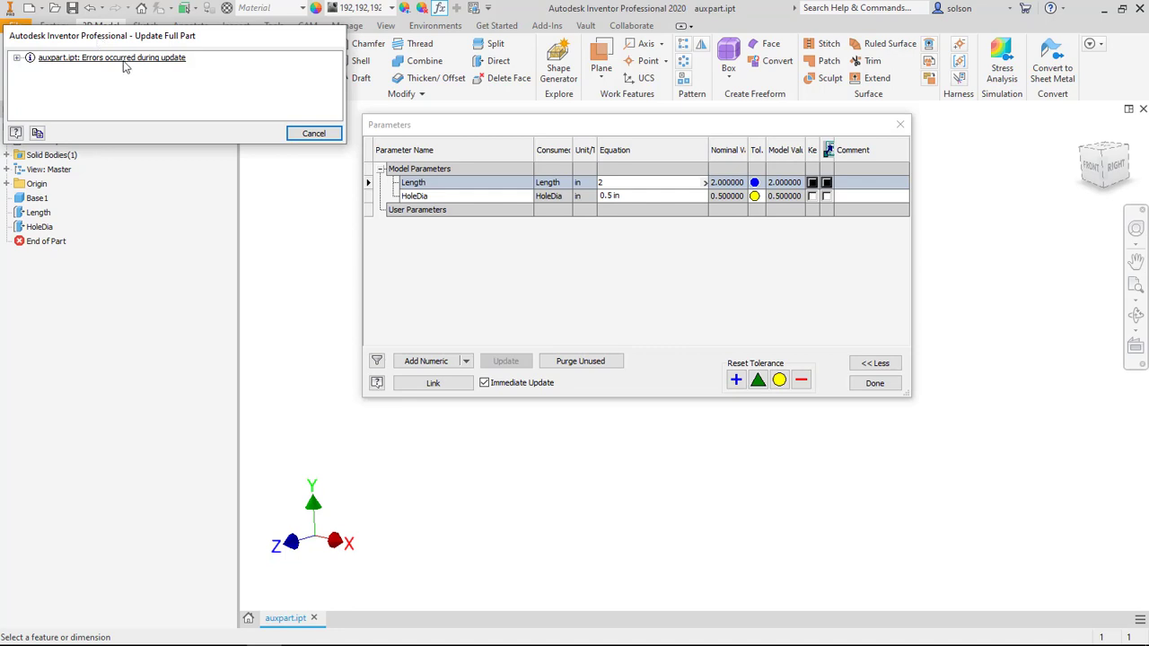
pyautogui.click(313, 133)
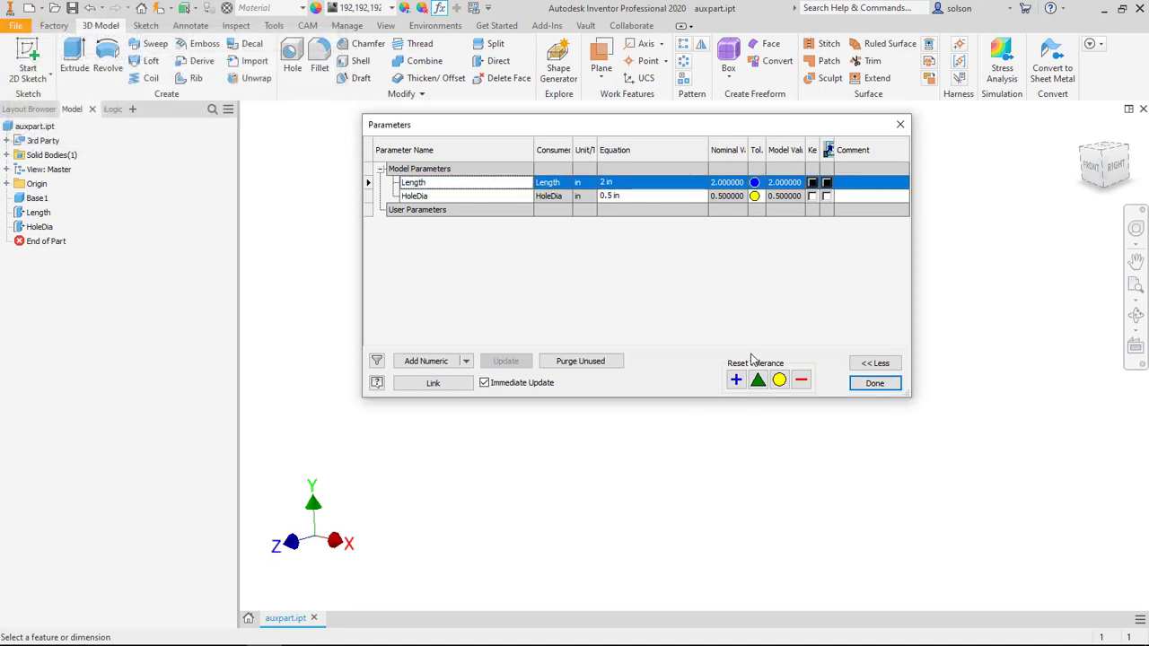
pyautogui.click(874, 383)
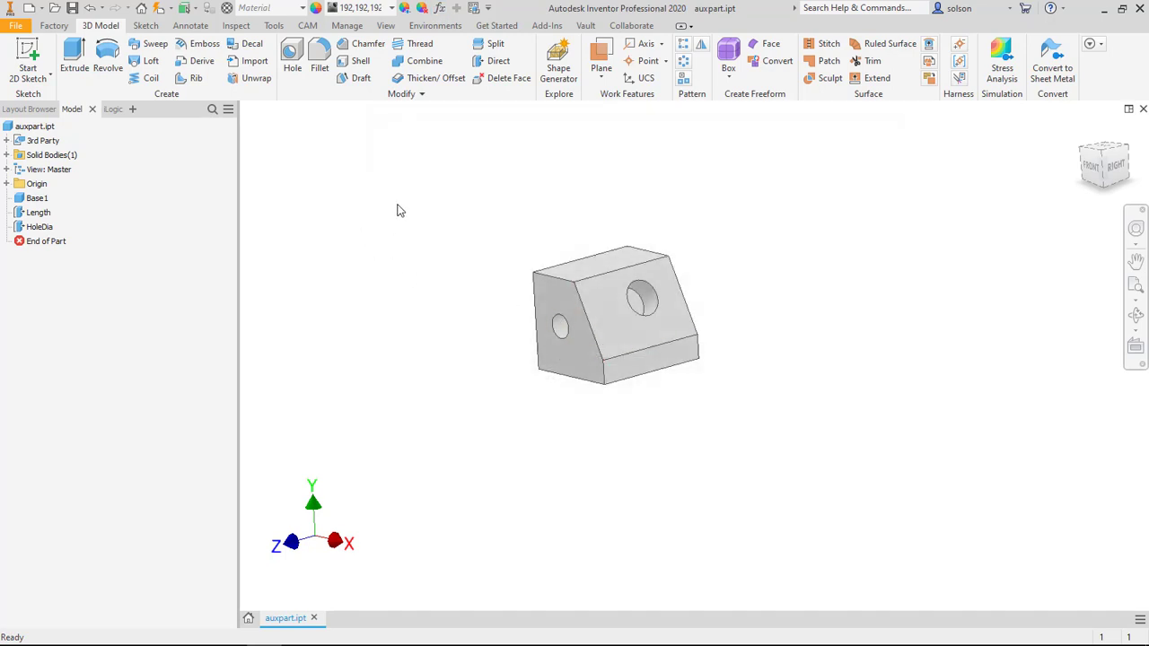
# Step: Set the Length feature's properties to suppress it if the Length parameter equals 2
pyautogui.scroll(2, 408, 205)
pyautogui.middleClick(506, 247)
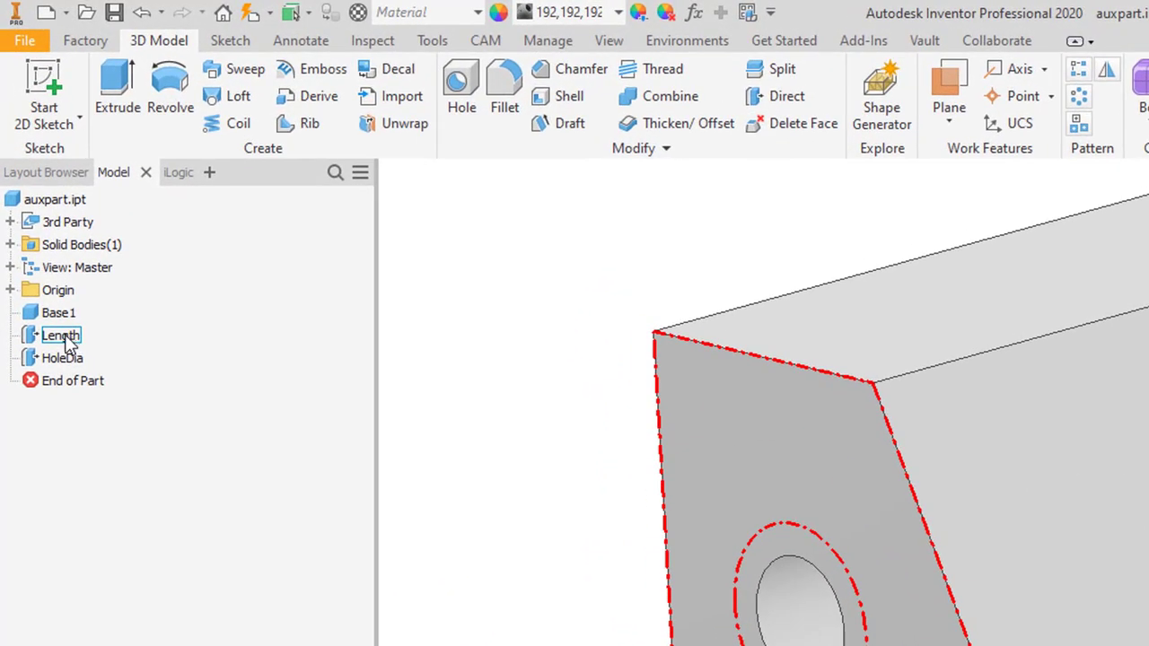
pyautogui.rightClick(67, 341)
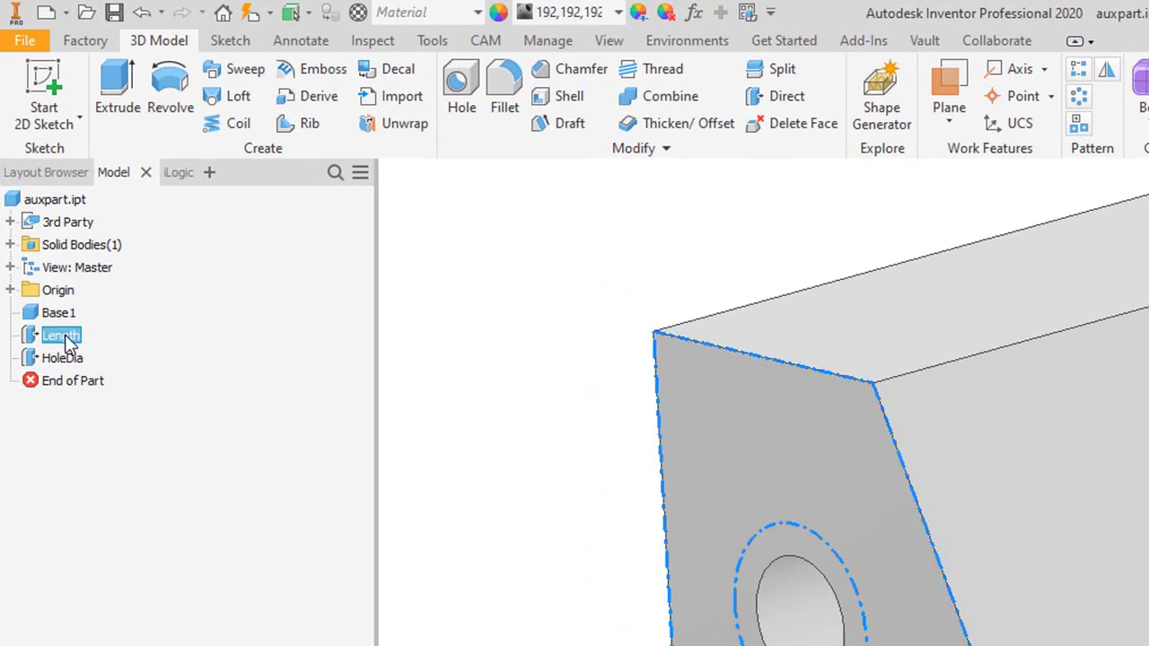
pyautogui.click(184, 611)
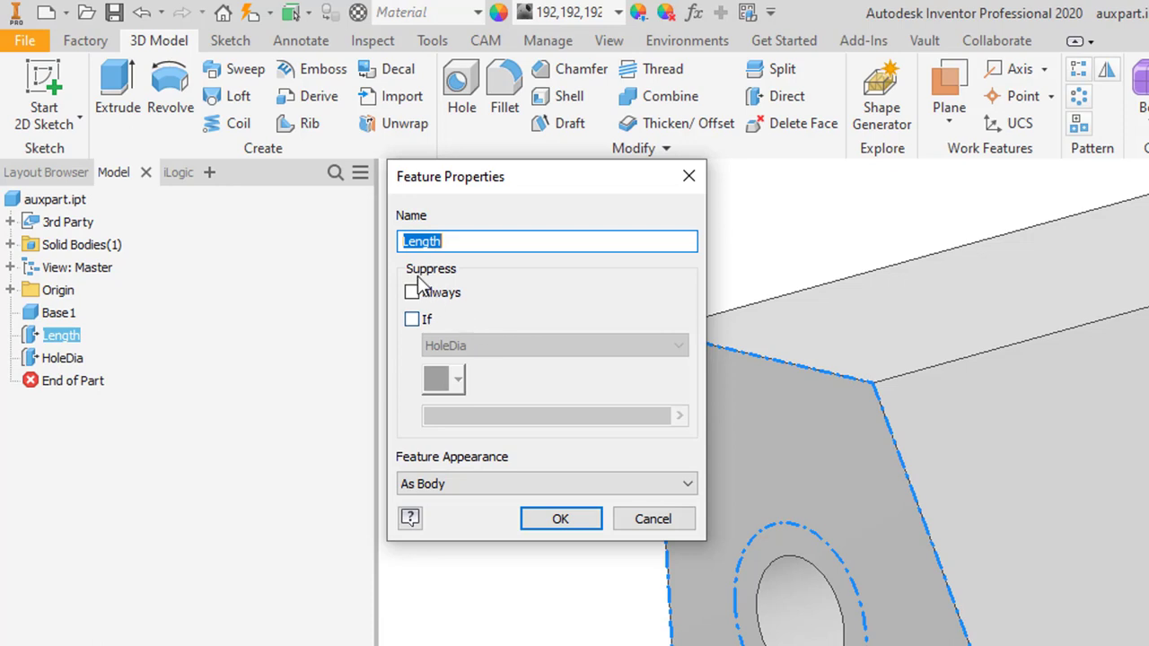
pyautogui.click(412, 320)
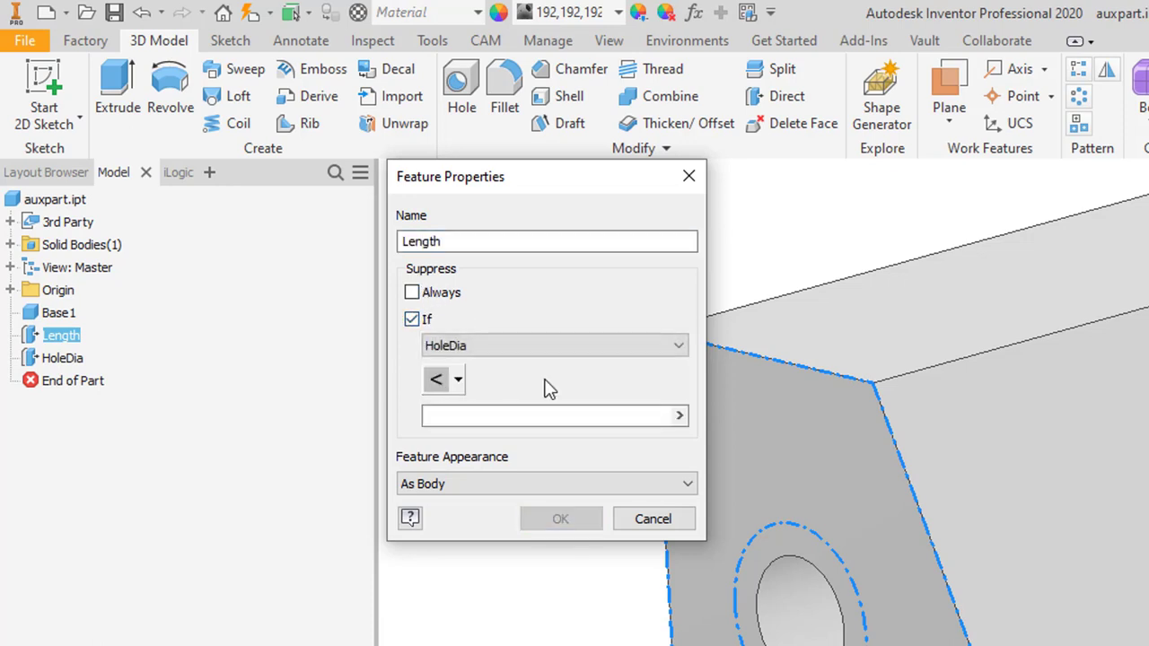
pyautogui.click(547, 346)
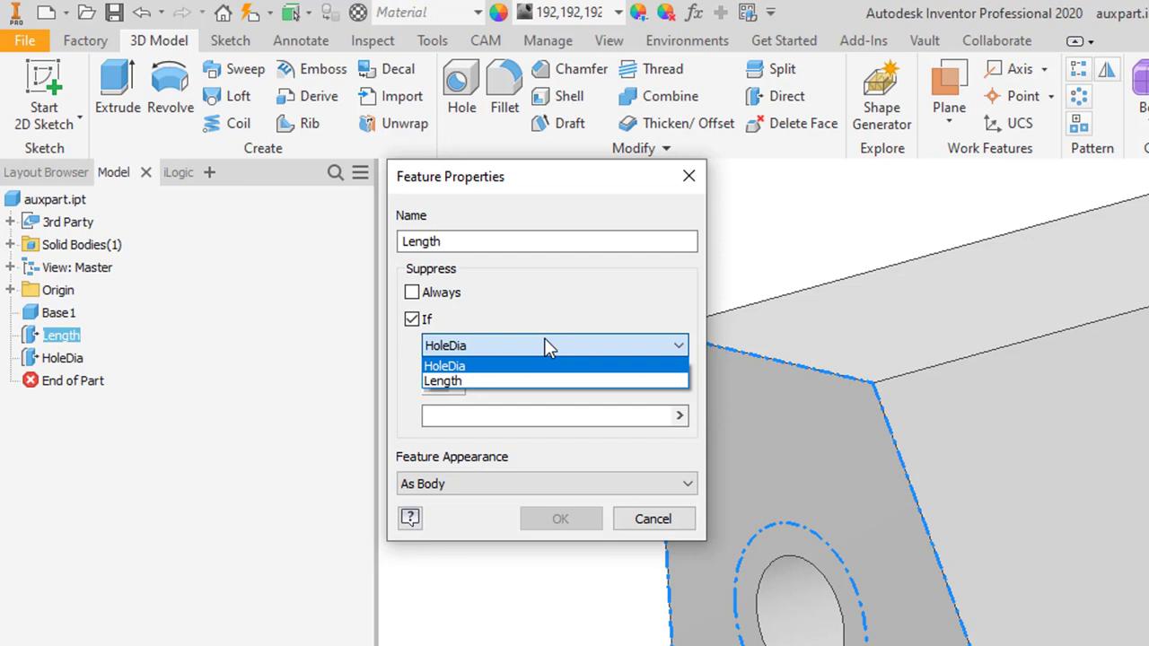
pyautogui.click(518, 381)
pyautogui.click(458, 380)
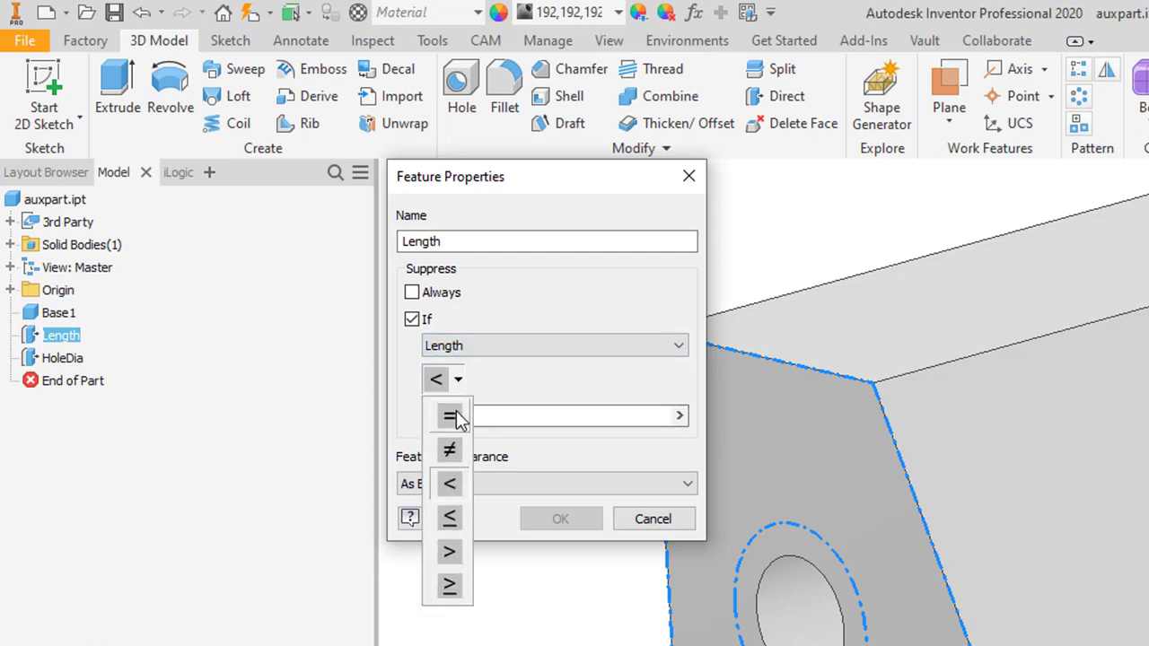
pyautogui.click(452, 416)
pyautogui.click(486, 414)
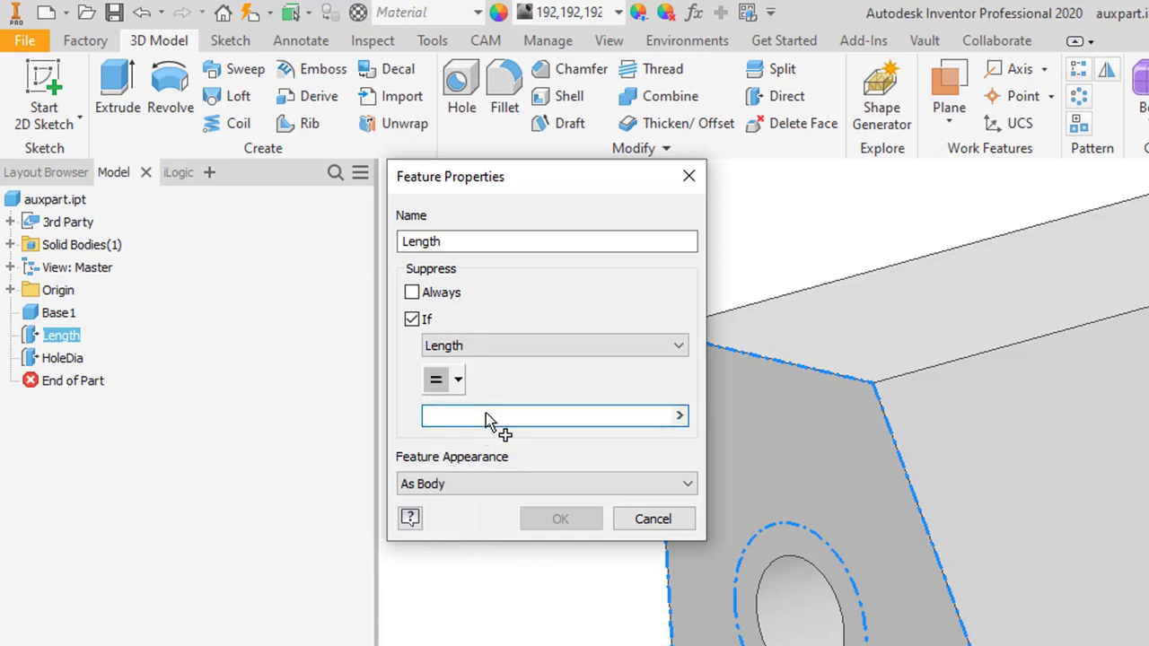
pyautogui.write('2')
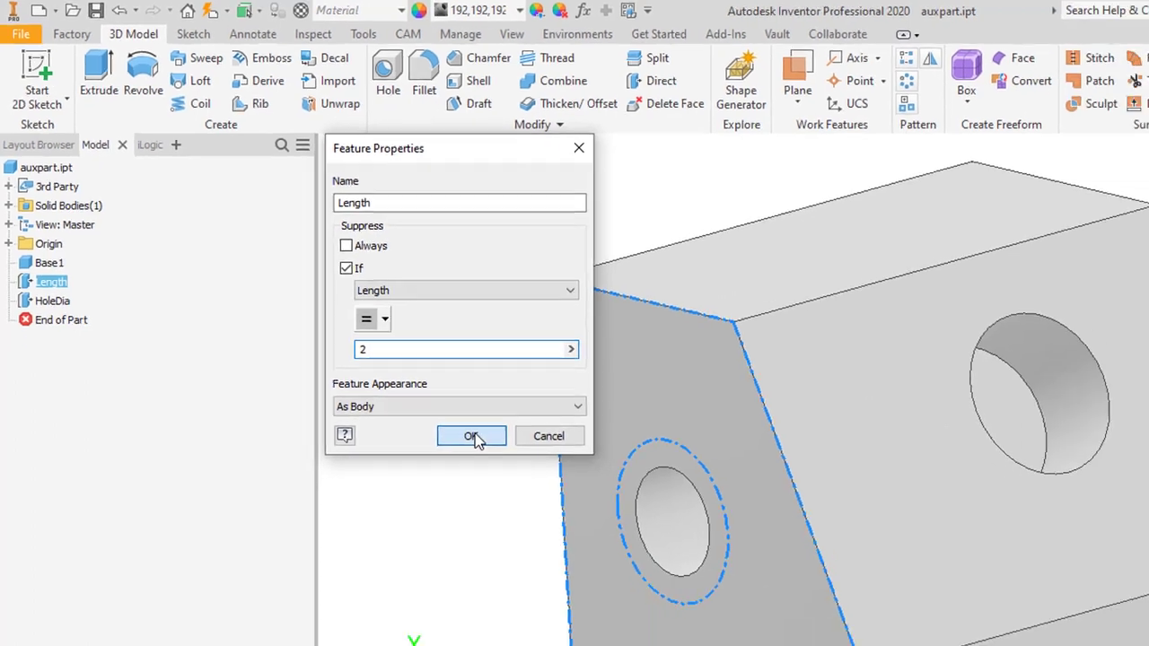
pyautogui.click(472, 437)
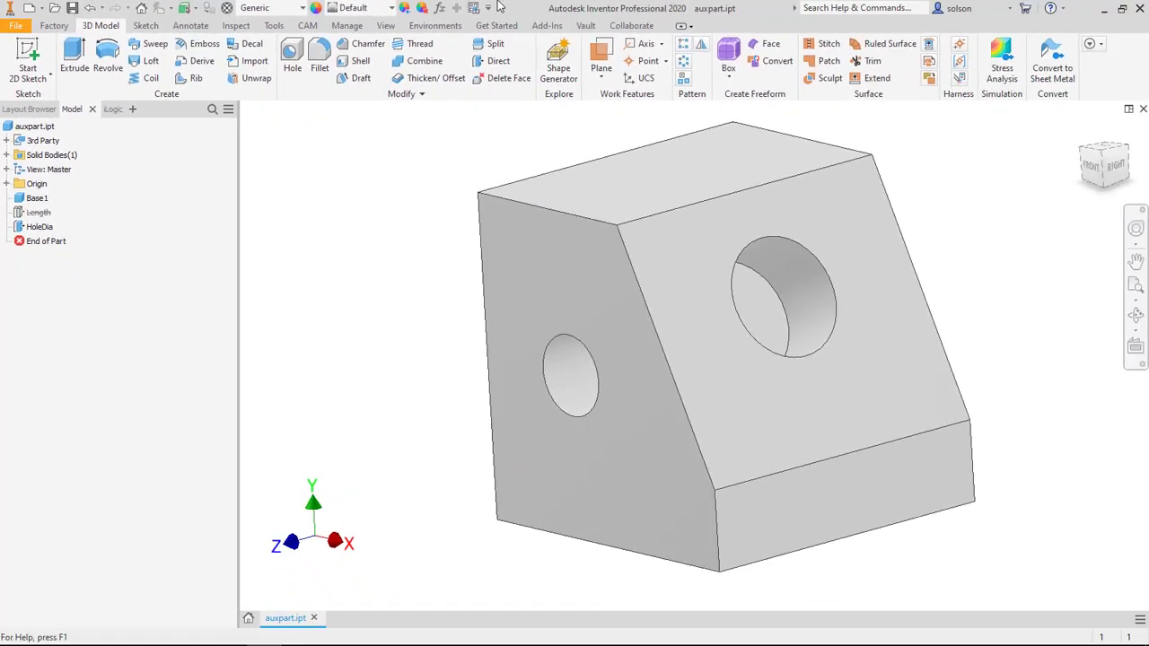
# Step: Set the Length parameter to 2.5 in and arrange the parameters table so the part can be seen
pyautogui.click(440, 8)
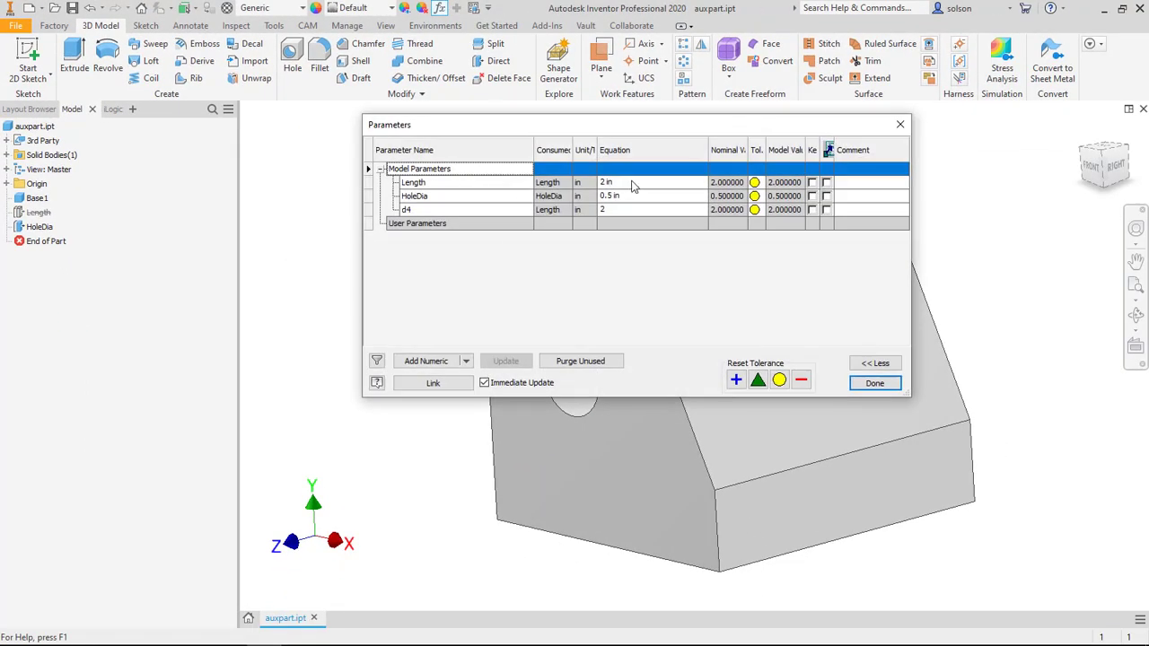
pyautogui.moveTo(594, 124); pyautogui.dragTo(533, 236)
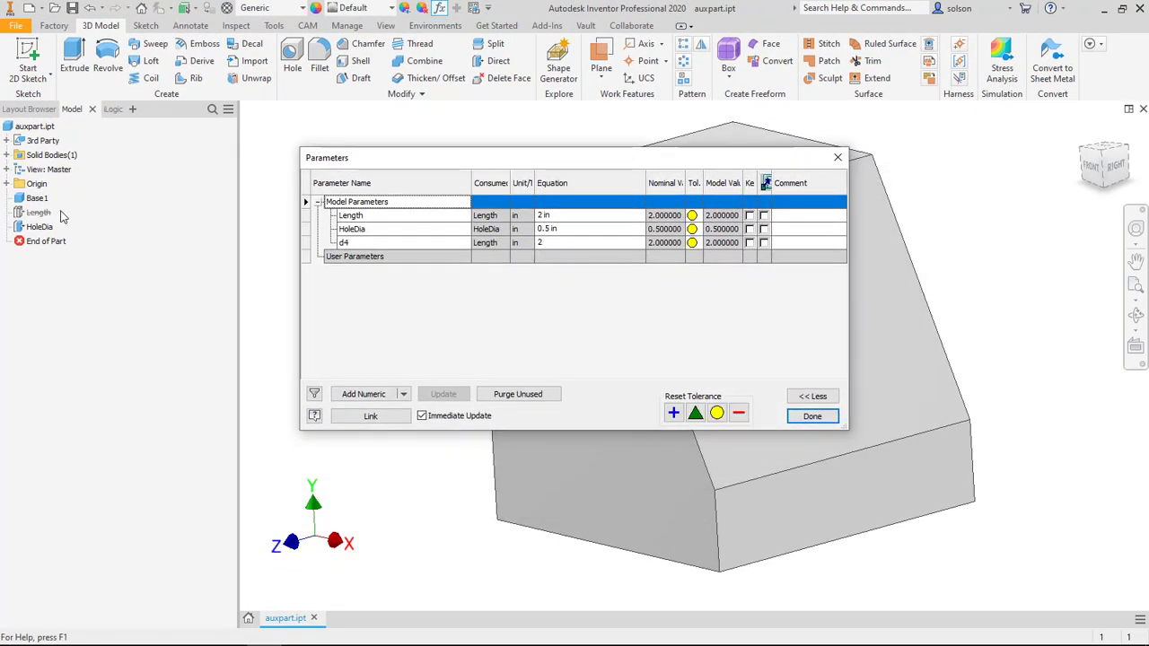
pyautogui.click(573, 218)
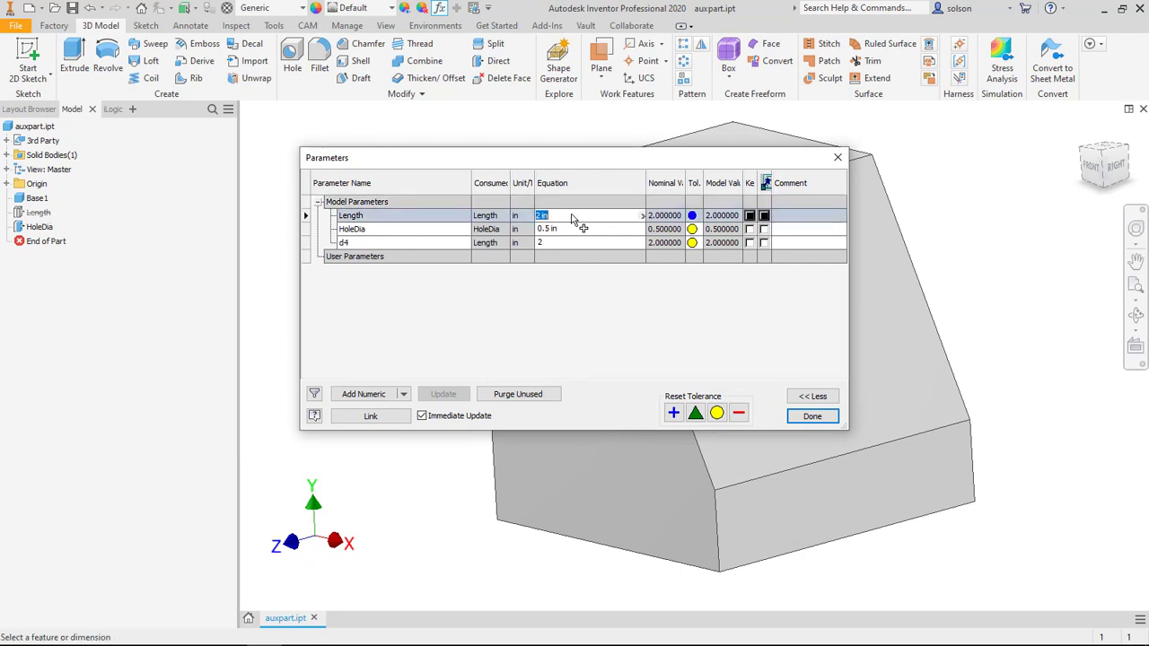
pyautogui.write('2.5')
pyautogui.press('Return')
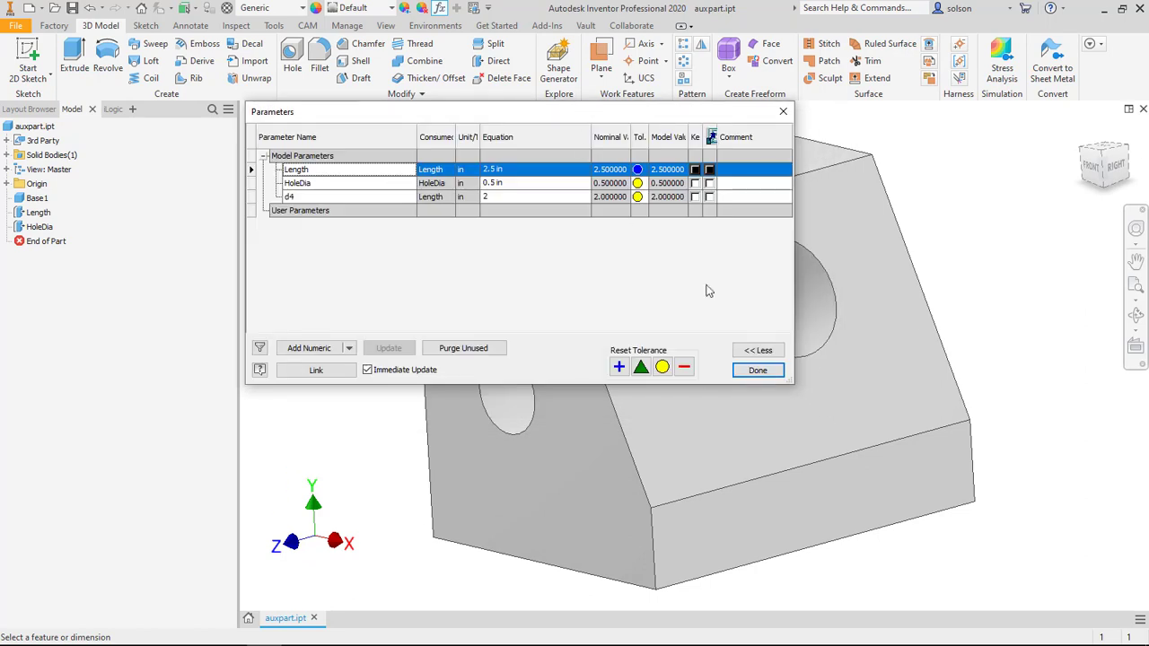
pyautogui.moveTo(693, 384); pyautogui.dragTo(694, 305)
pyautogui.moveTo(883, 350); pyautogui.dragTo(1016, 379, button='middle')
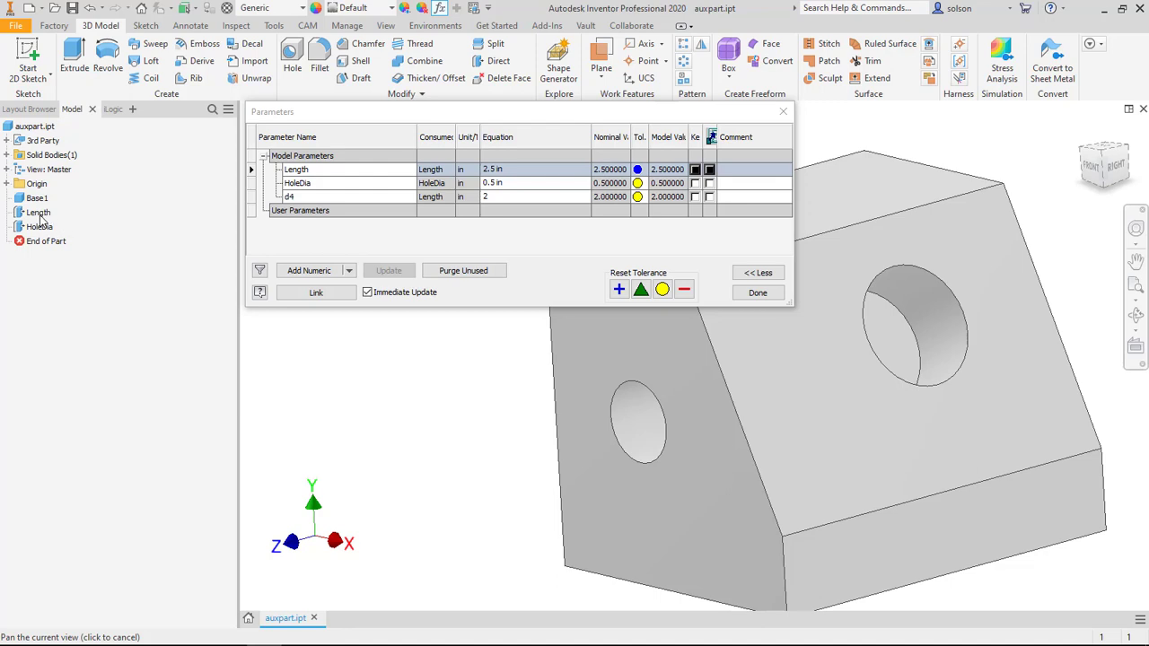
# Step: Set the Length parameter to 1.5 in
pyautogui.click(525, 170)
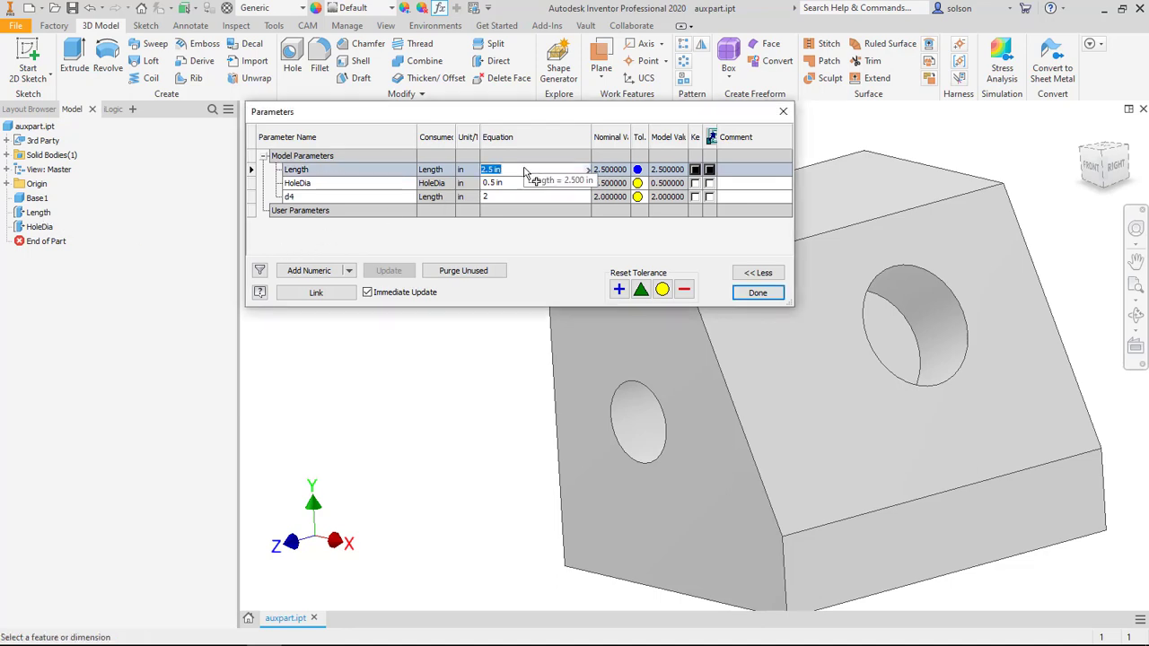
pyautogui.write('1.5')
pyautogui.press('Return')
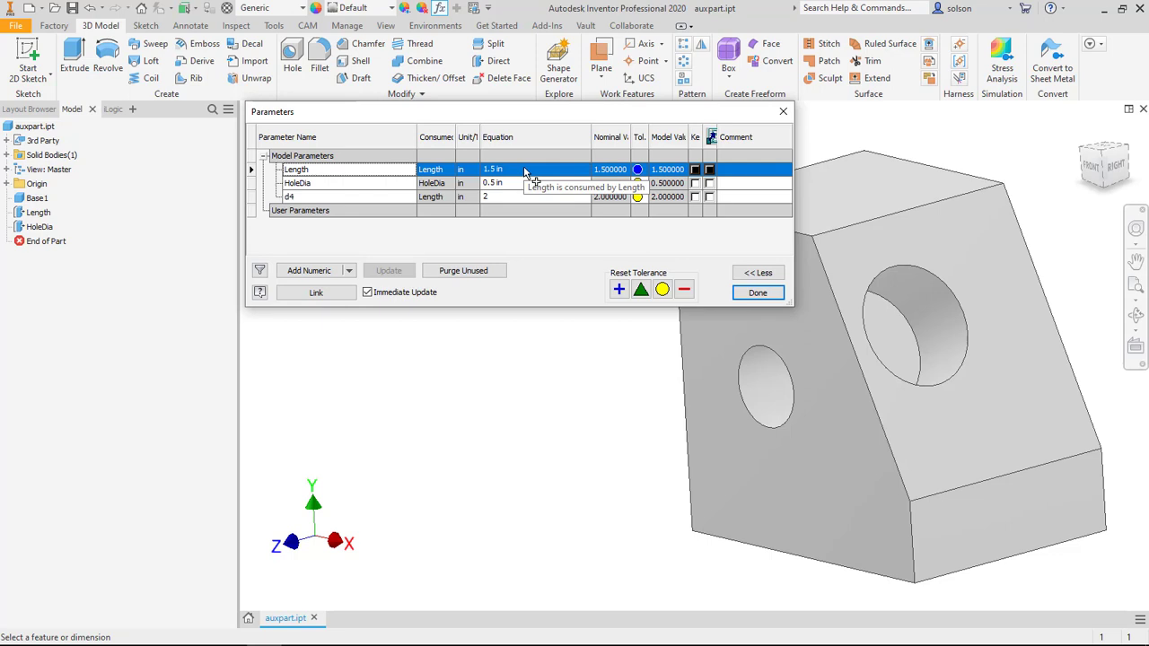
# Step: Set the Length parameter to 2 in and close the parameters table
pyautogui.click(525, 171)
pyautogui.write('2')
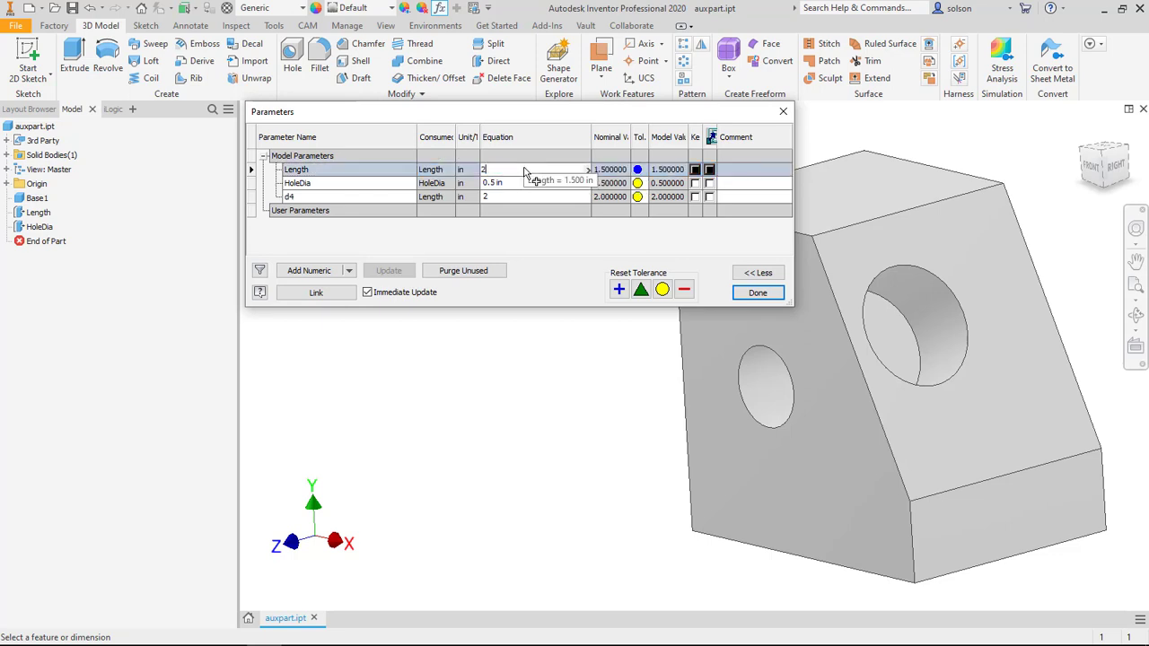
pyautogui.press('Return')
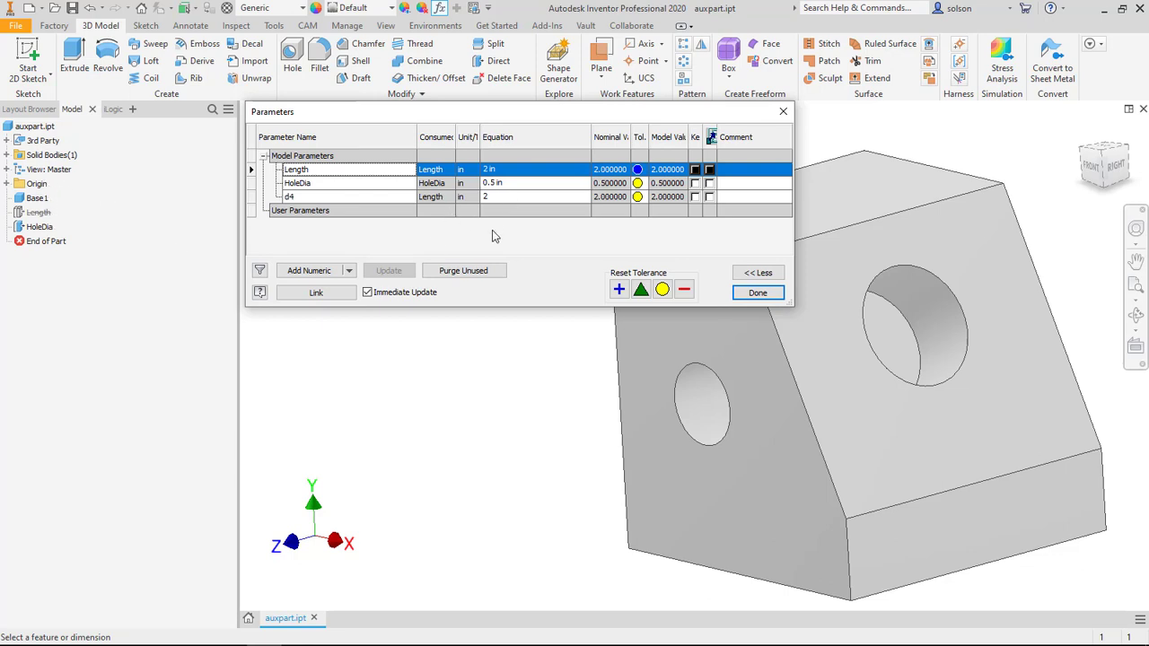
pyautogui.click(761, 294)
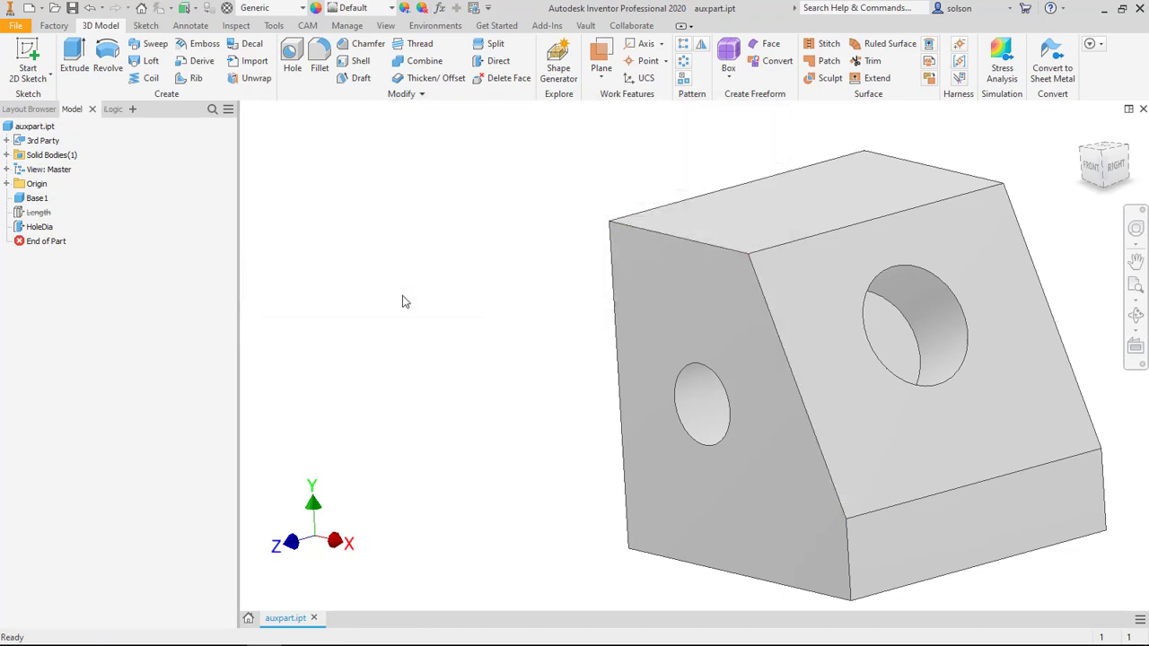
# Step: Set the HoleDia feature's properties to suppress it if the HoleDia parameter equals .75
pyautogui.rightClick(37, 227)
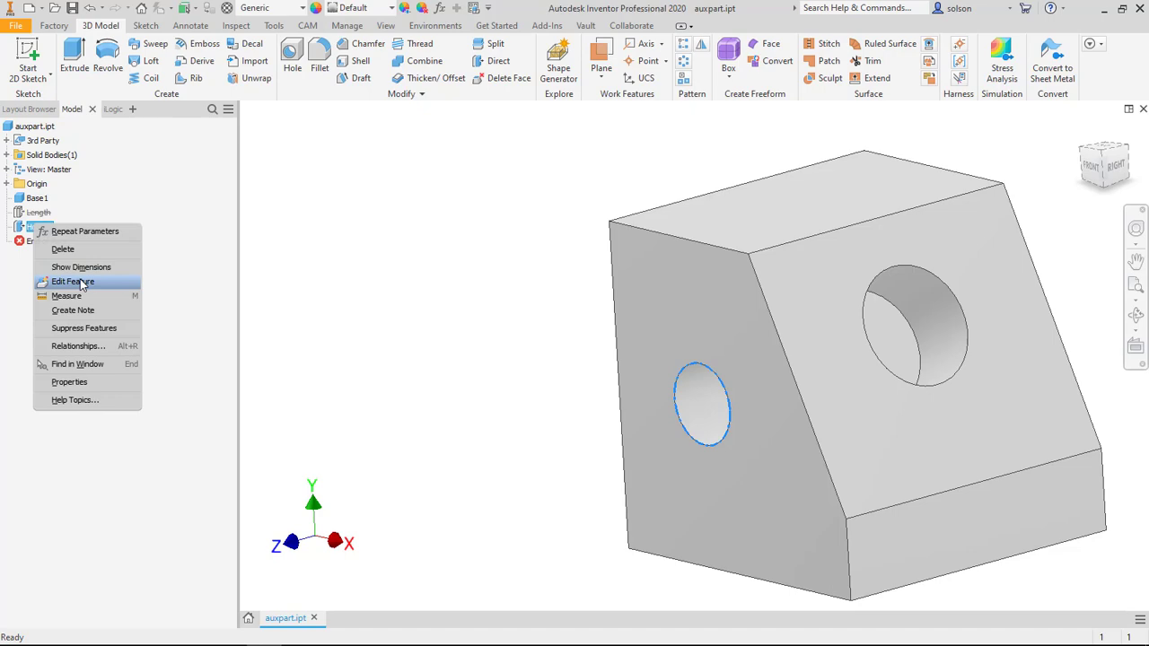
pyautogui.click(69, 382)
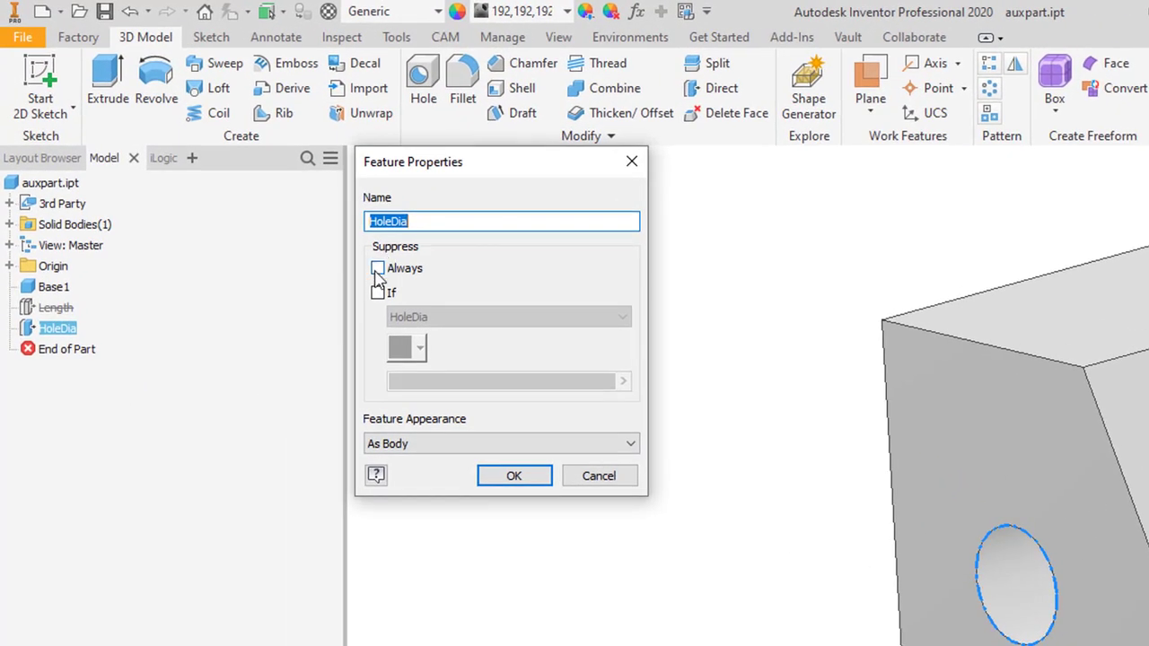
pyautogui.click(377, 293)
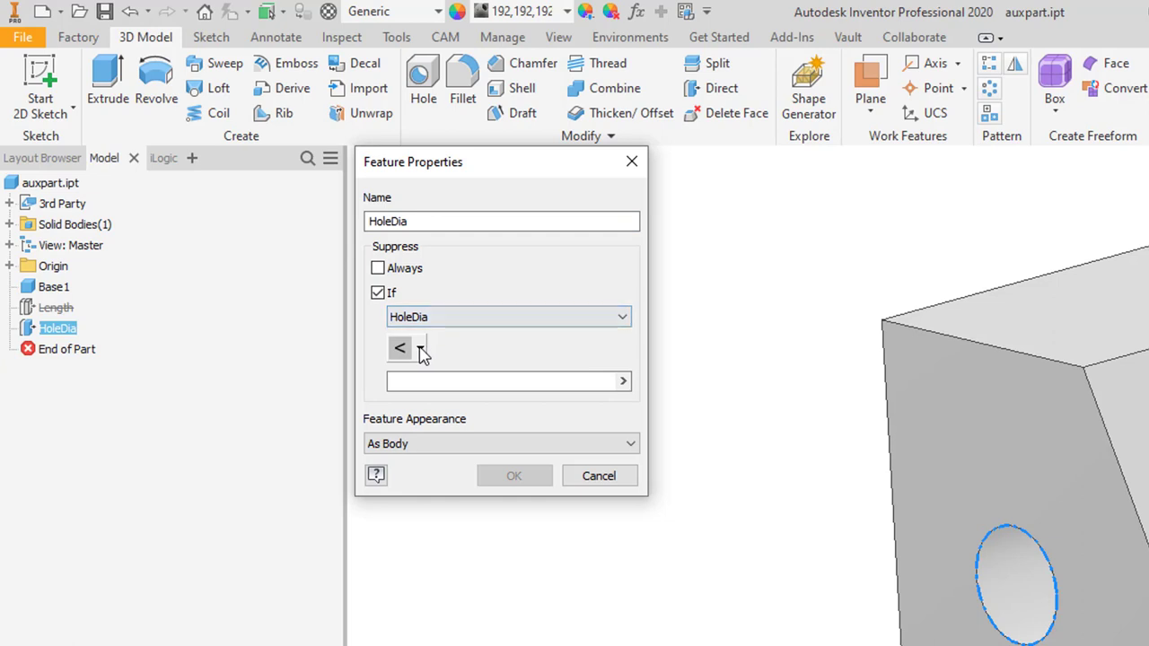
pyautogui.click(420, 349)
pyautogui.click(412, 381)
pyautogui.click(434, 384)
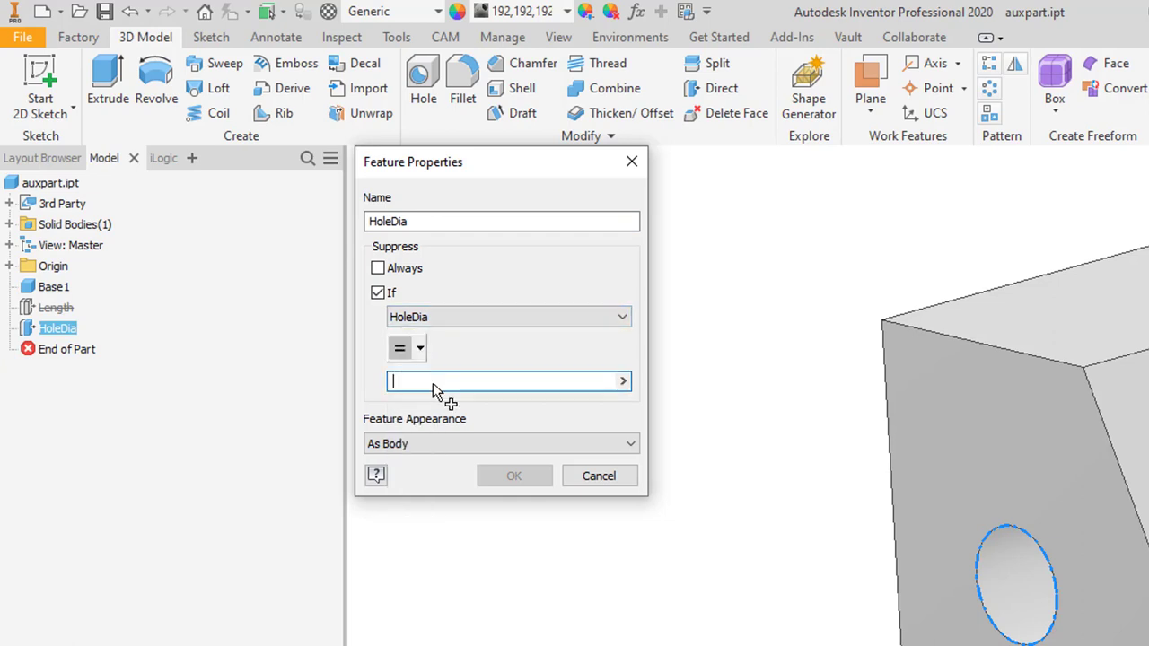
pyautogui.write('.75')
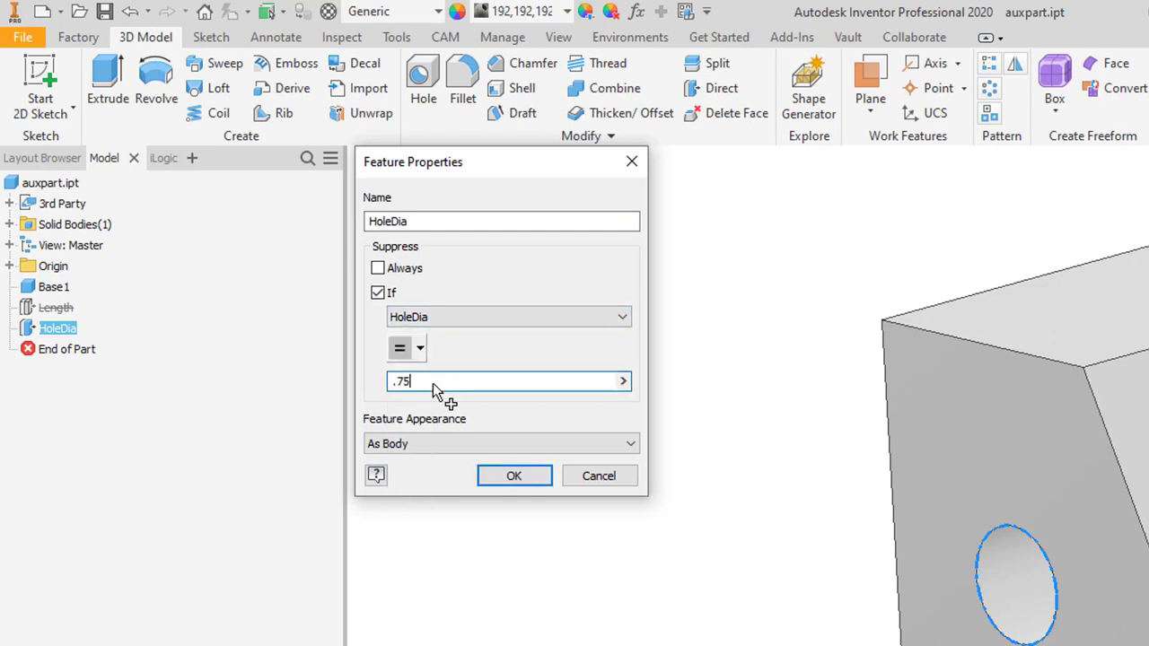
pyautogui.click(514, 476)
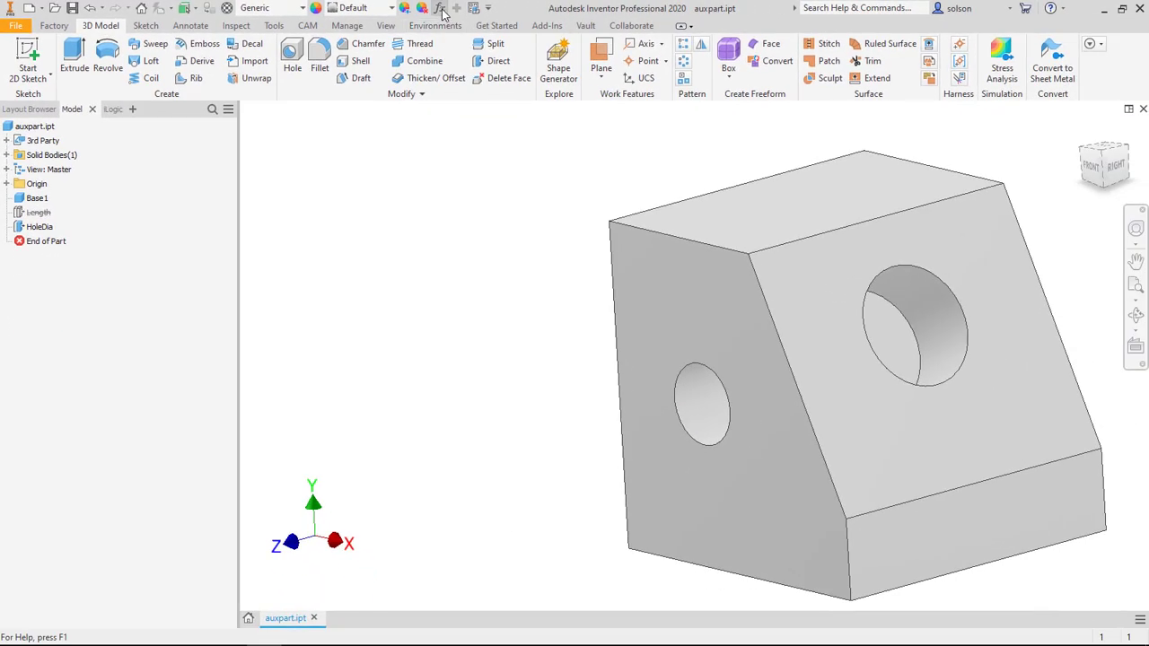
# Step: Try the HoleDia parameter at 0.75 in and set it to 0.875 in
pyautogui.click(592, 11)
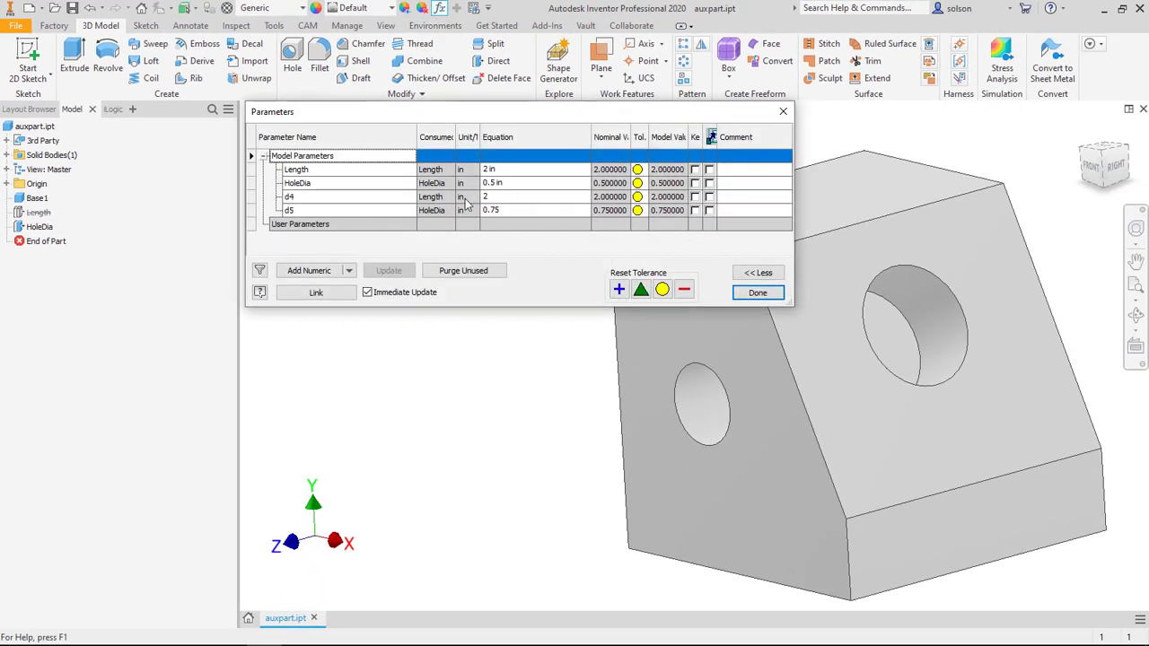
pyautogui.click(518, 184)
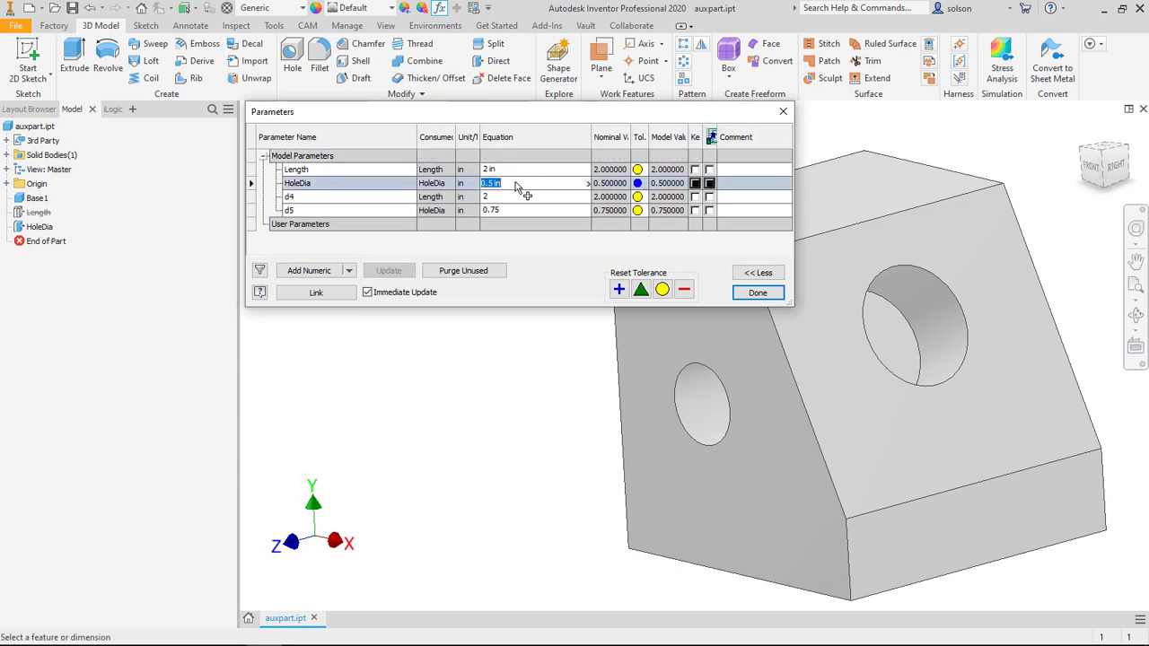
pyautogui.write('.75')
pyautogui.press('Return')
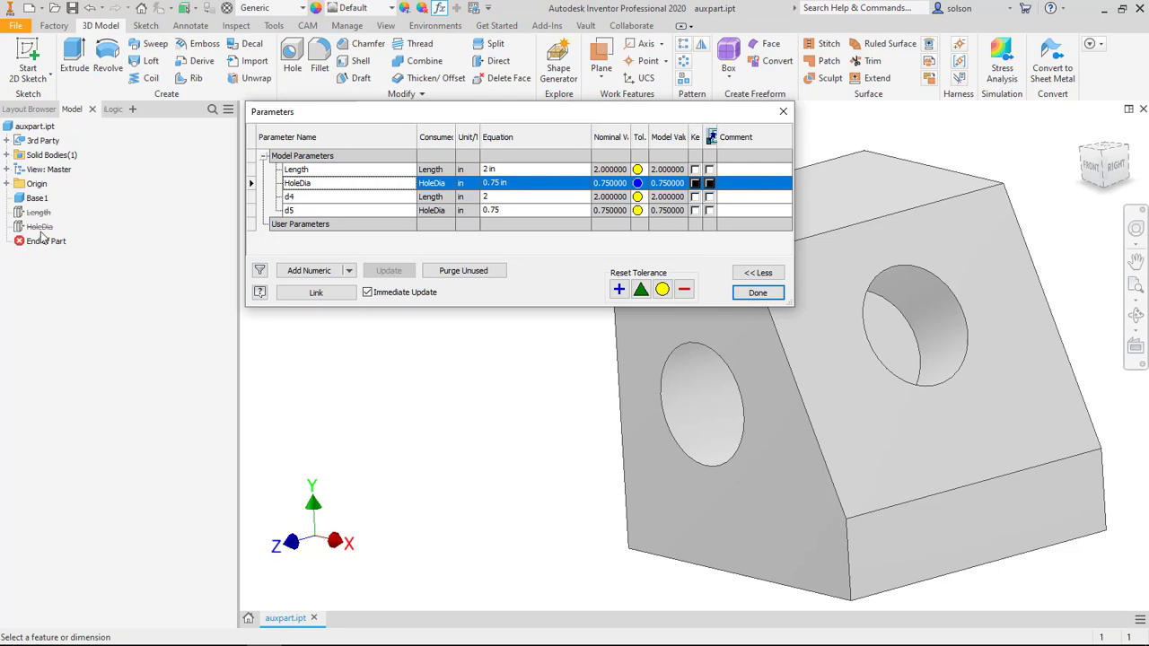
pyautogui.click(514, 185)
pyautogui.write('0.875')
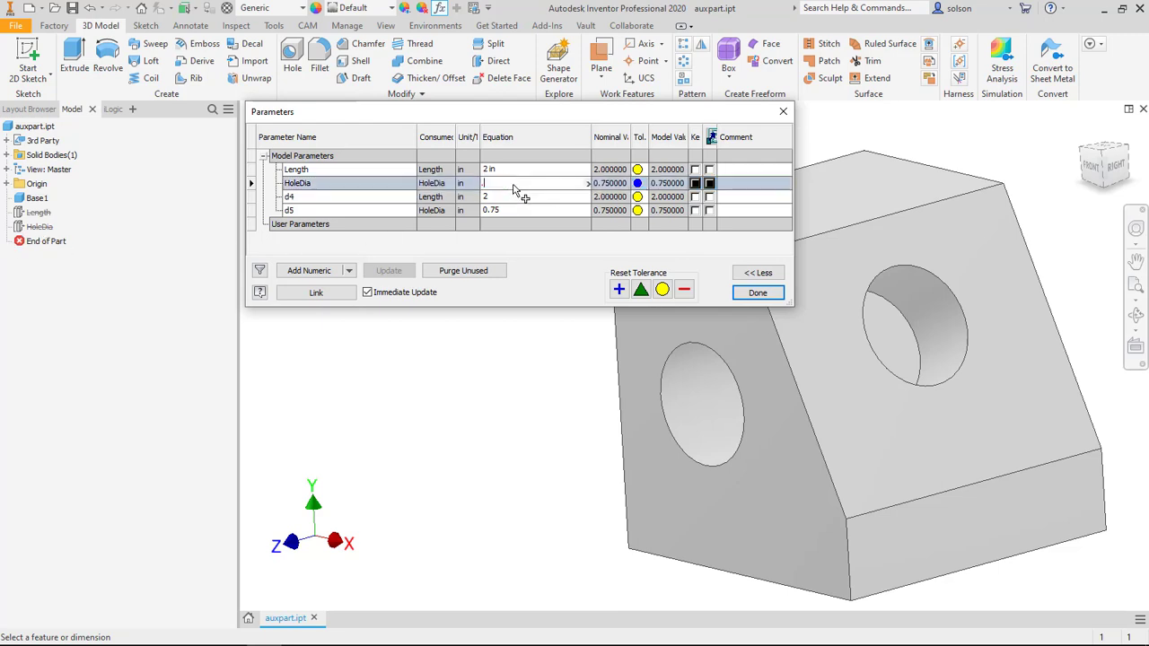
pyautogui.press('Return')
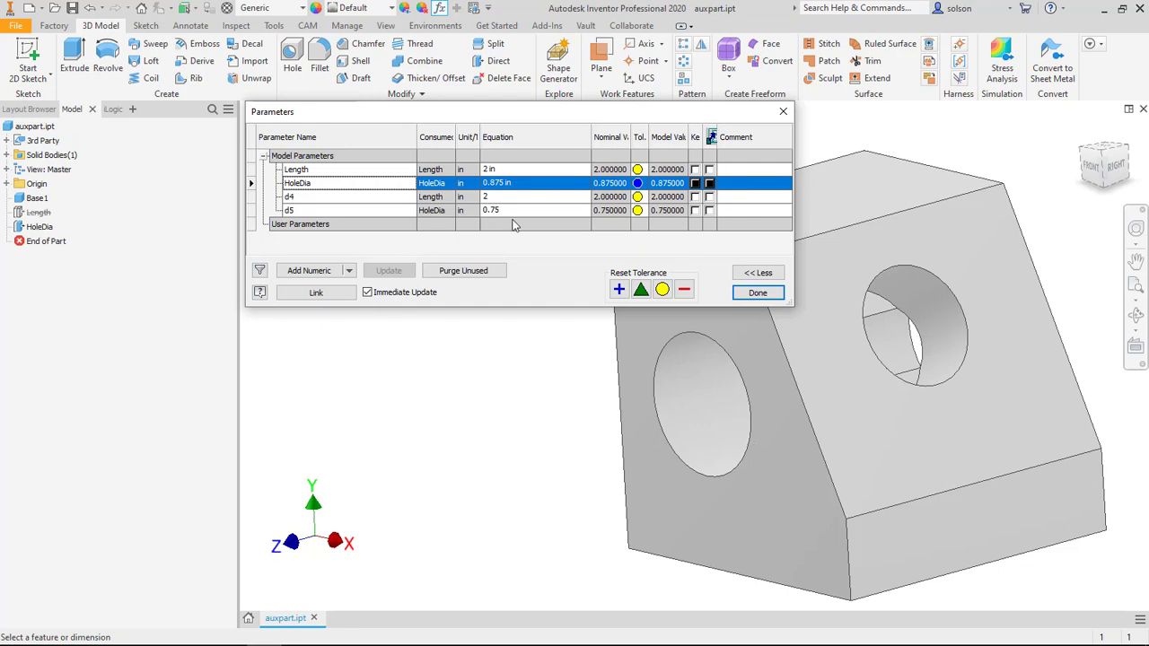
# Step: Set the Length parameter to 2.5 in and close the parameters table
pyautogui.click(515, 171)
pyautogui.write('2.5')
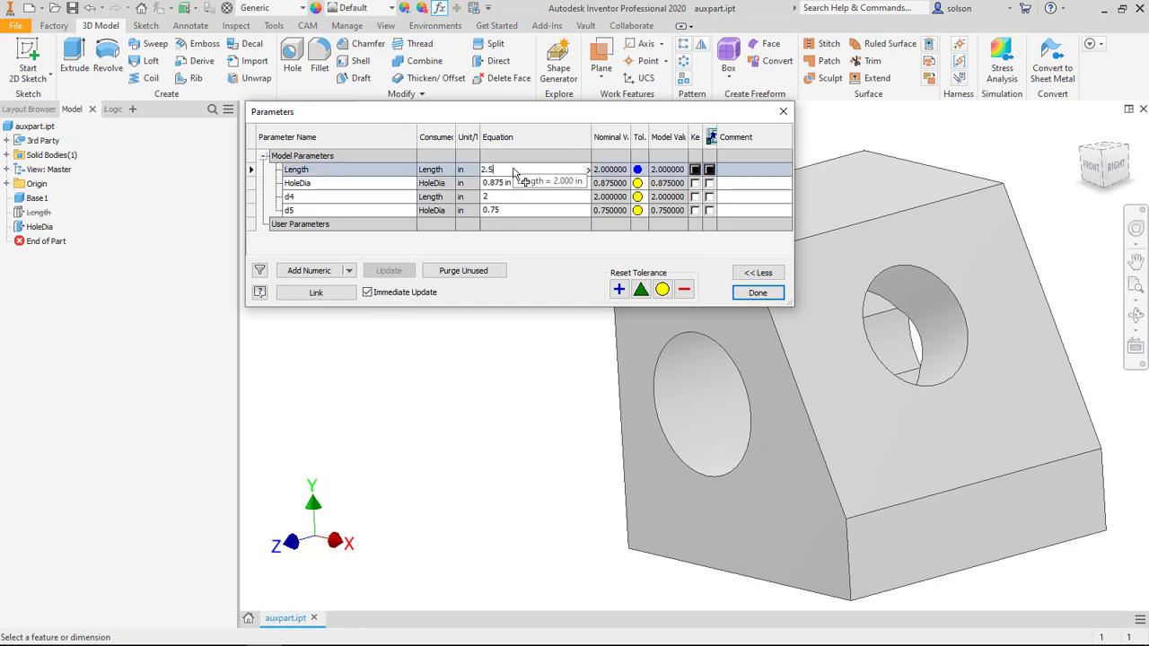
pyautogui.press('Return')
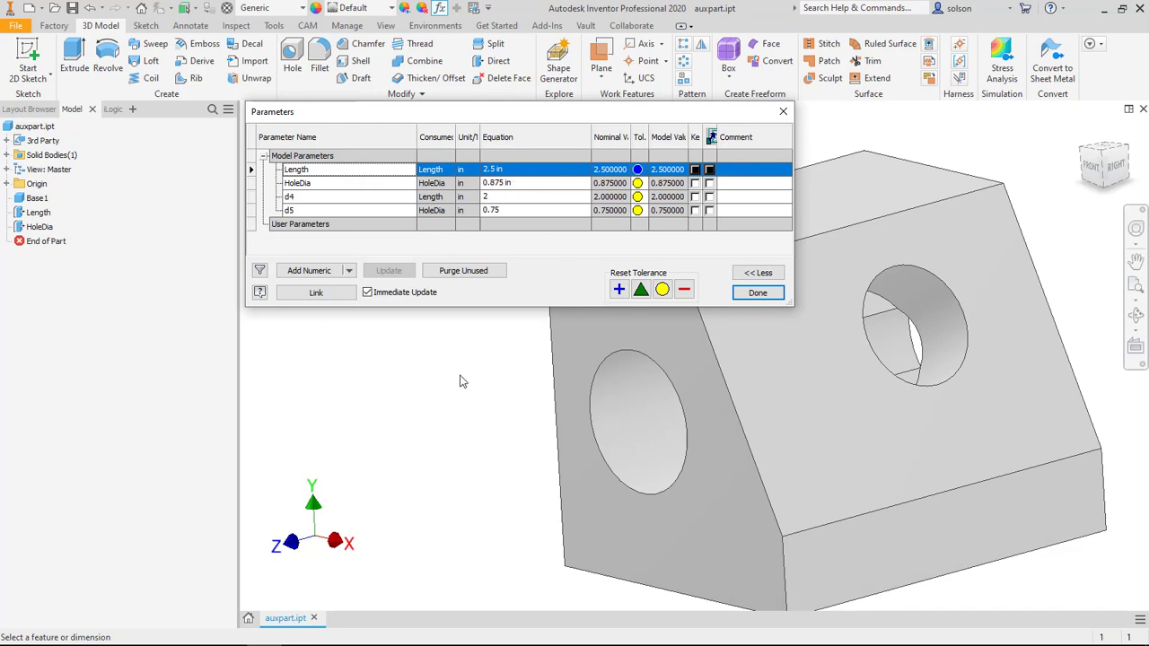
pyautogui.click(757, 293)
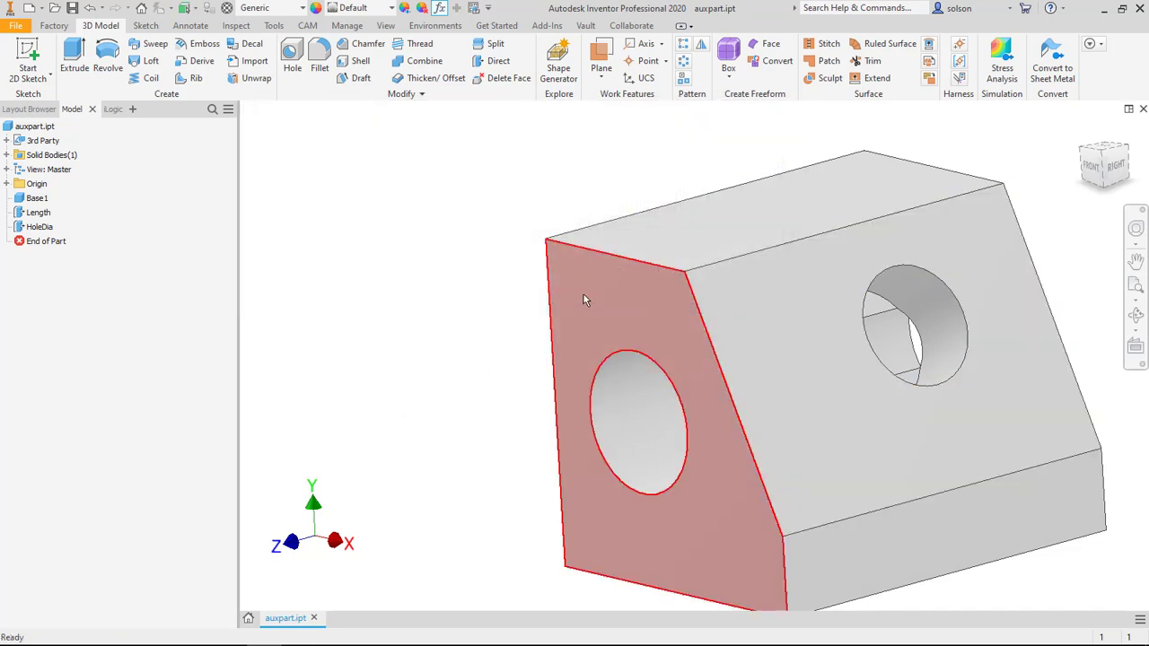
# Step: Start a Direct Edit Move on the front face's hole and shift it about 0.188 in horizontally toward the vertical side face
pyautogui.moveTo(584, 294)
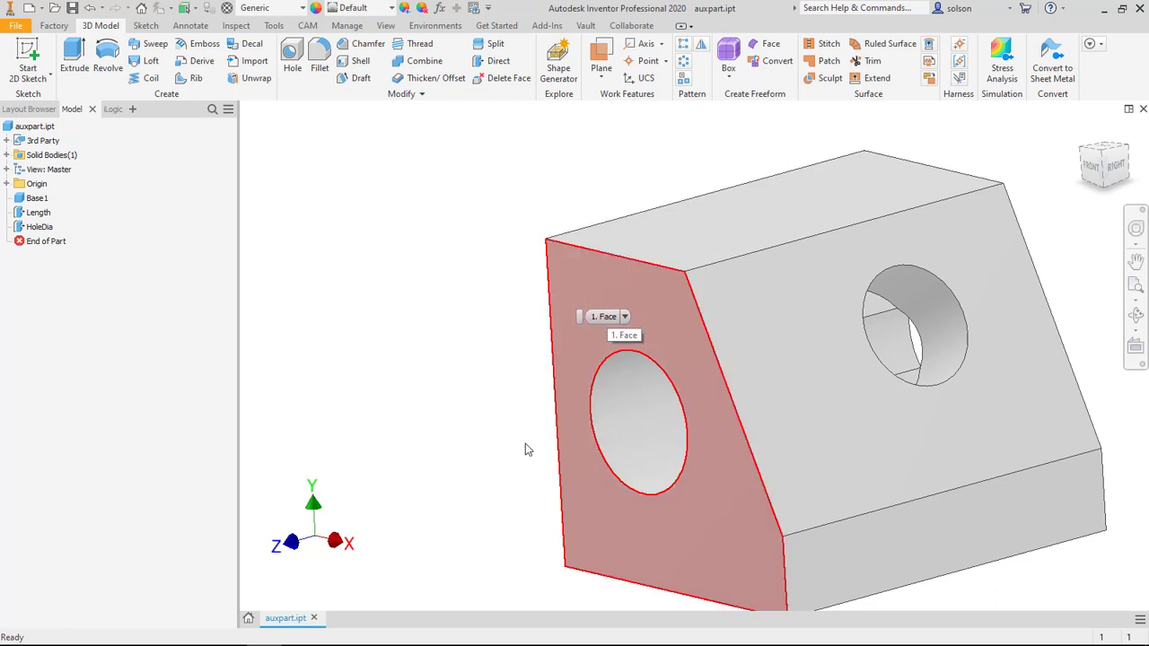
pyautogui.press('F4')
pyautogui.moveTo(454, 405); pyautogui.dragTo(482, 390)
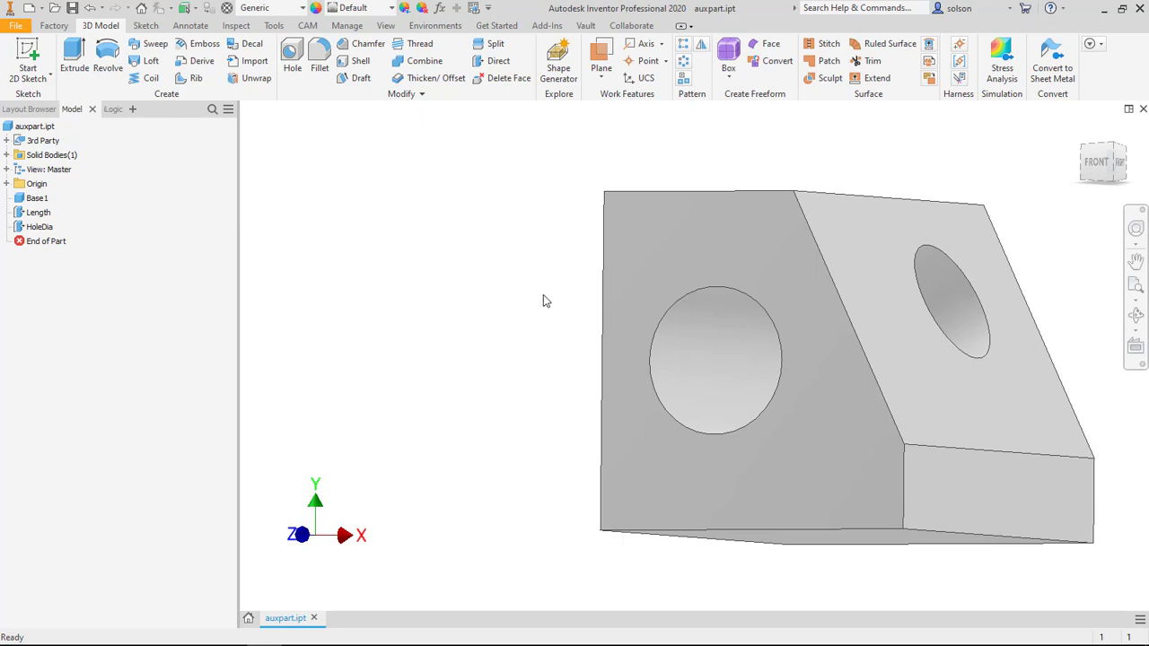
pyautogui.keyDown('shift'); pyautogui.moveTo(546, 277); pyautogui.dragTo(514, 297, button='middle'); pyautogui.keyUp('shift')
pyautogui.click(493, 60)
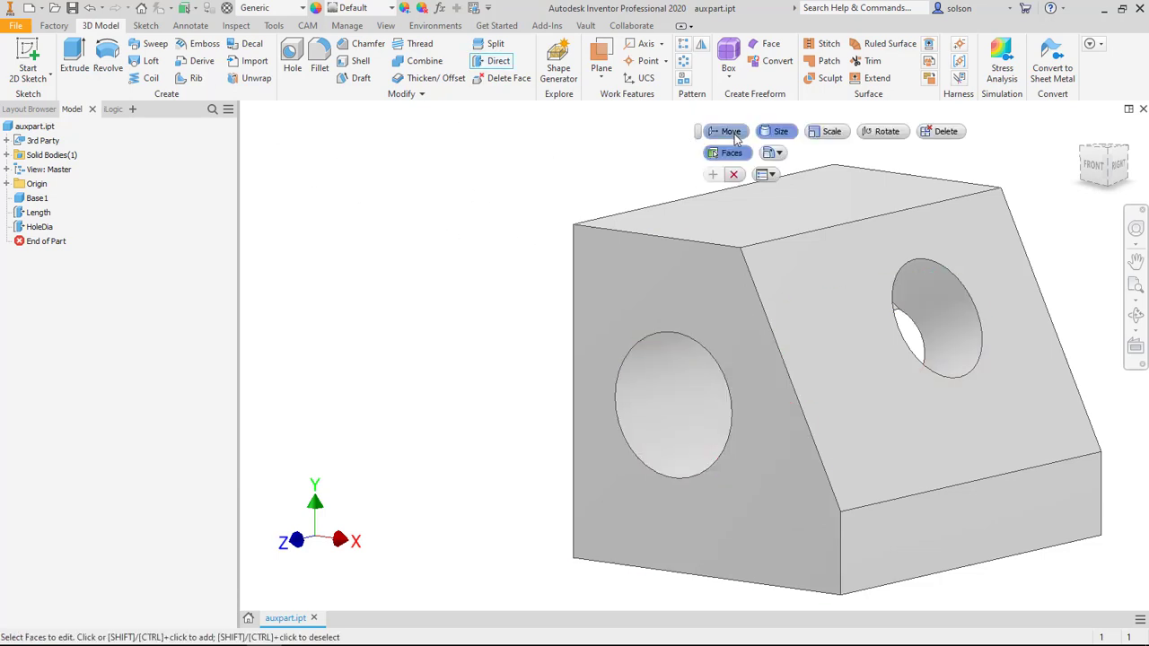
pyautogui.click(732, 132)
pyautogui.click(666, 372)
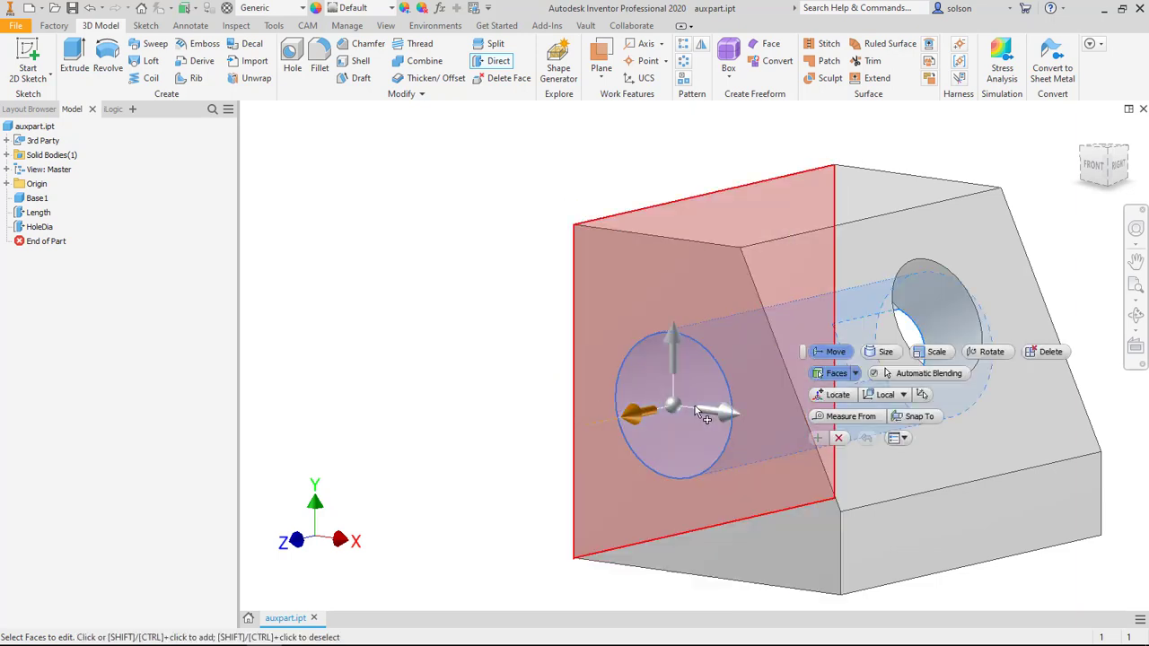
pyautogui.moveTo(732, 416); pyautogui.dragTo(707, 417)
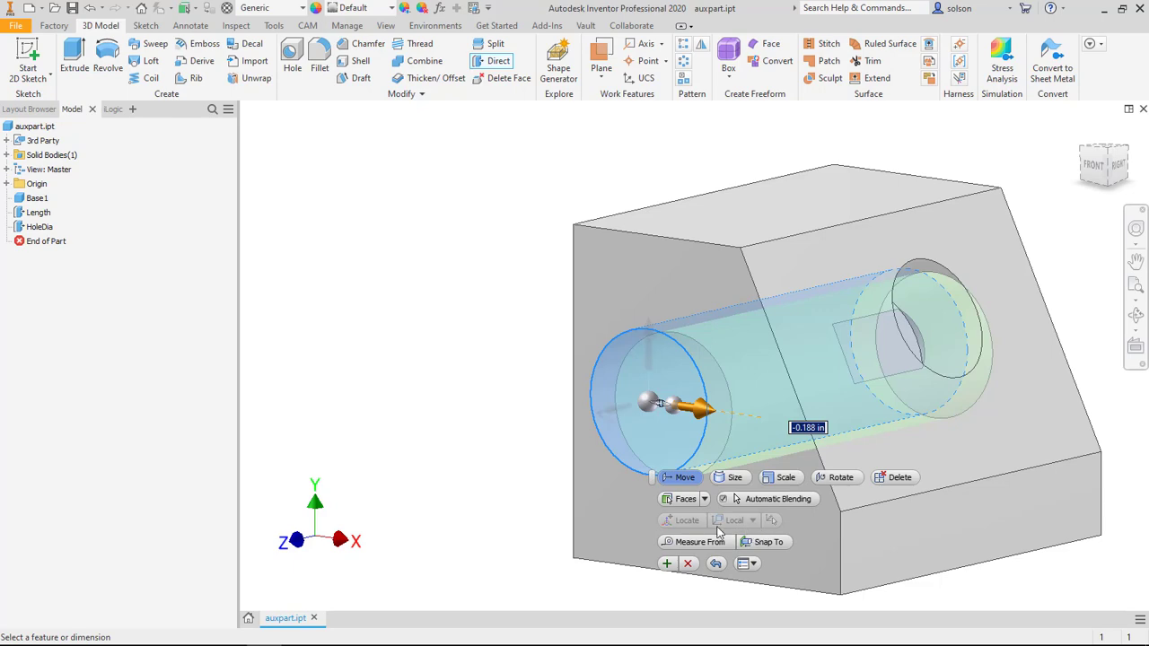
# Step: Measure the hole's move from the vertical side face, set the distance to HDist = .5, and finish the direct edit
pyautogui.click(693, 541)
pyautogui.keyDown('shift'); pyautogui.moveTo(497, 329); pyautogui.dragTo(541, 266, button='middle'); pyautogui.keyUp('shift')
pyautogui.click(724, 299)
pyautogui.click(723, 298)
pyautogui.write('.5')
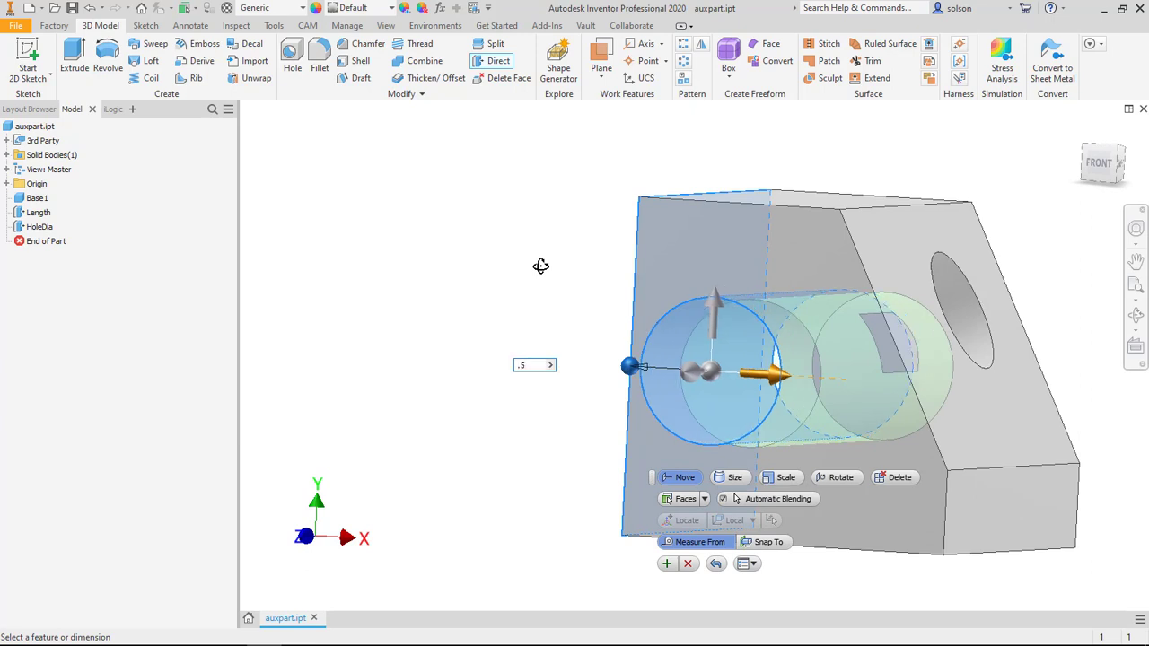
pyautogui.press('Home')
pyautogui.write('HDist =')
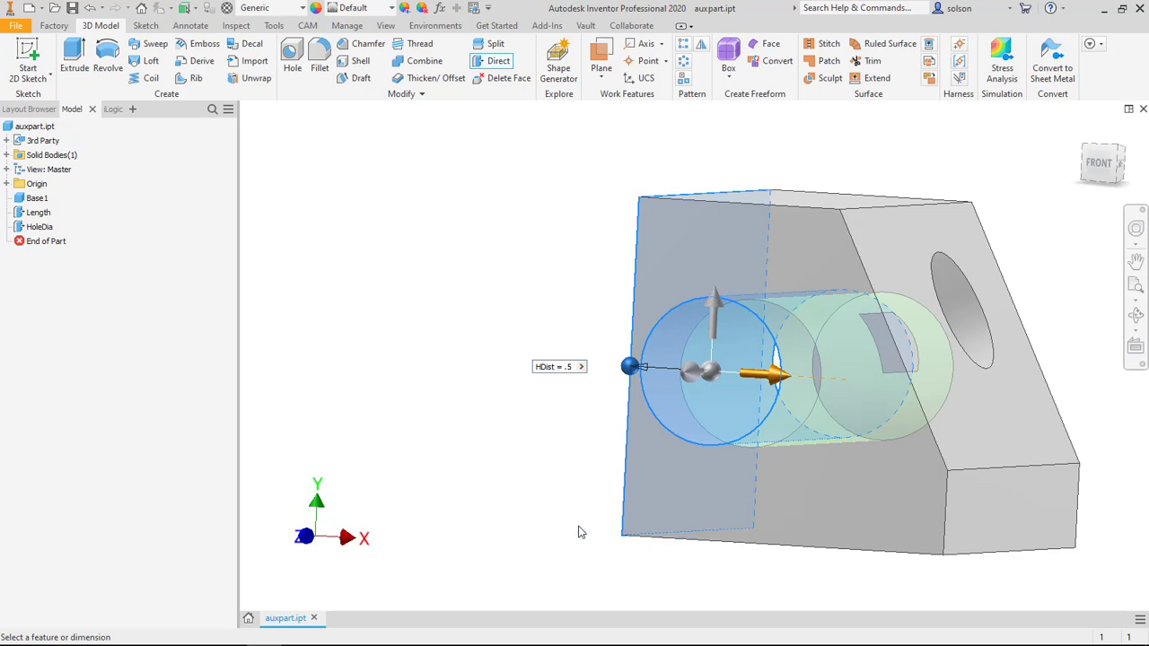
pyautogui.click(666, 564)
pyautogui.keyDown('shift'); pyautogui.moveTo(414, 260); pyautogui.dragTo(509, 270, button='middle'); pyautogui.keyUp('shift')
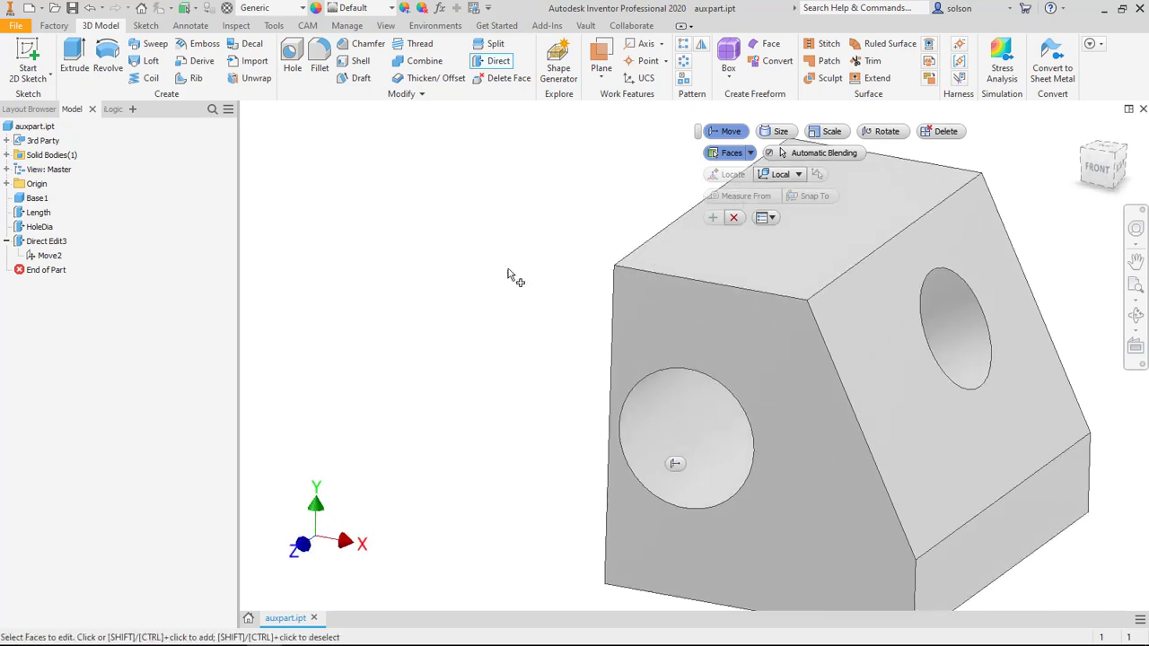
pyautogui.click(733, 220)
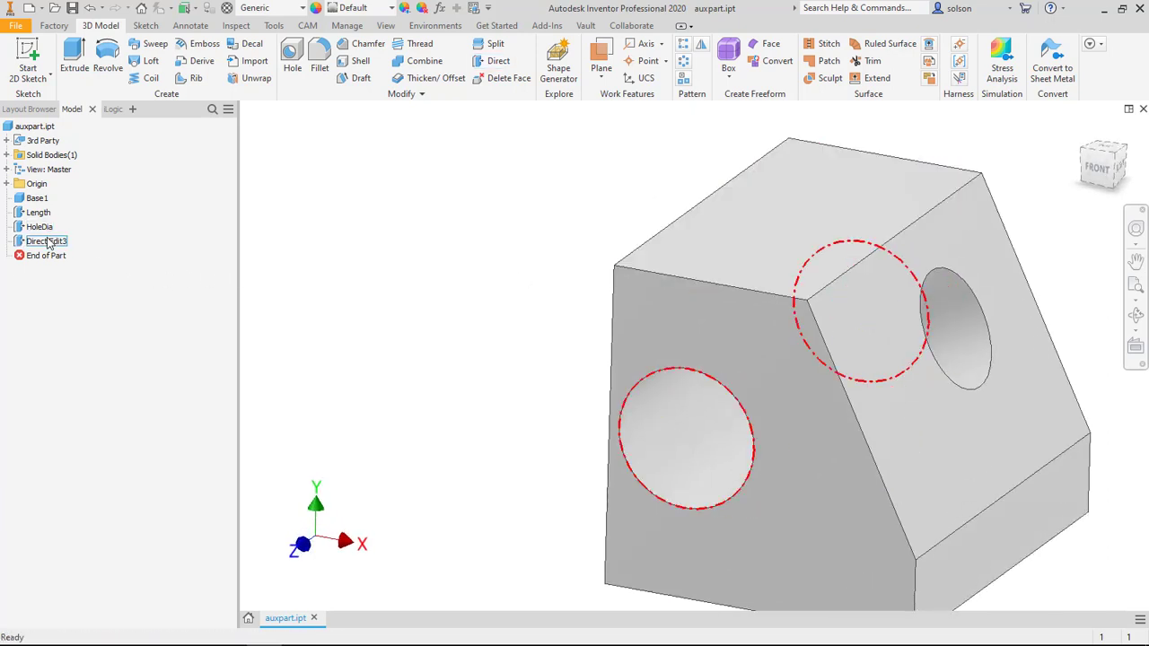
# Step: Set the hole-moving Direct Edit feature's properties to suppress it if the HDist parameter equals .75
pyautogui.rightClick(48, 242)
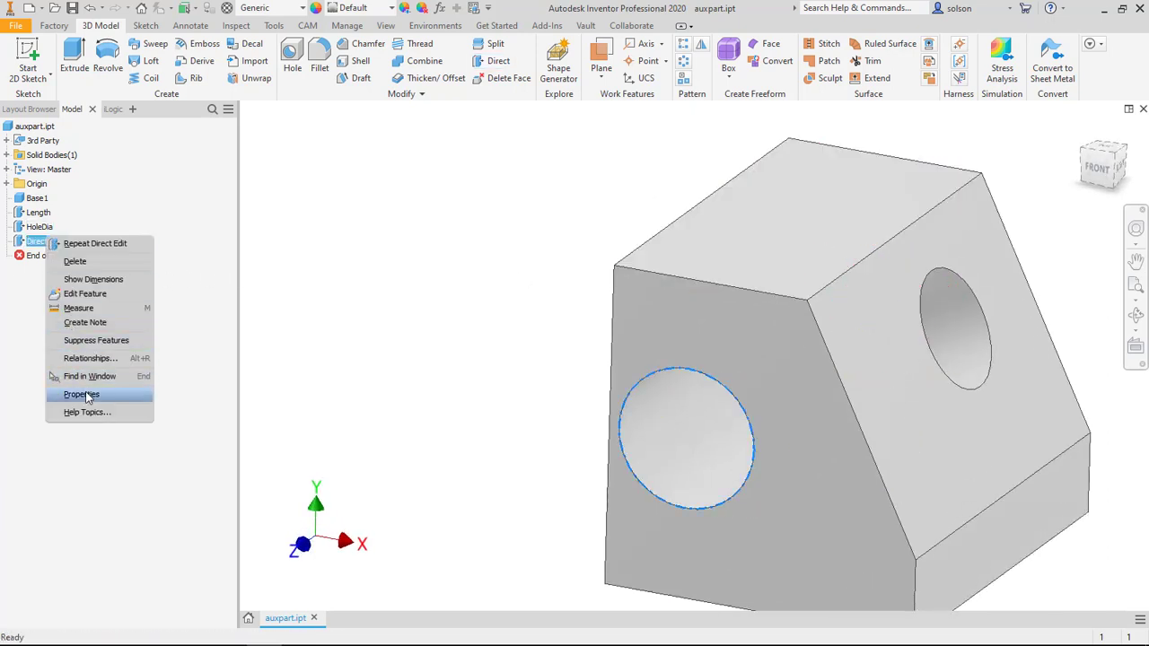
pyautogui.click(86, 395)
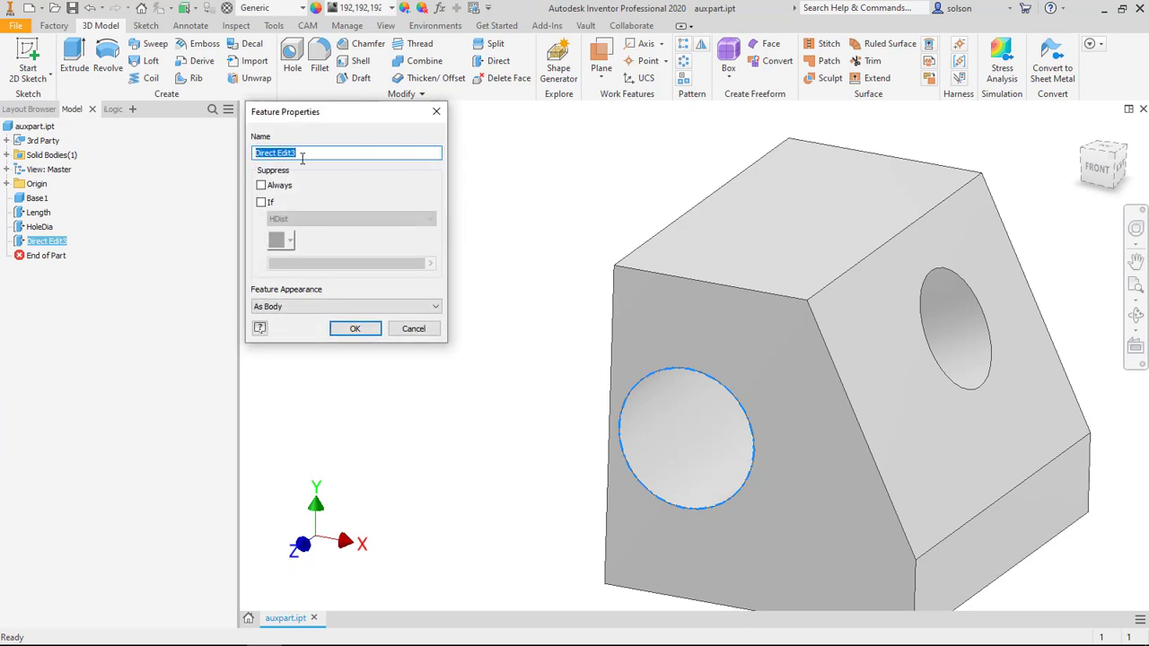
pyautogui.click(261, 203)
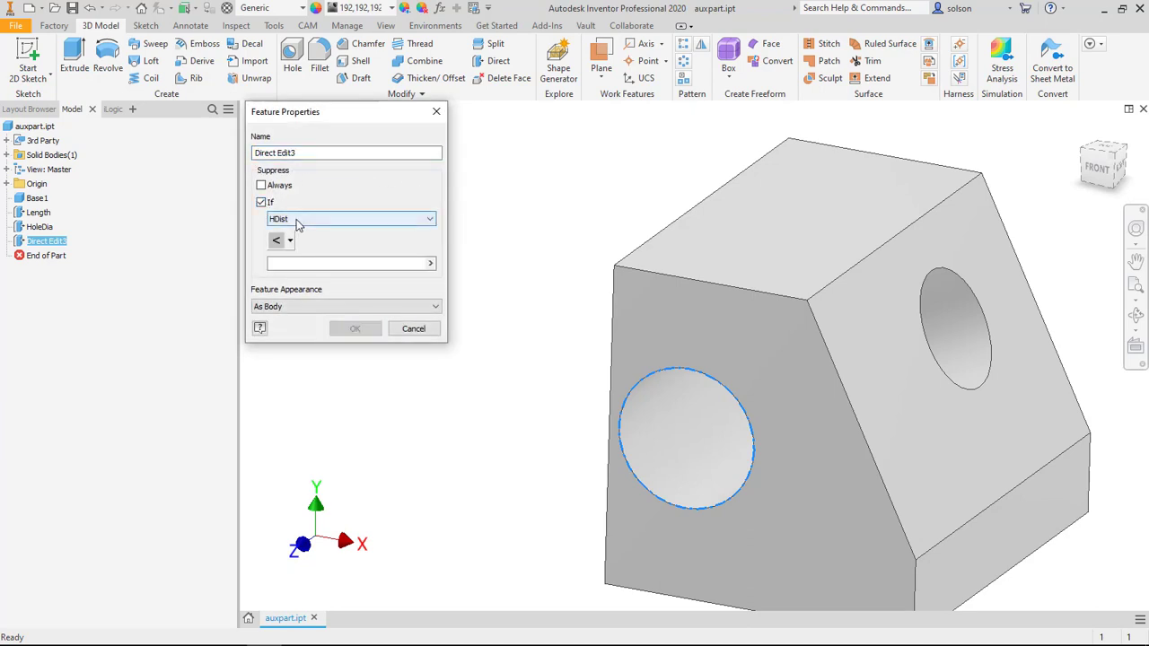
pyautogui.click(290, 241)
pyautogui.click(294, 262)
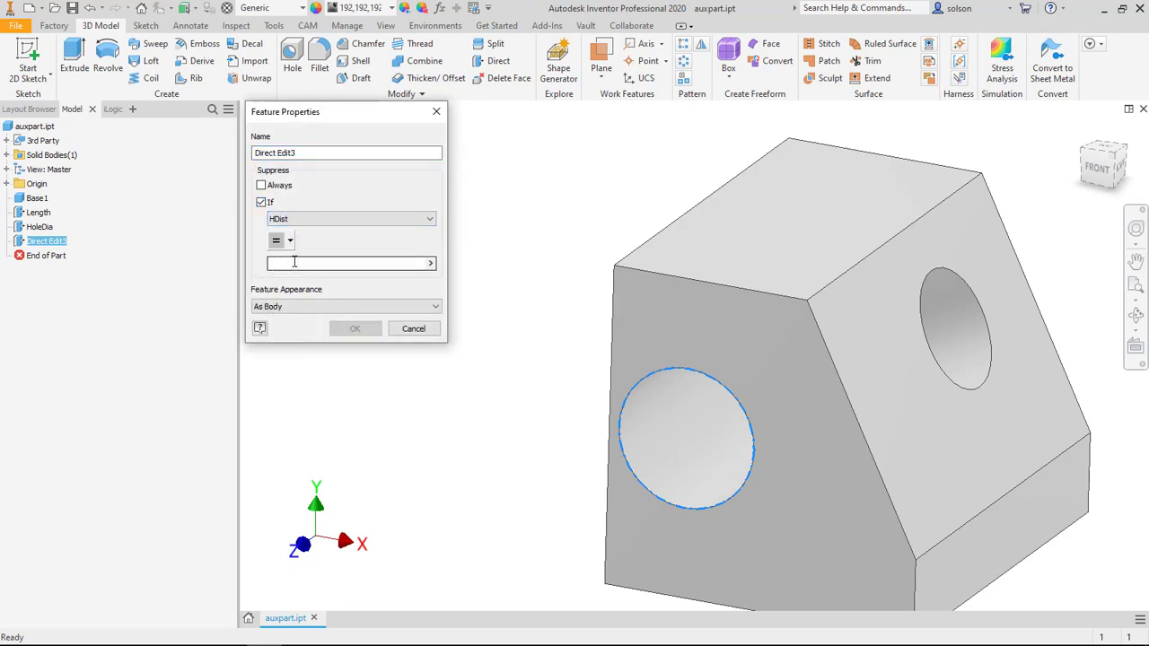
pyautogui.write('.75')
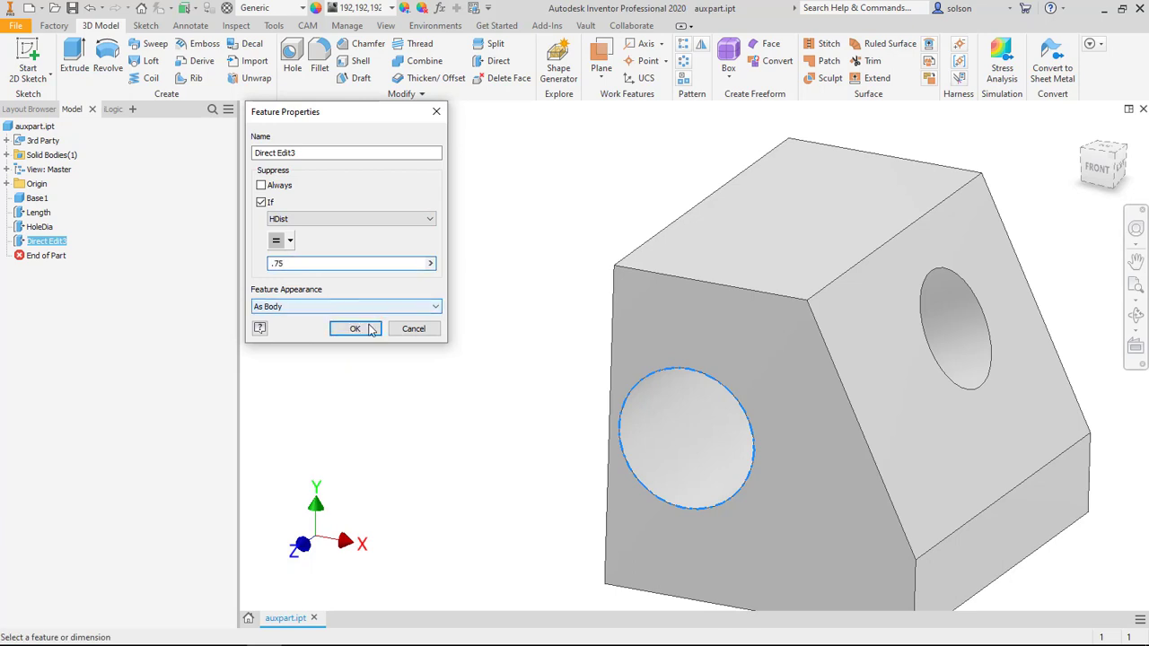
pyautogui.click(370, 327)
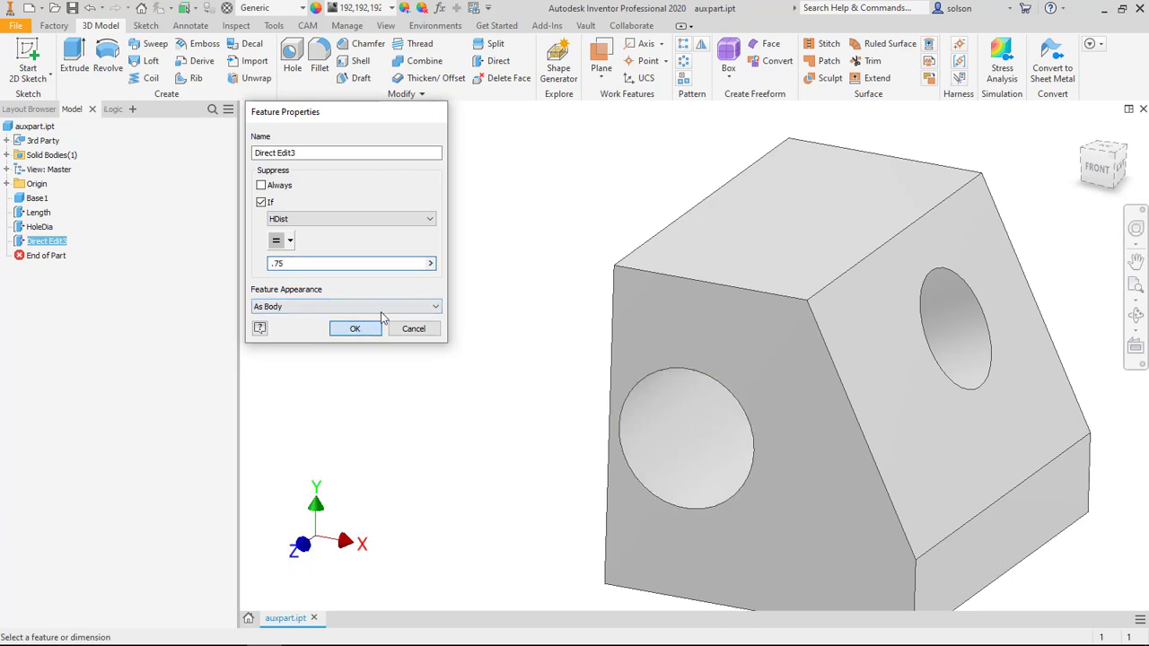
# Step: Set the HDist parameter to 0.75 in and review the model parameters
pyautogui.click(439, 9)
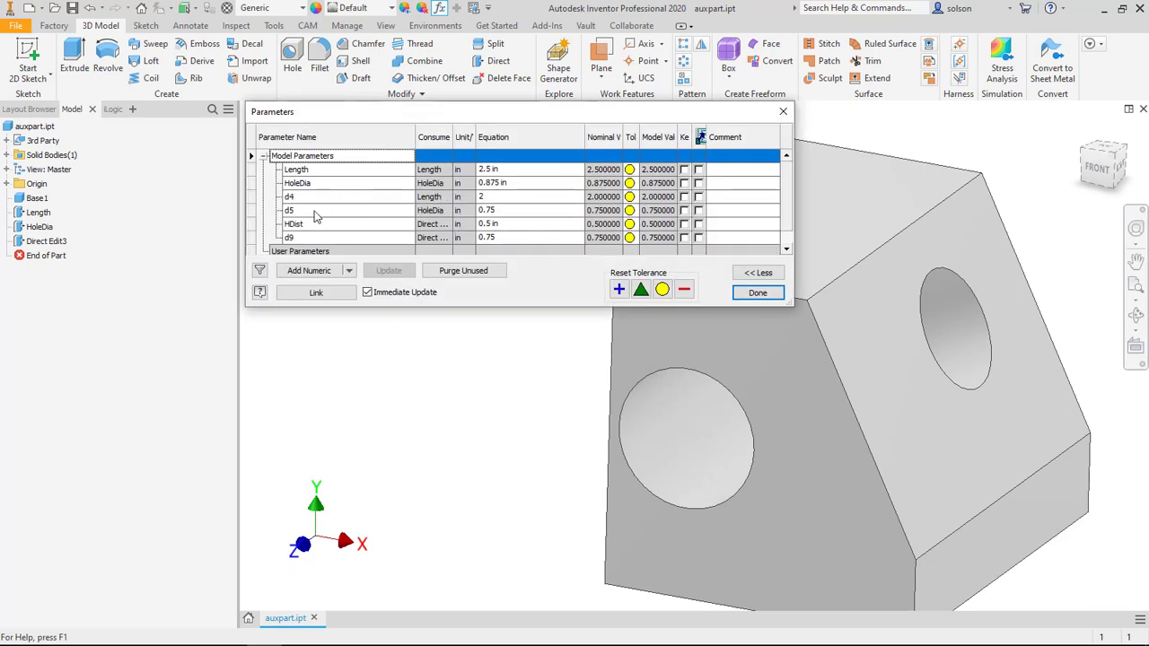
pyautogui.click(512, 224)
pyautogui.write('0.75')
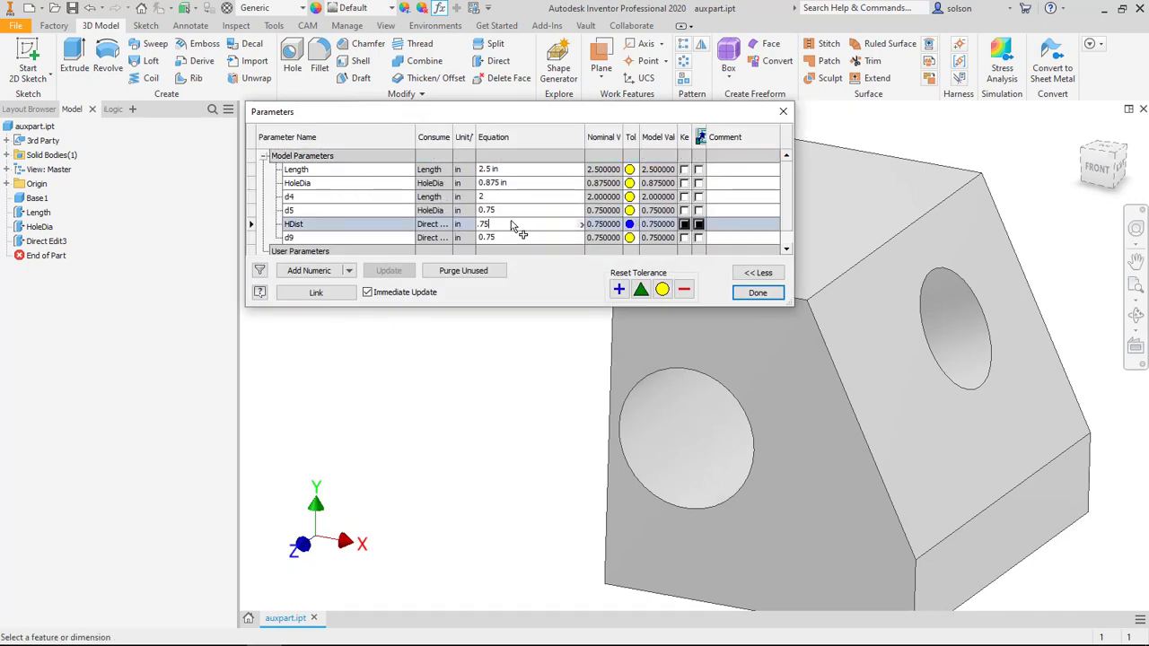
pyautogui.press('Return')
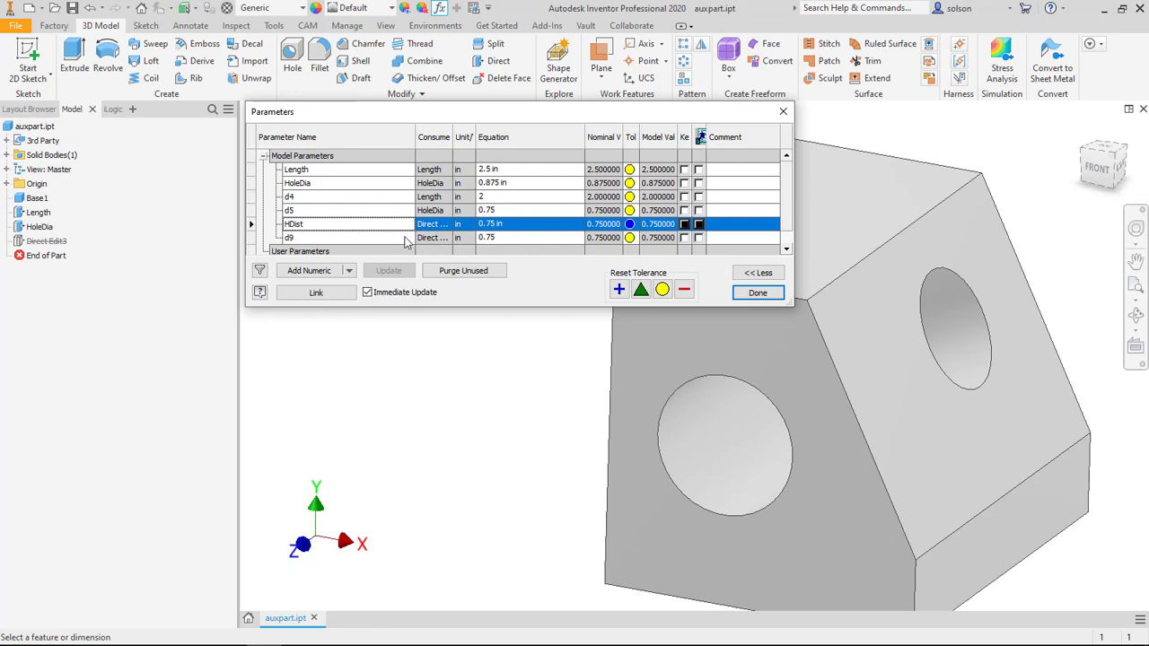
pyautogui.click(759, 294)
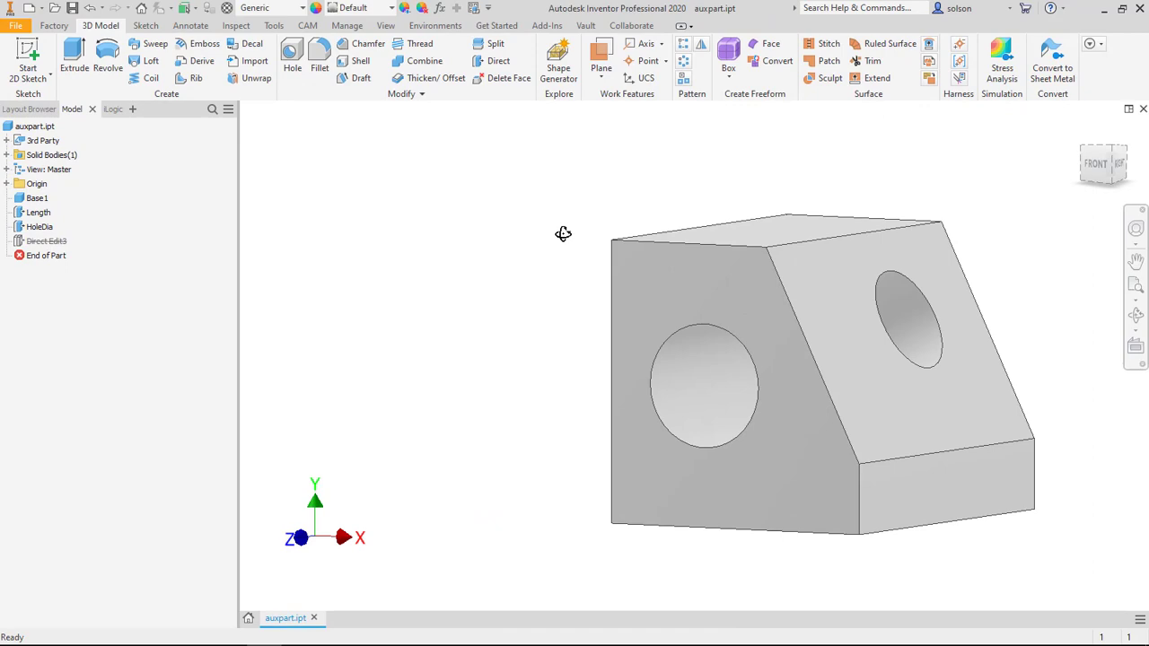
pyautogui.click(439, 7)
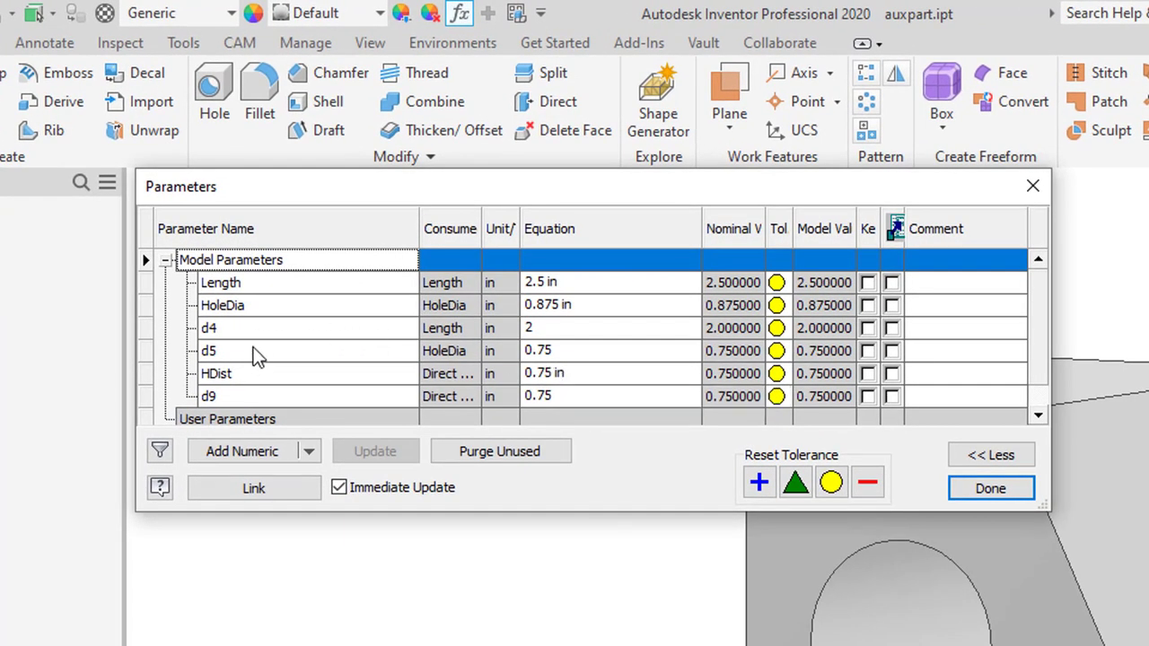
pyautogui.click(1004, 489)
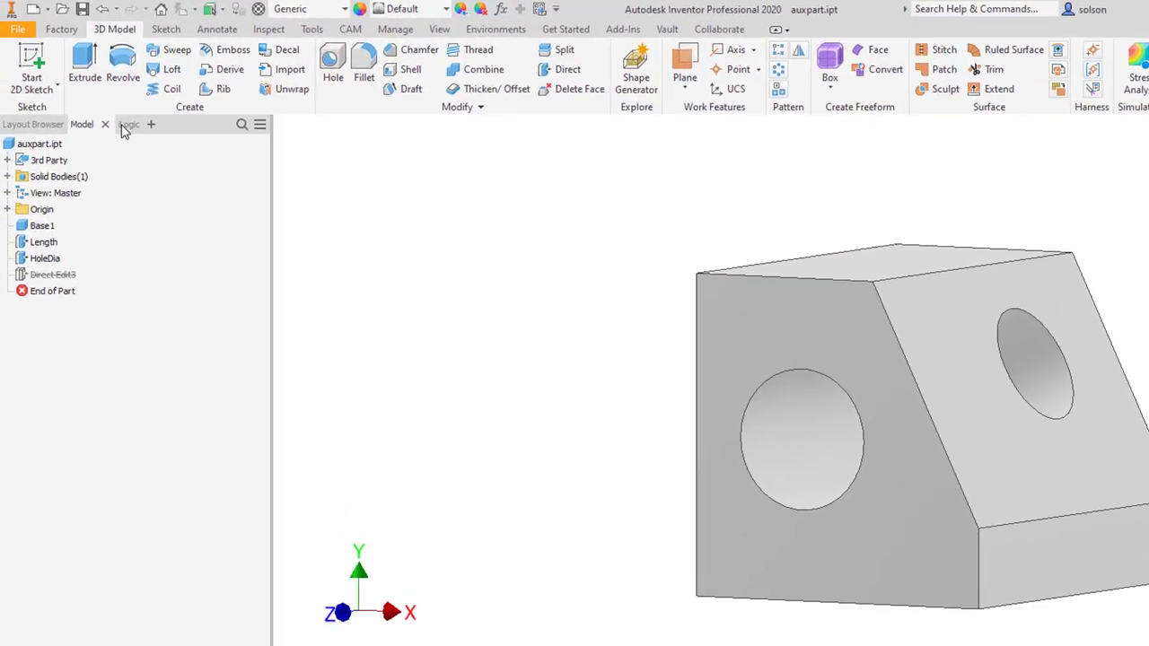
# Step: Create an iLogic form in the part and add the Length, HoleDia and HDist parameters to it
pyautogui.click(127, 124)
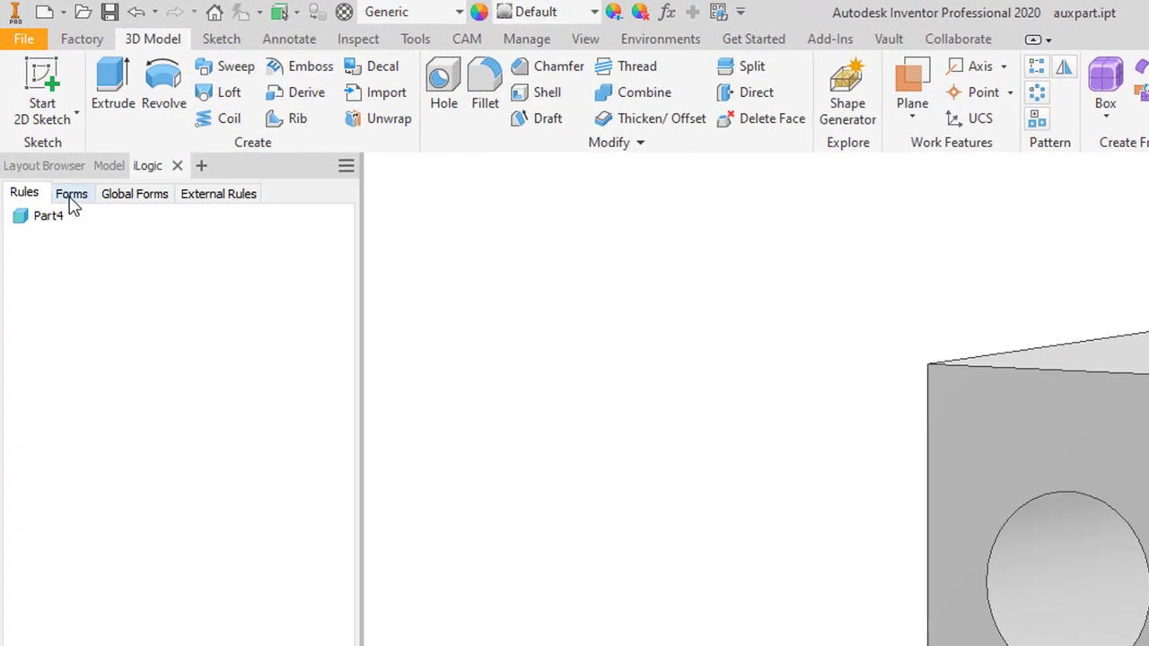
pyautogui.click(52, 144)
pyautogui.rightClick(93, 241)
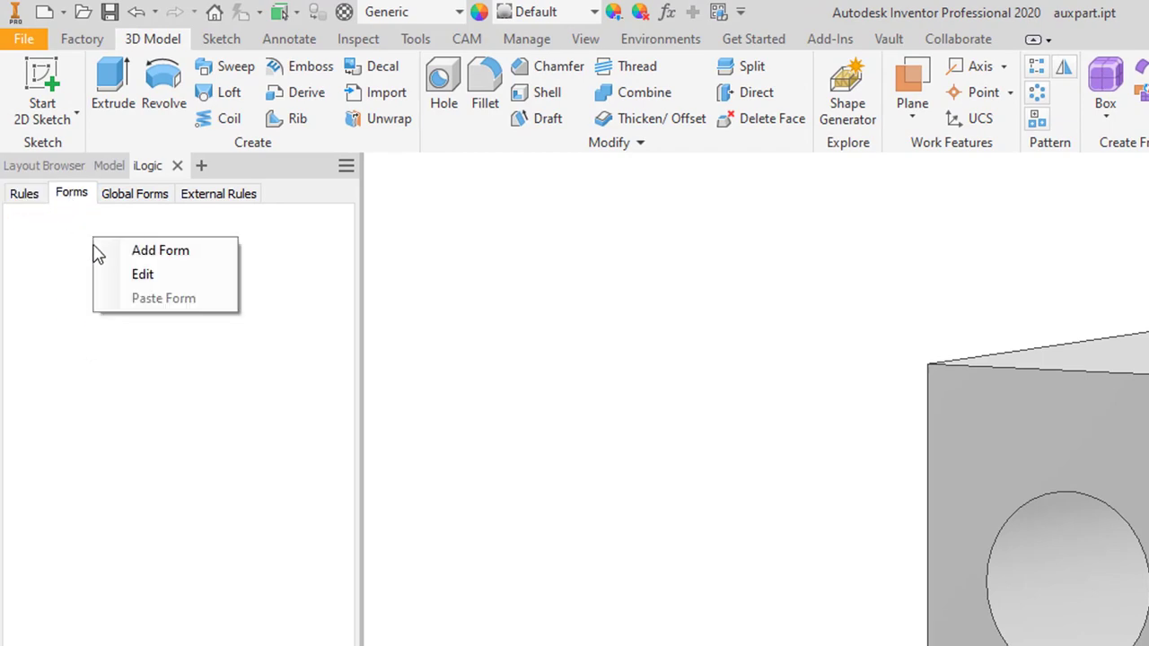
pyautogui.click(168, 254)
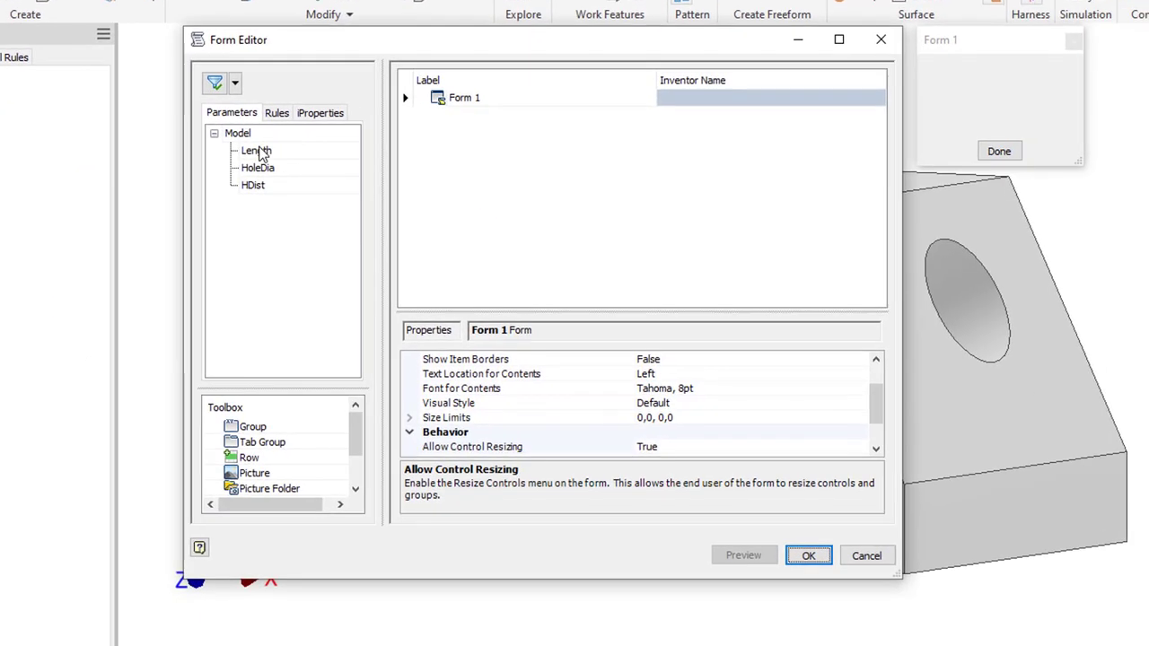
pyautogui.moveTo(259, 150); pyautogui.dragTo(449, 100)
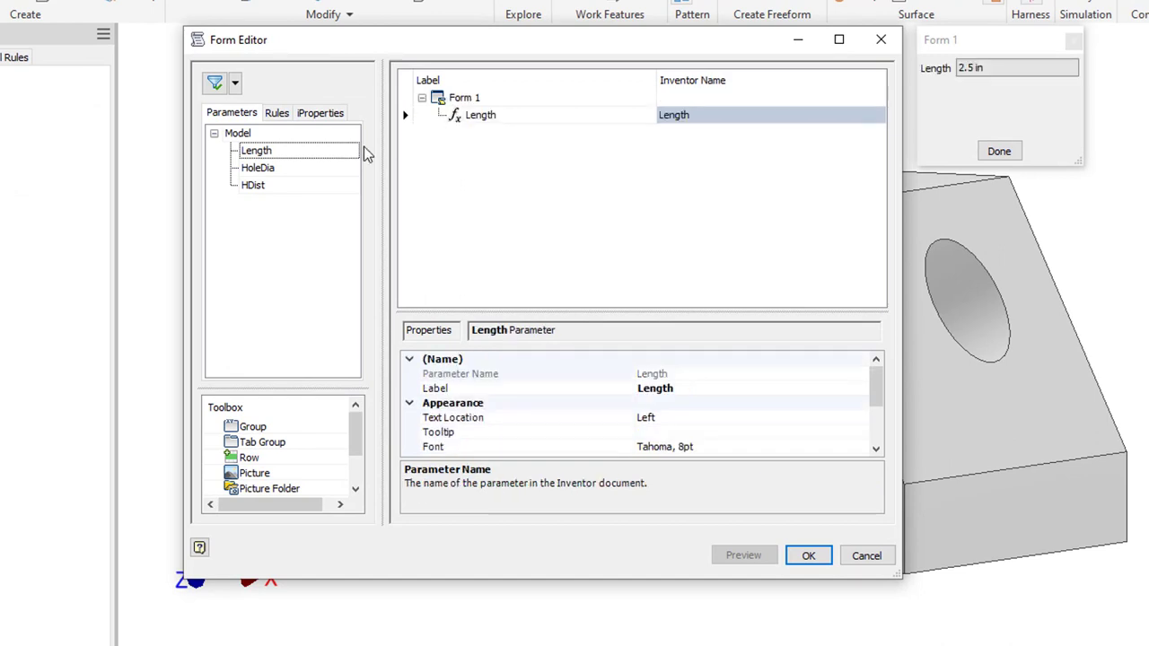
pyautogui.moveTo(275, 171); pyautogui.dragTo(462, 121)
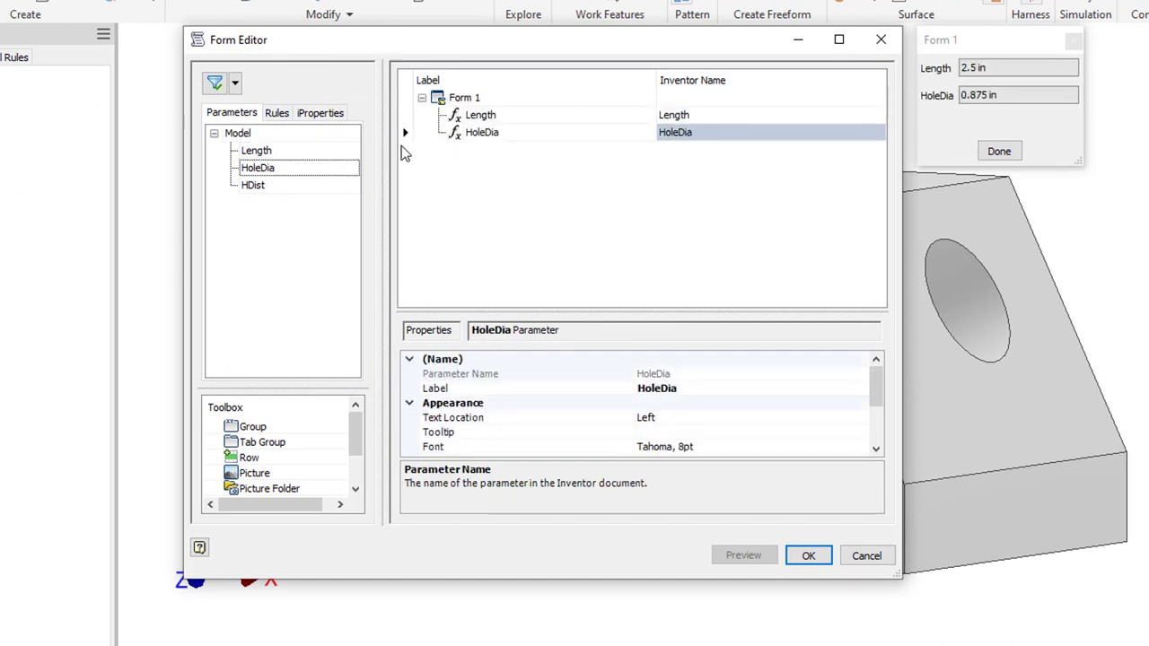
pyautogui.moveTo(254, 186); pyautogui.dragTo(471, 144)
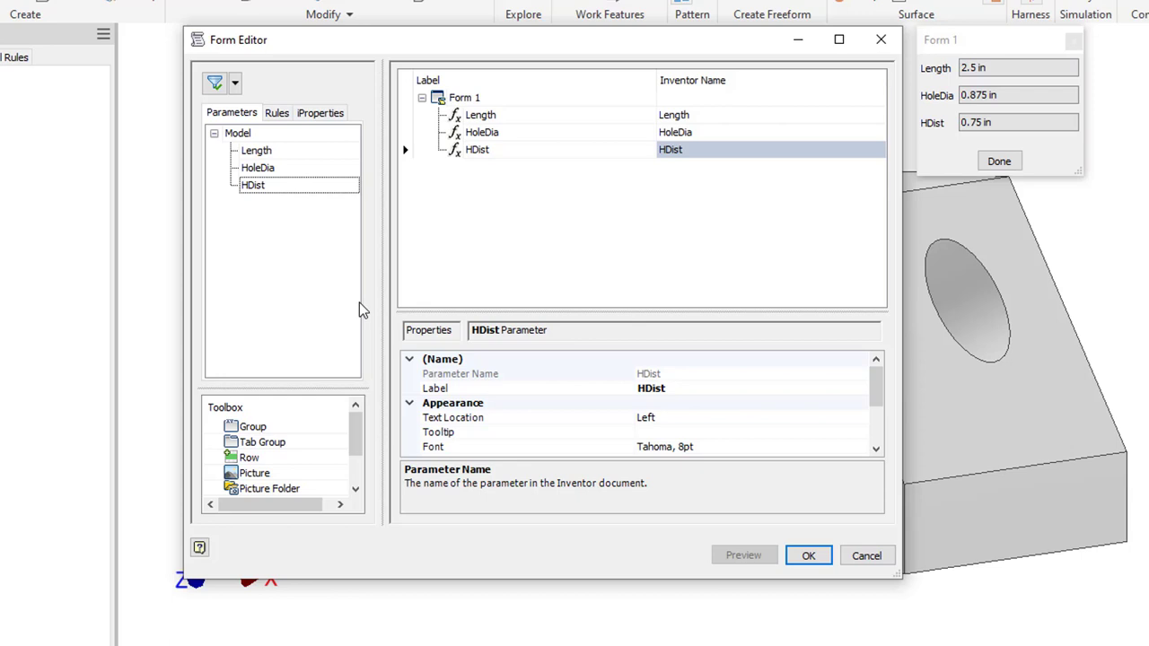
# Step: Label the form Parameters and save it
pyautogui.click(518, 97)
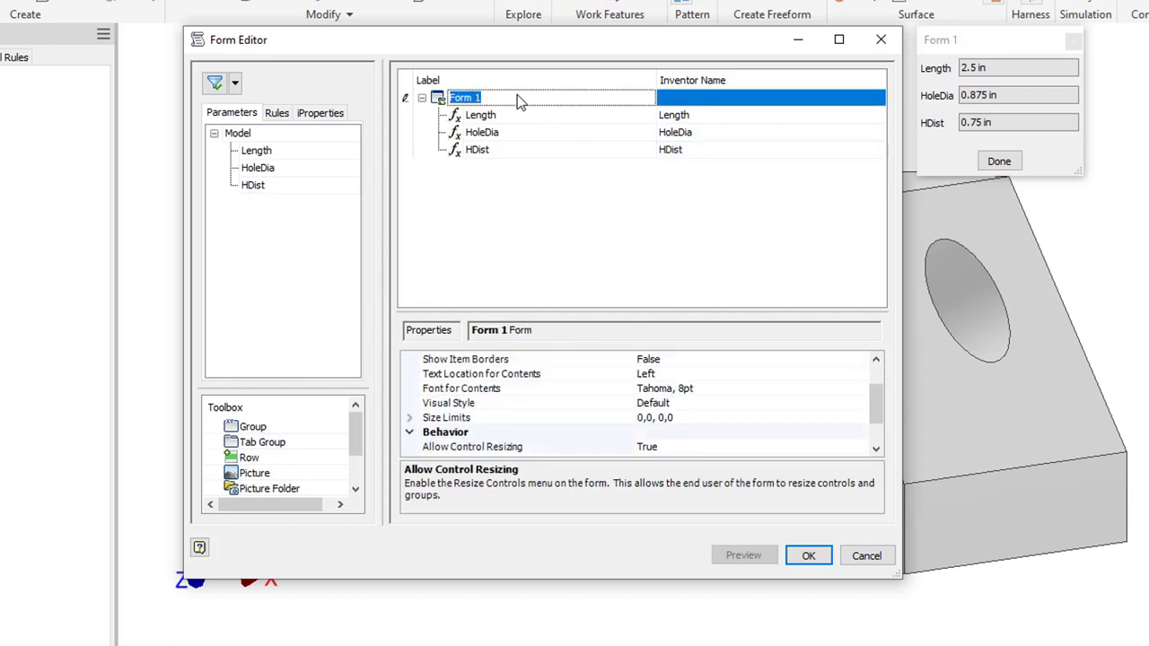
pyautogui.write('Parameters')
pyautogui.click(809, 556)
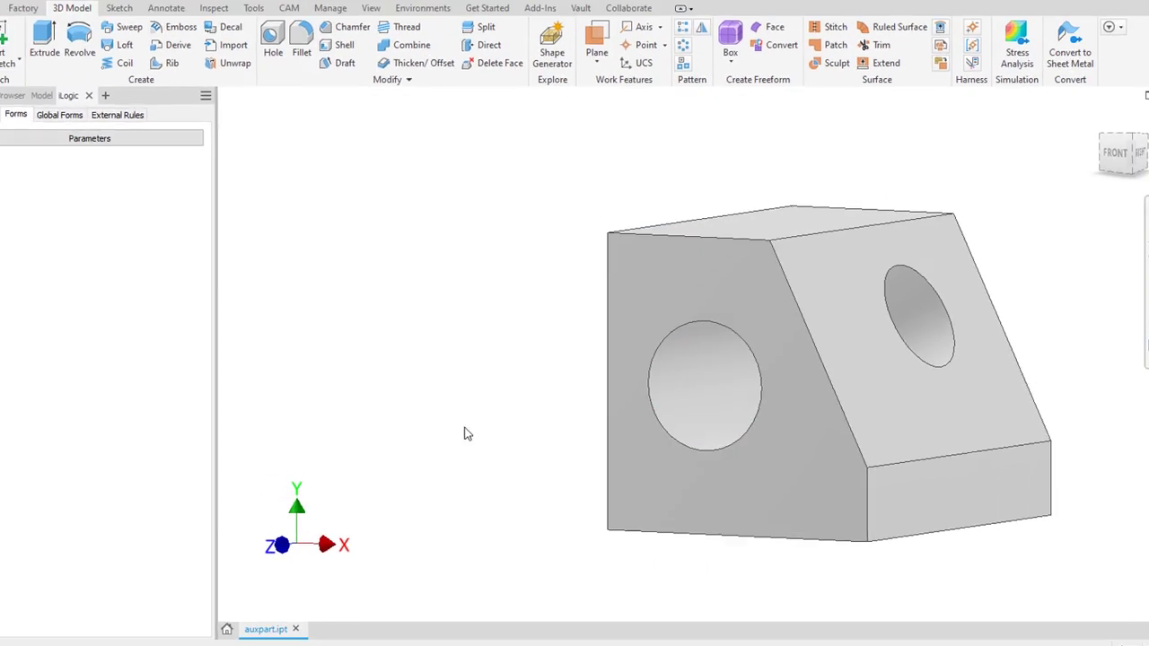
# Step: Open the Parameters form, place it clear of the part, and display the model's feature tree beside it
pyautogui.click(90, 138)
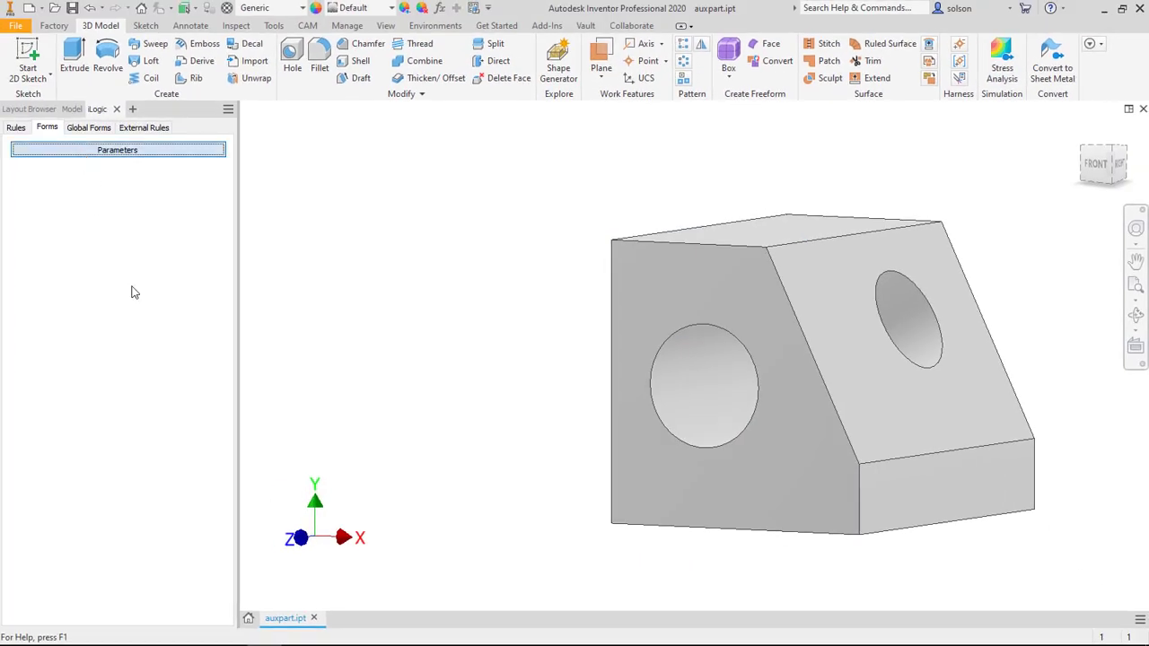
pyautogui.moveTo(573, 286); pyautogui.dragTo(451, 189)
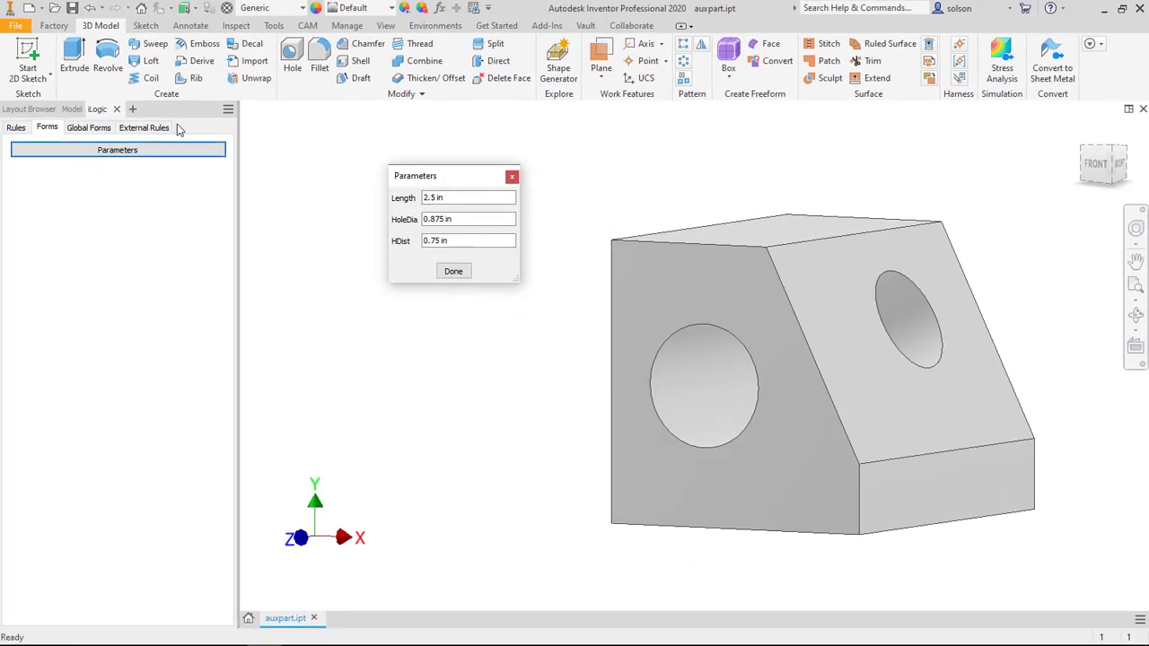
pyautogui.click(18, 109)
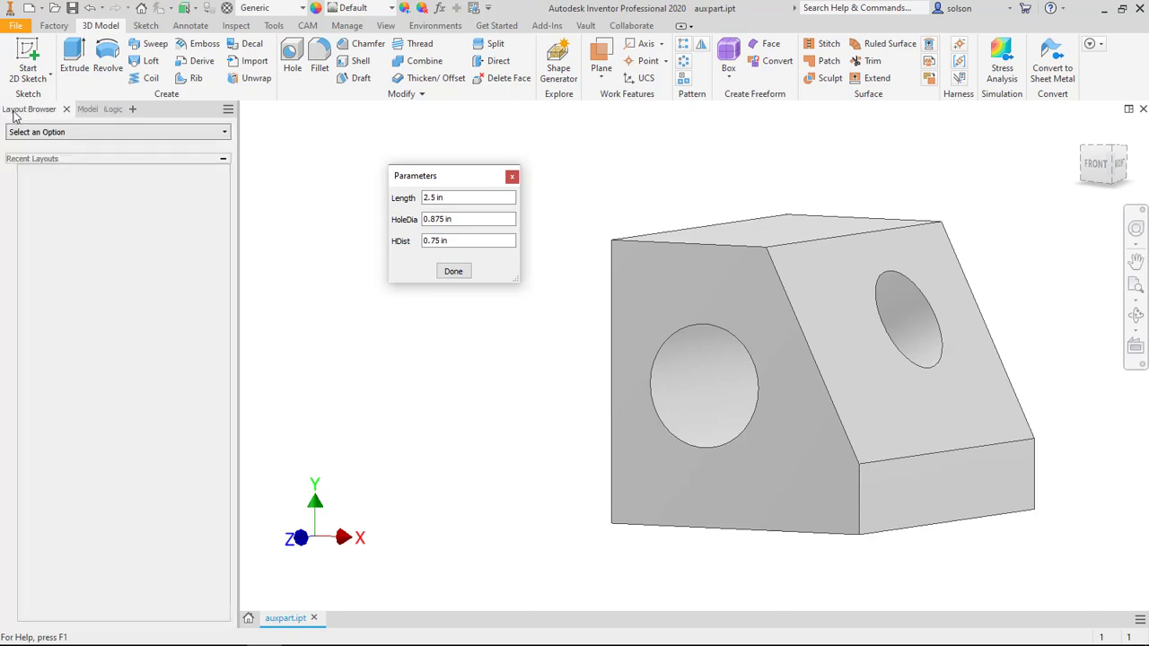
pyautogui.click(86, 109)
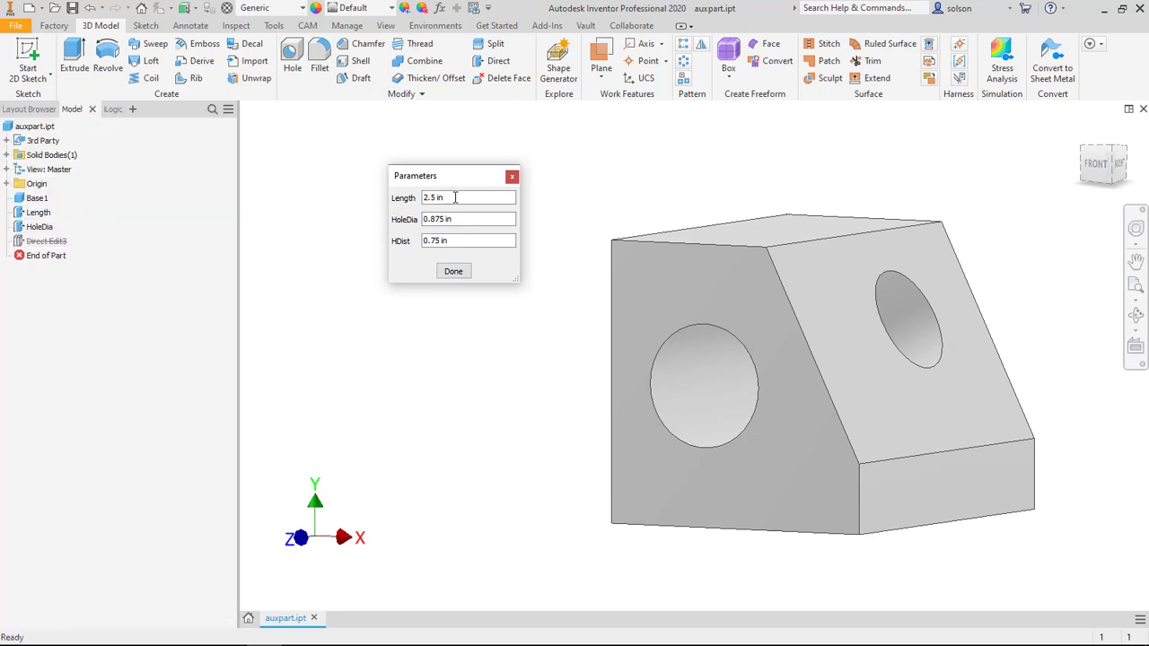
# Step: Test the form's Length parameter at 3 in and set it to 2 in
pyautogui.moveTo(454, 198); pyautogui.dragTo(422, 197)
pyautogui.write('3')
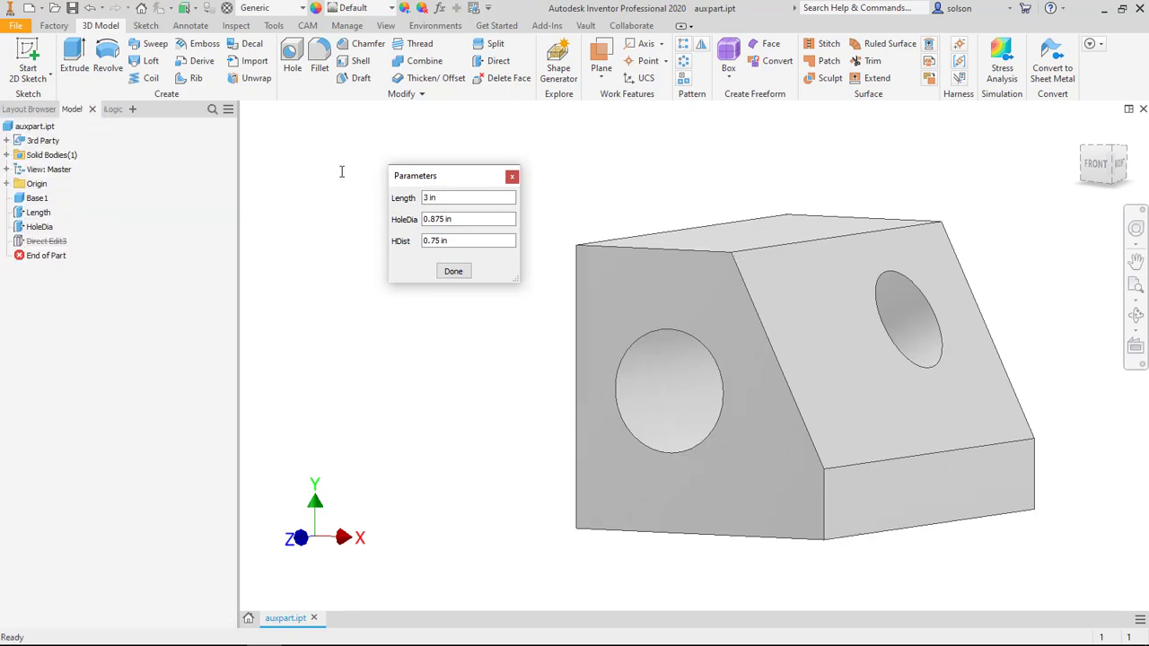
pyautogui.moveTo(444, 197); pyautogui.dragTo(376, 185)
pyautogui.write('2')
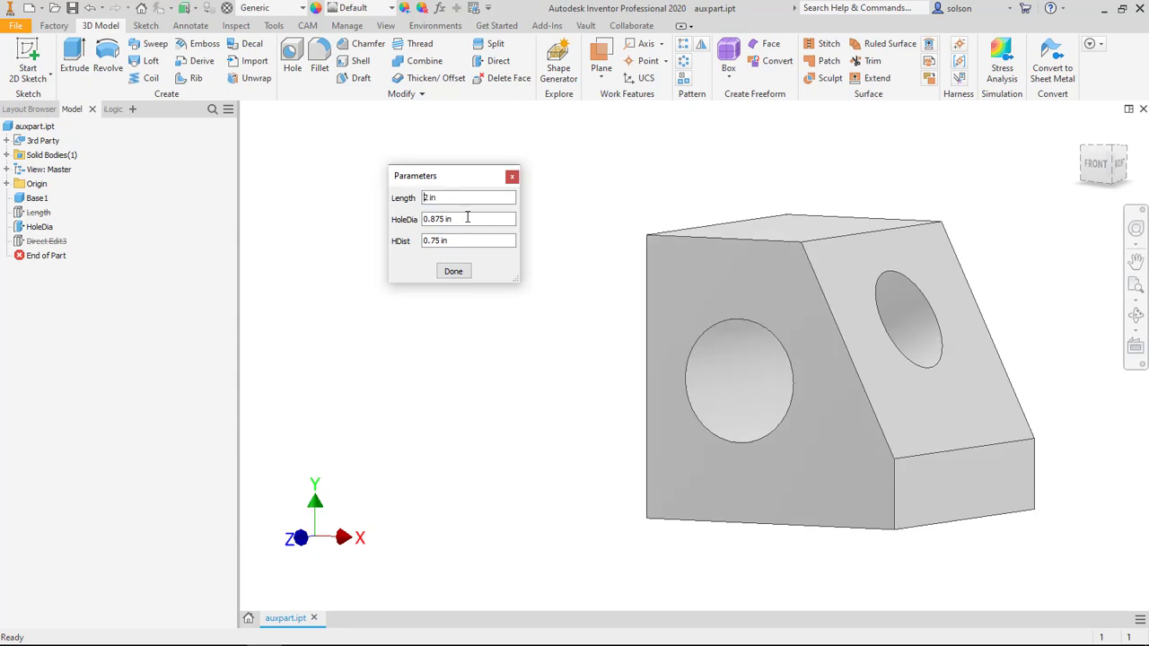
# Step: Set HoleDia to 0.625 in and HDist to 1 in on the Parameters form
pyautogui.moveTo(465, 218); pyautogui.dragTo(342, 211)
pyautogui.write('0.625')
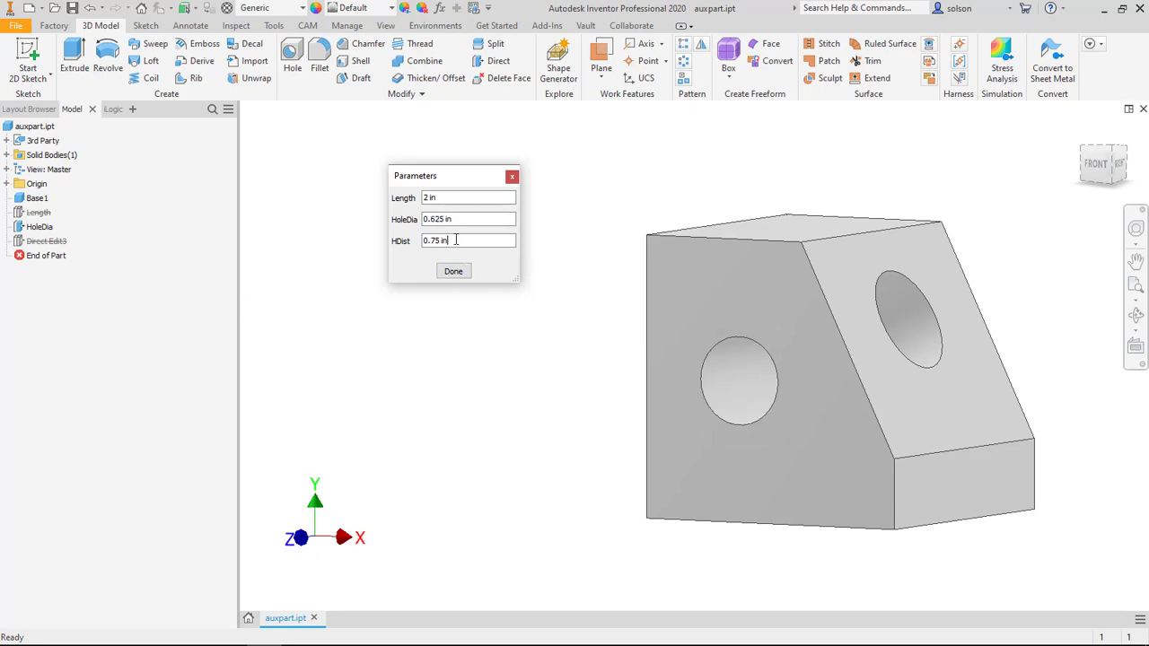
pyautogui.moveTo(456, 239); pyautogui.dragTo(378, 241)
pyautogui.write('1')
pyautogui.press('Return')
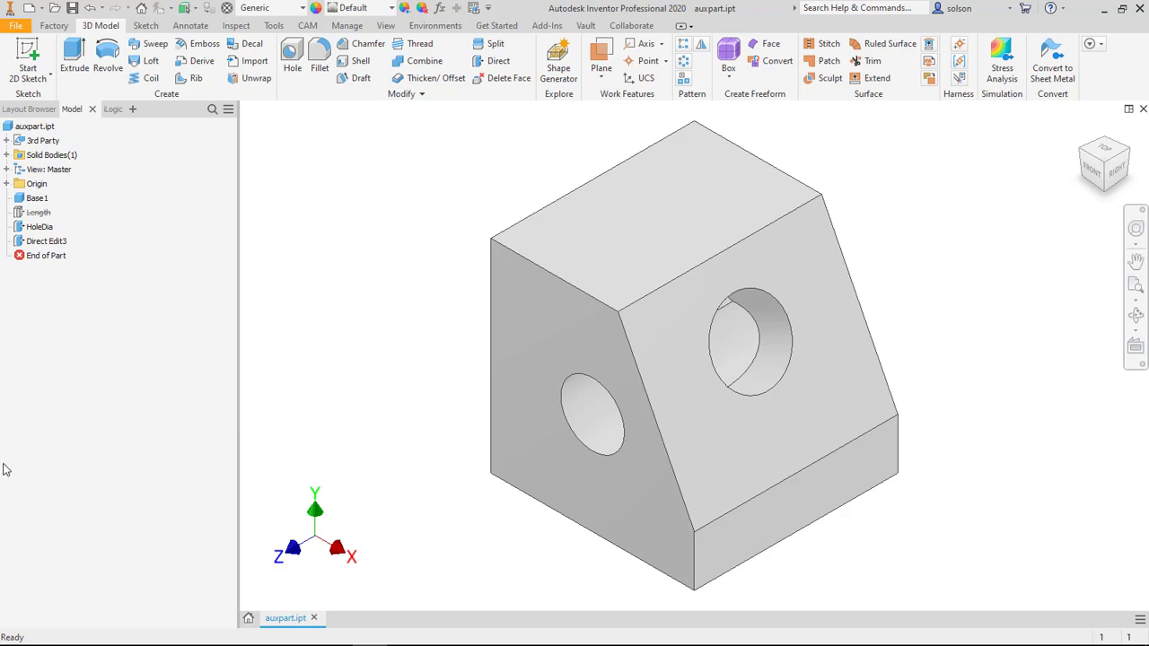
# Step: Review the Offset, Diameter and Radius options of Direct Edit's Size operation and cancel the command
pyautogui.click(499, 60)
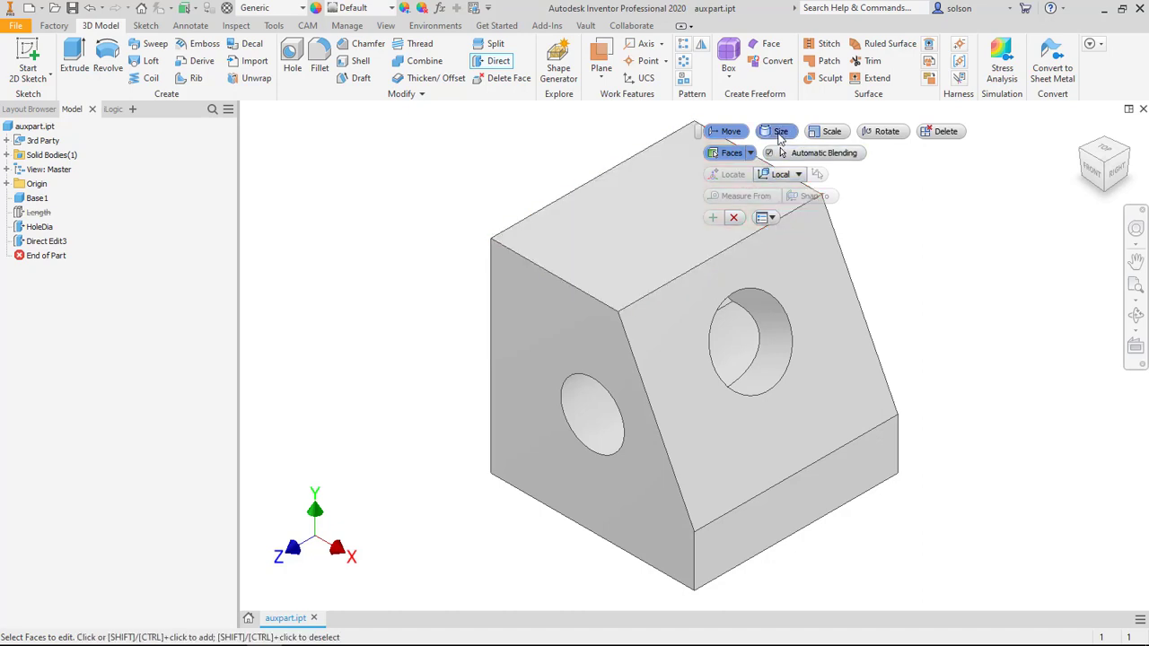
pyautogui.click(779, 132)
pyautogui.click(778, 153)
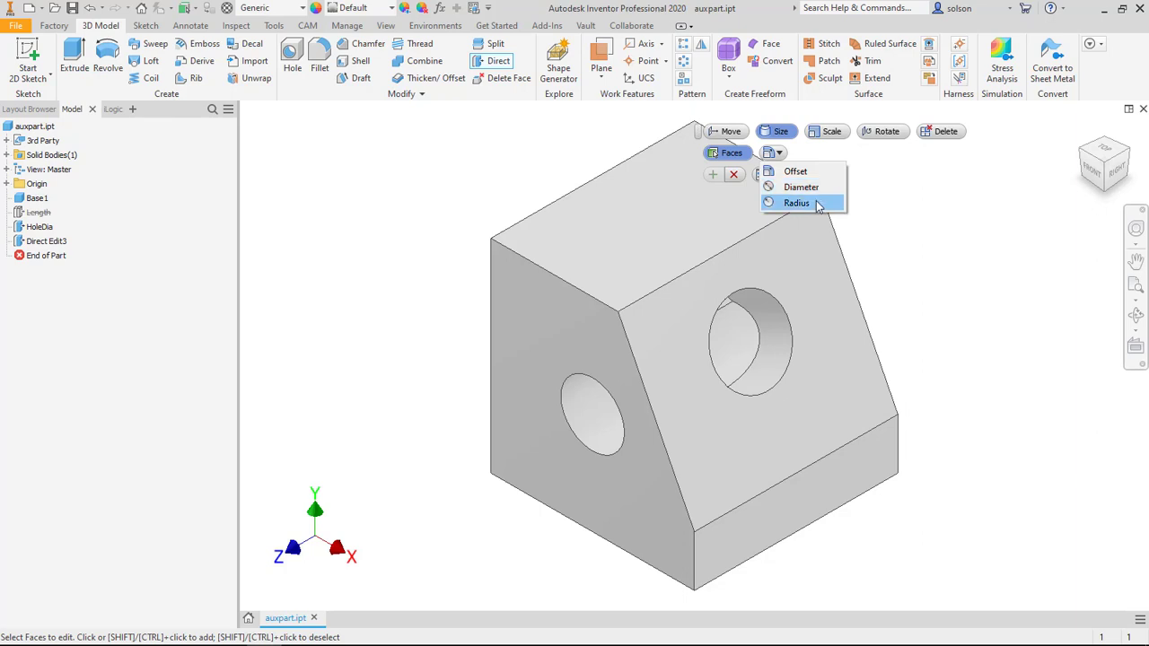
pyautogui.click(786, 134)
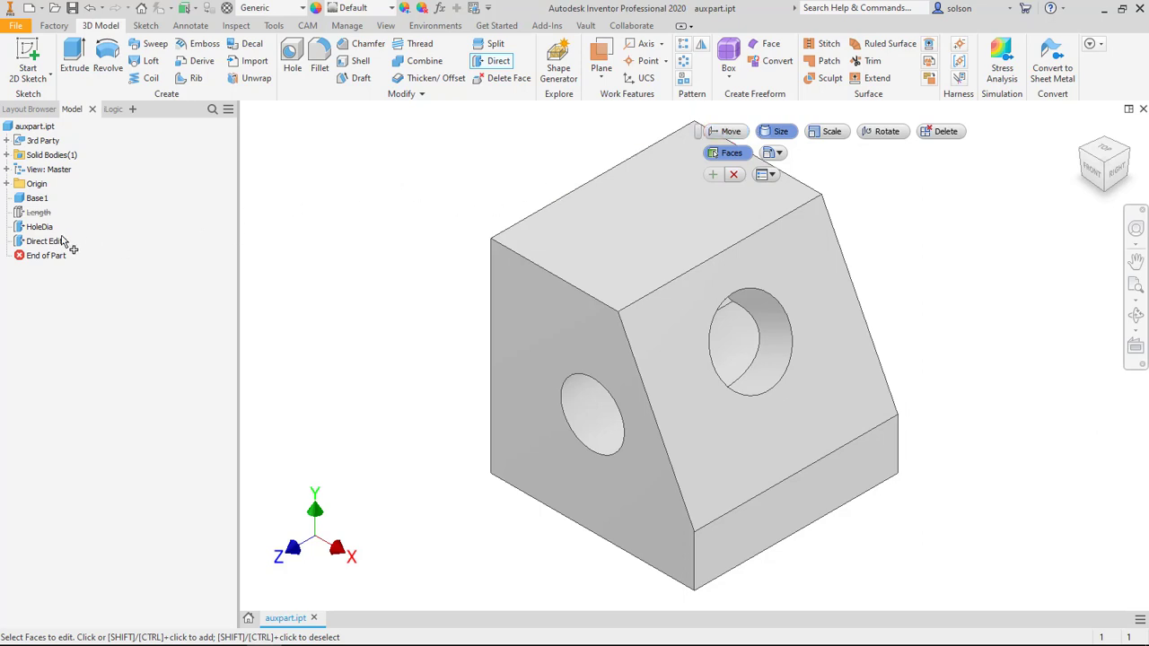
pyautogui.click(734, 176)
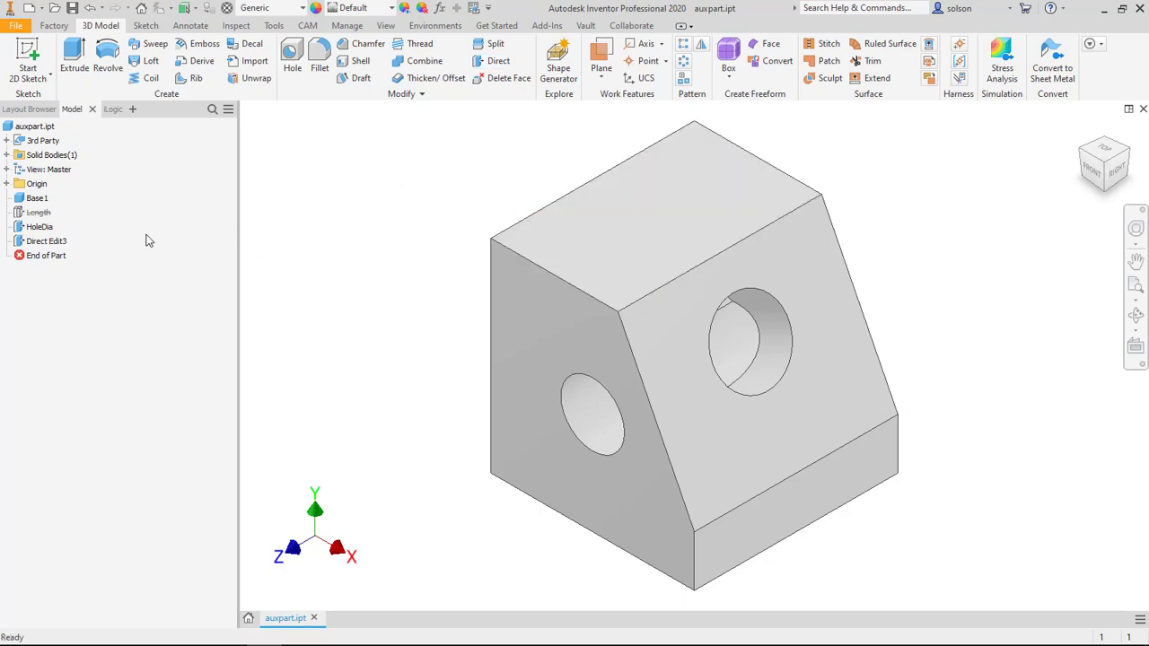
# Step: Check the suppression condition in the HoleDia feature's properties
pyautogui.rightClick(36, 226)
pyautogui.click(120, 399)
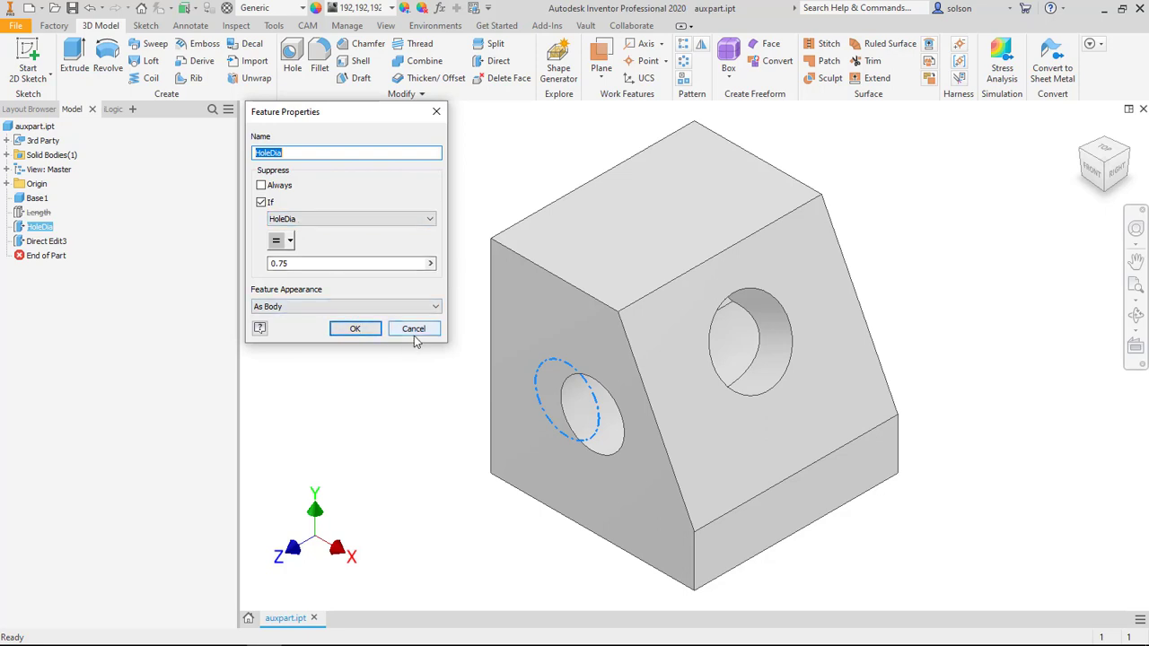
pyautogui.click(362, 329)
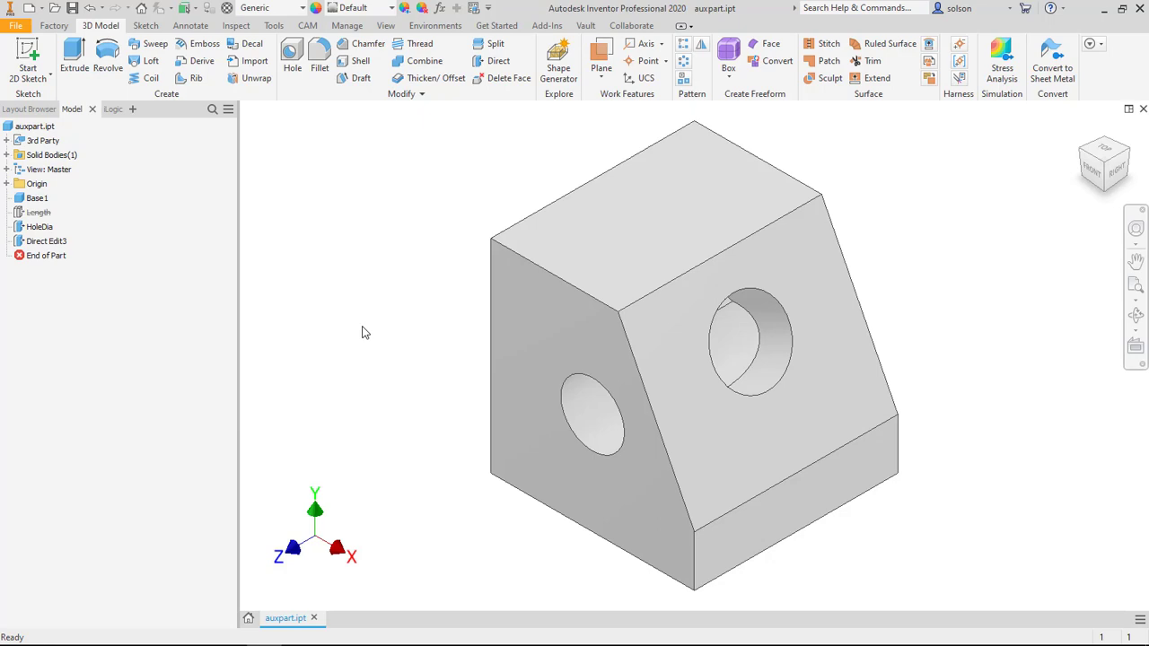
# Step: Examine the hole-moving direct edit's suppression condition and available comparison operators, and close its properties without changes
pyautogui.rightClick(33, 240)
pyautogui.click(76, 395)
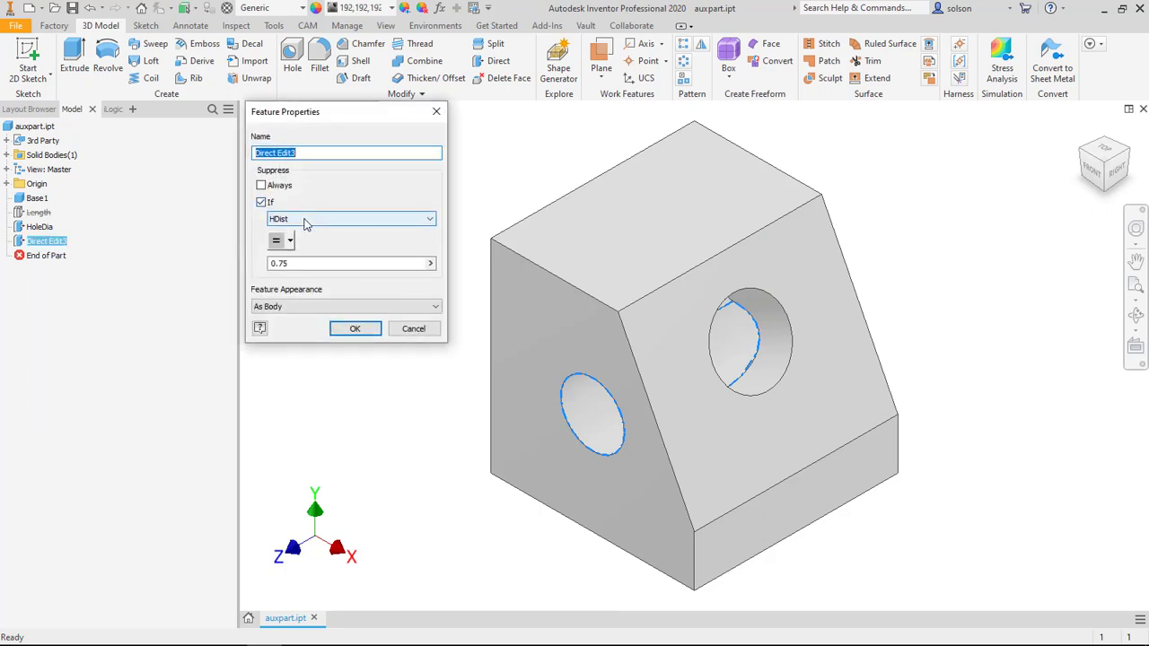
pyautogui.click(290, 241)
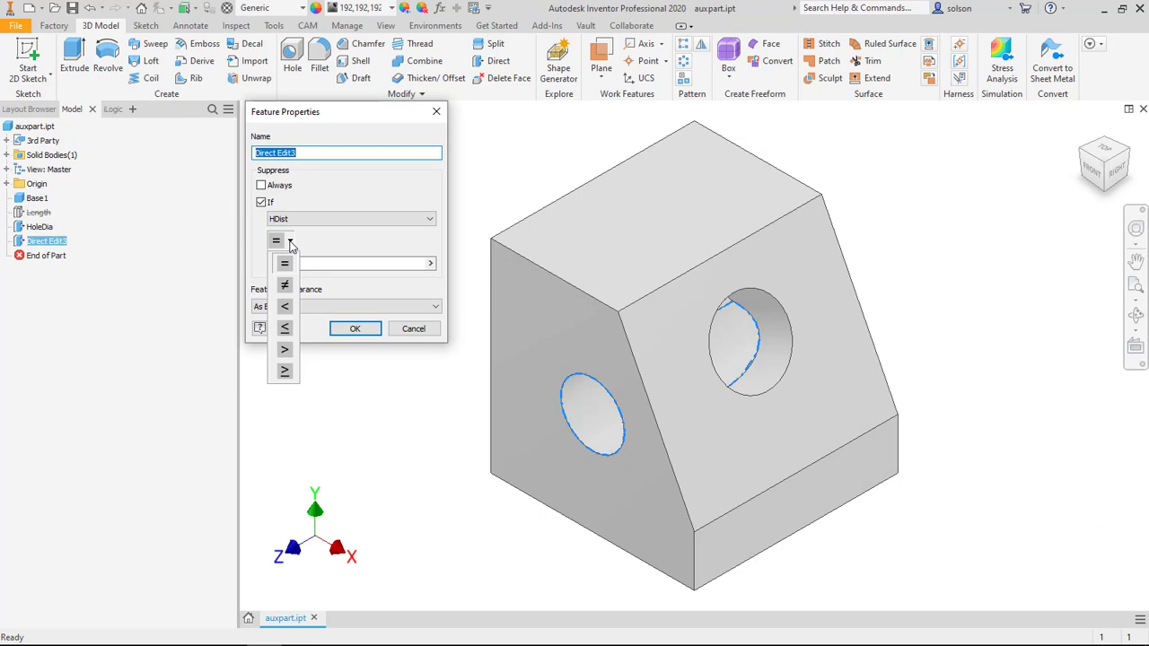
pyautogui.click(413, 329)
pyautogui.click(413, 329)
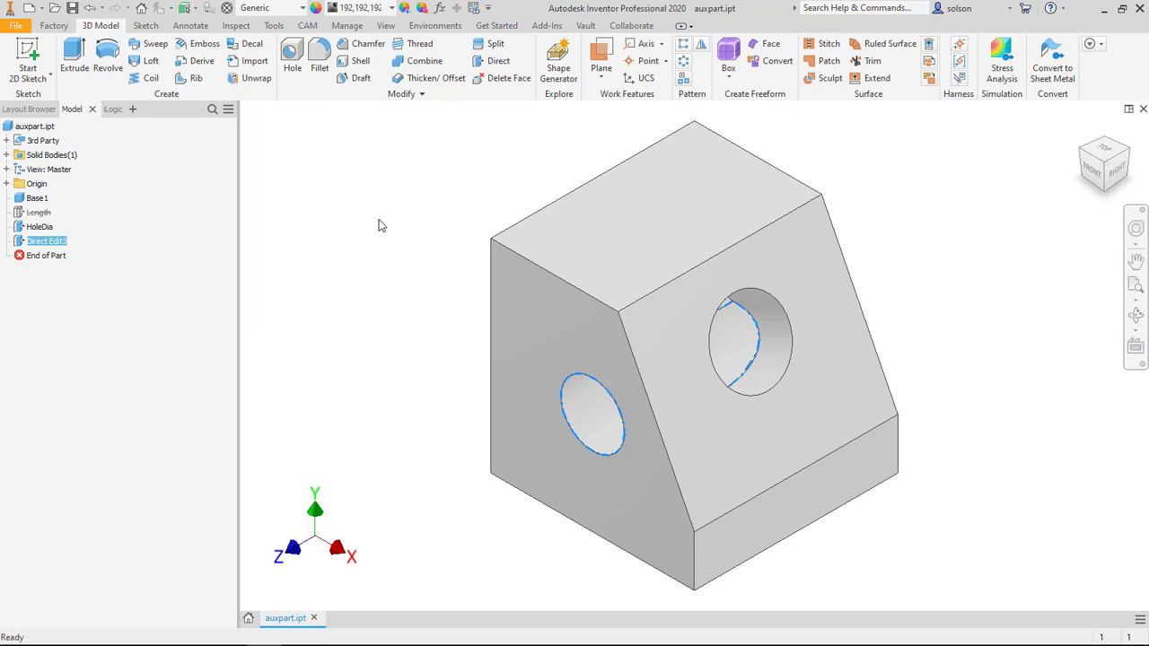
# Step: Suppress the hole-moving direct edit manually and clear the Always and If suppression options in its properties
pyautogui.rightClick(40, 240)
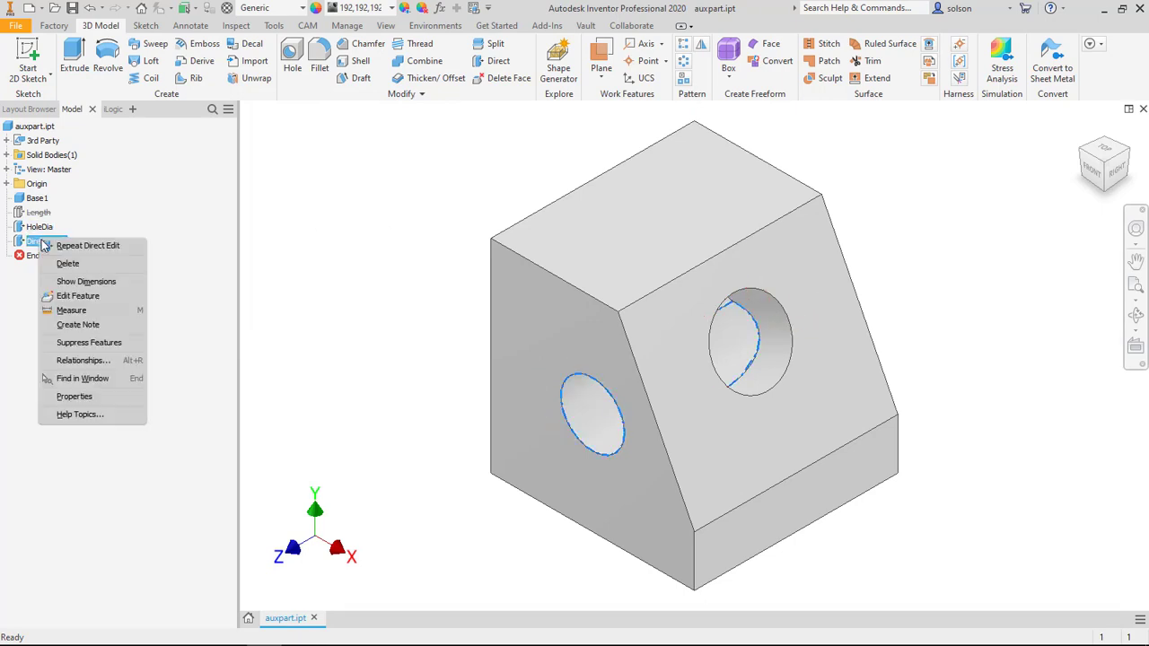
pyautogui.click(79, 343)
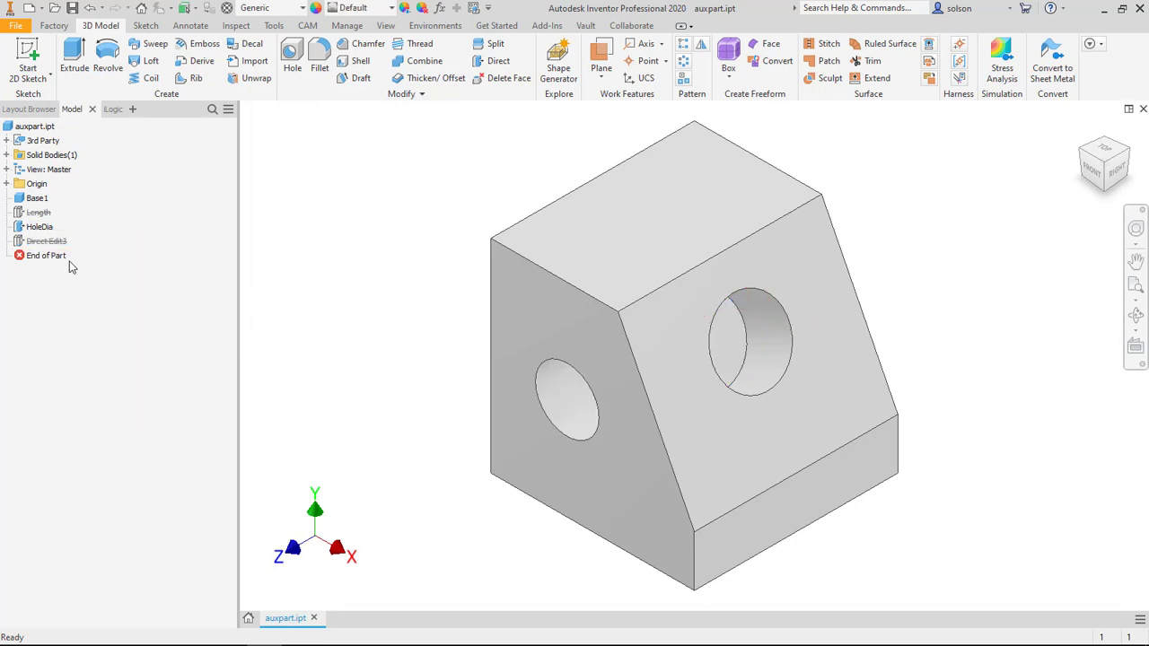
pyautogui.rightClick(48, 242)
pyautogui.click(72, 363)
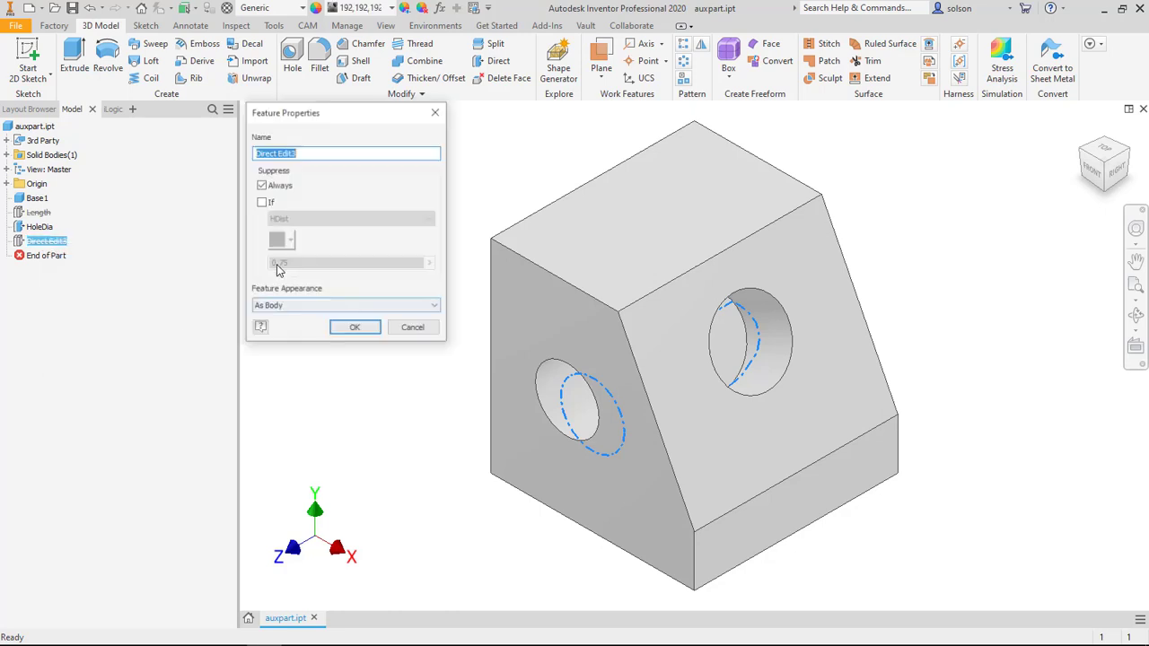
pyautogui.click(261, 203)
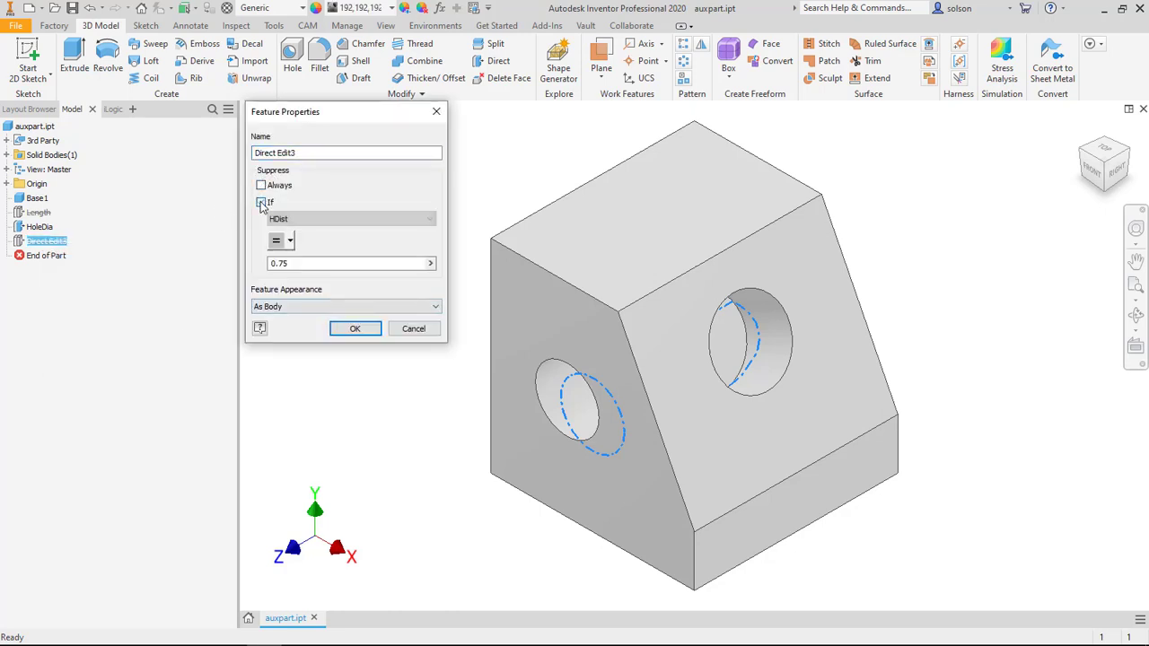
pyautogui.click(261, 202)
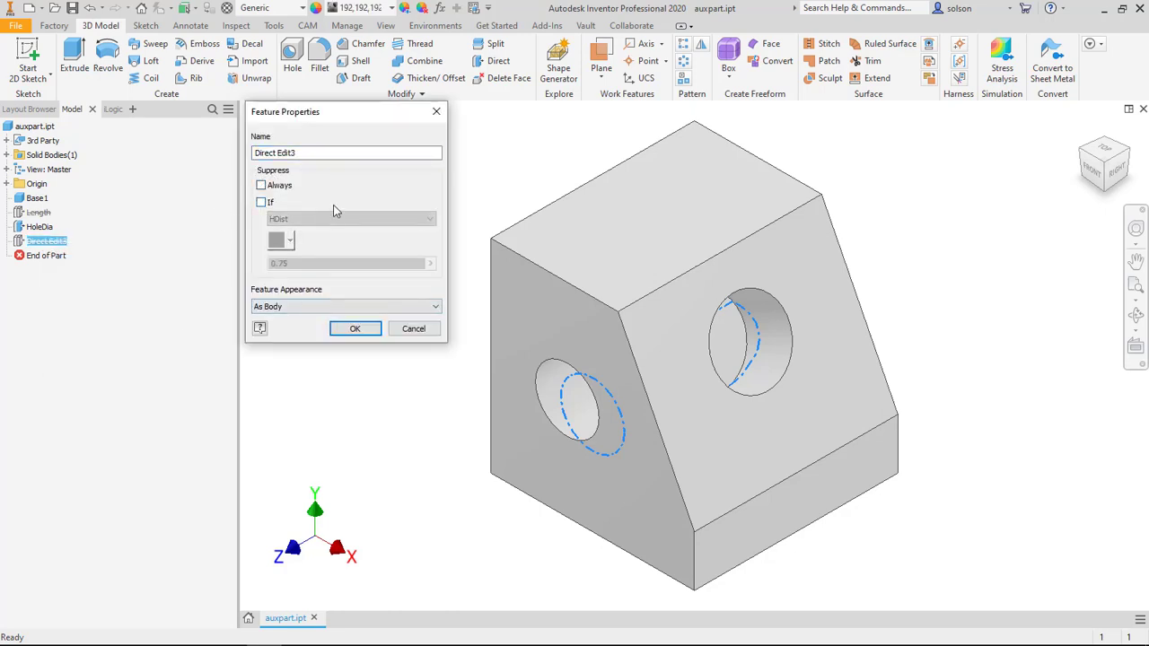